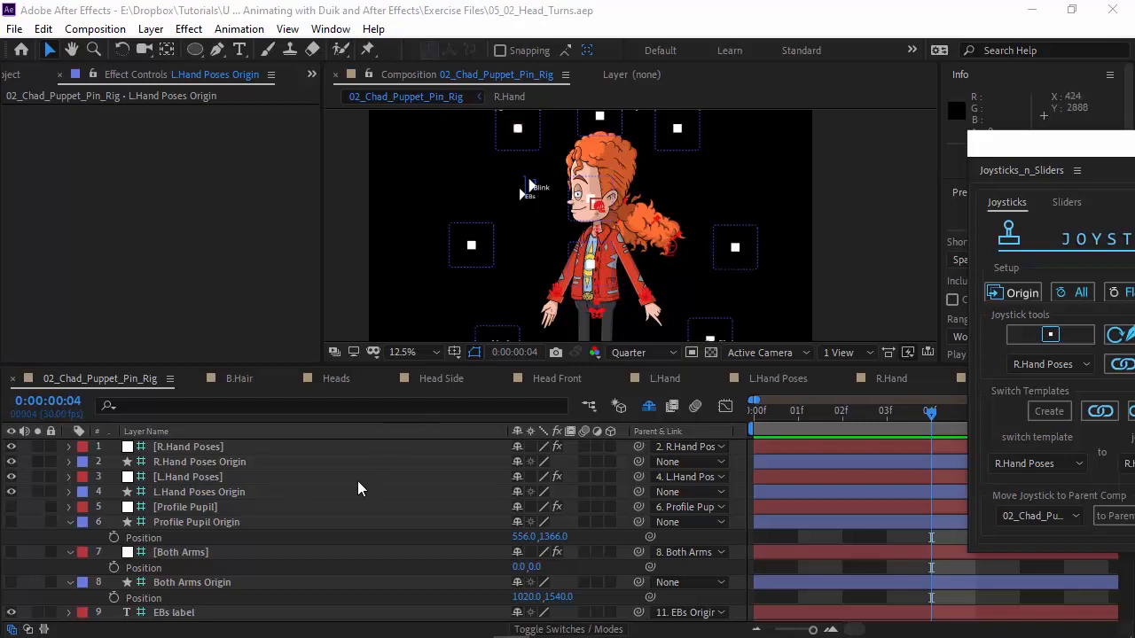
- Open the Heads precomposition from the layer stack of 02_Chad_Puppet_Pin_Rig
scroll(367, 486, down, 5)
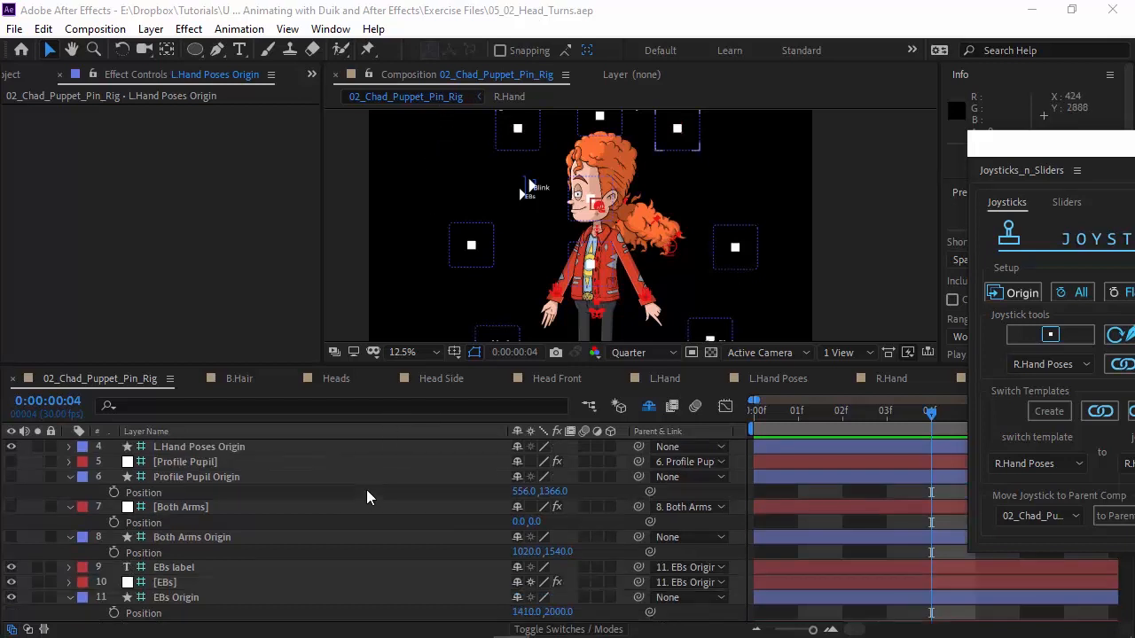
scroll(355, 478, down, 6)
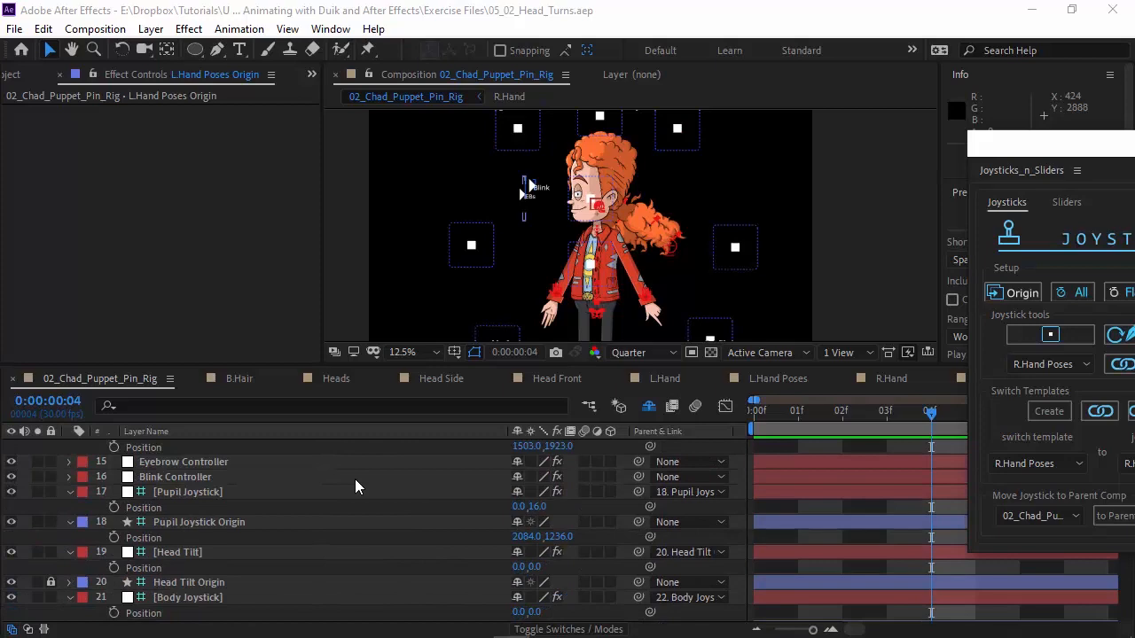
scroll(355, 479, down, 12)
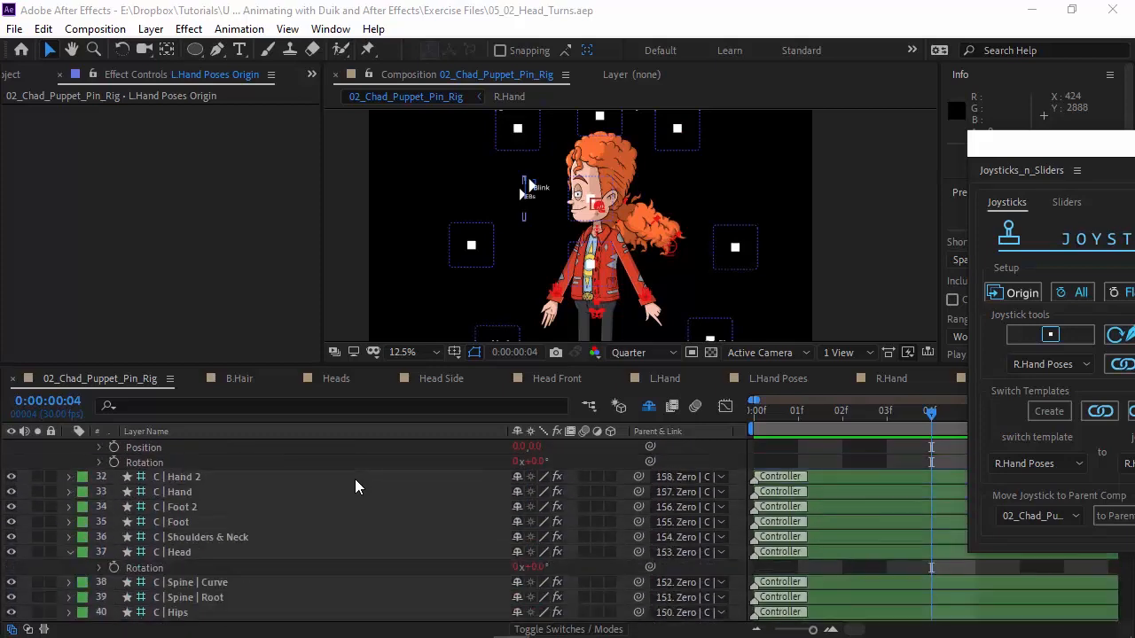
scroll(354, 479, down, 17)
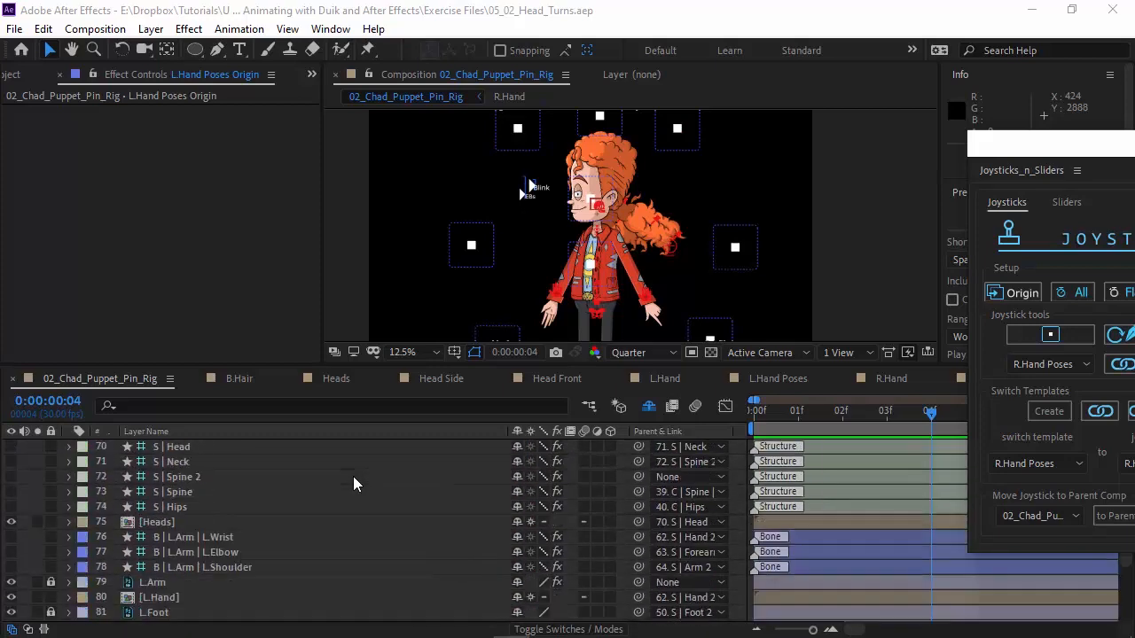
double_click(142, 477)
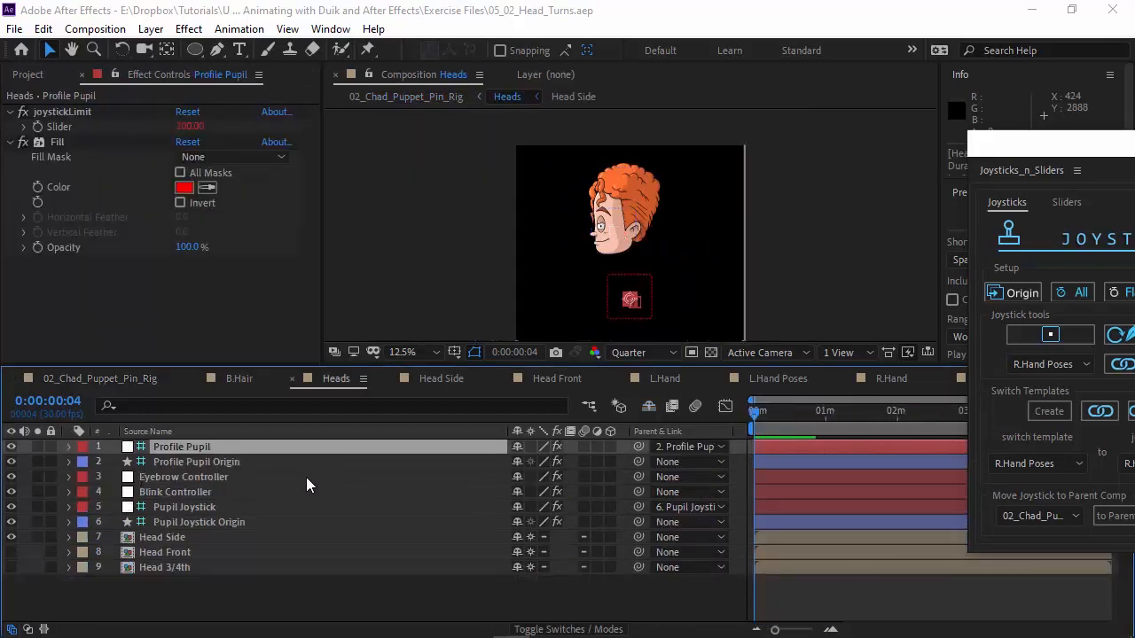
- Copy the Head Side, Head Front and Head 3/4th layers from the Heads composition
click(150, 567)
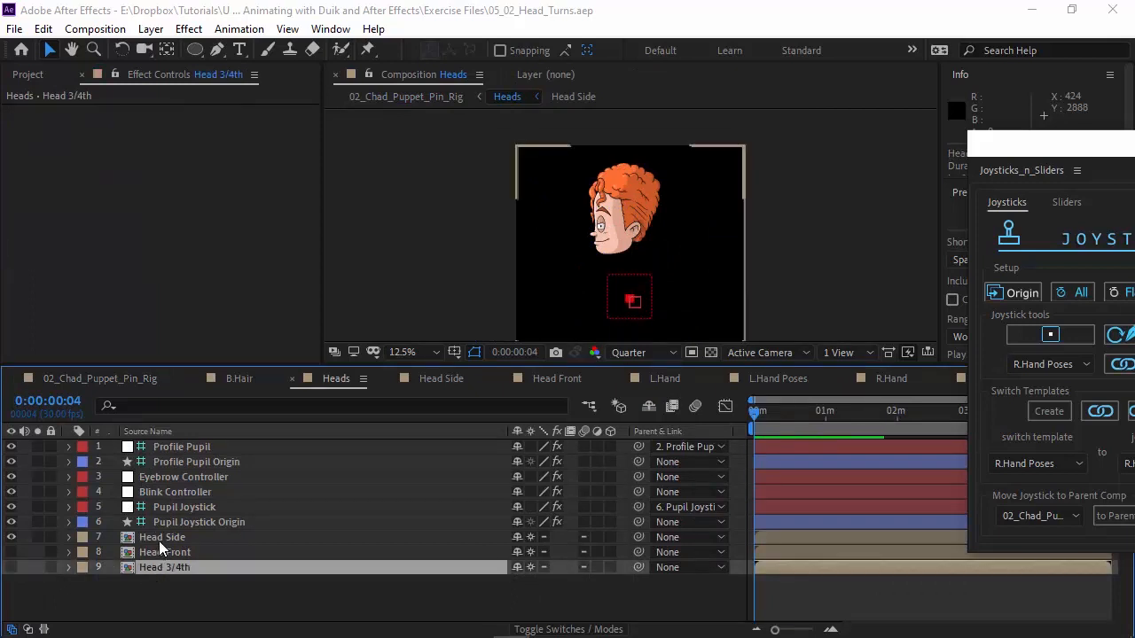
shift+click(158, 540)
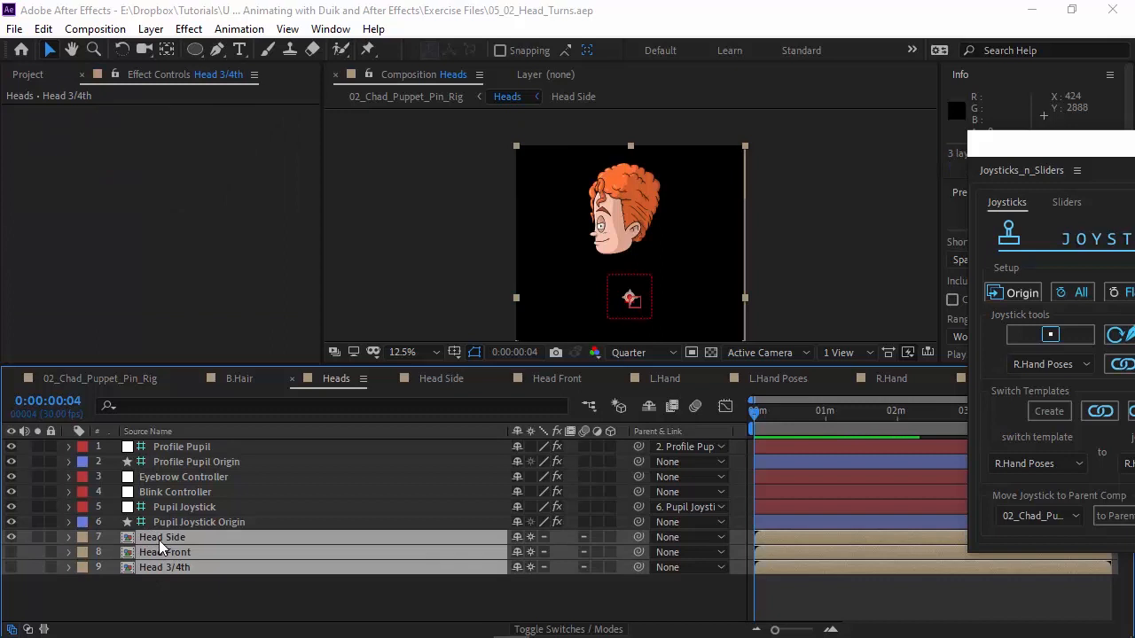
click(218, 595)
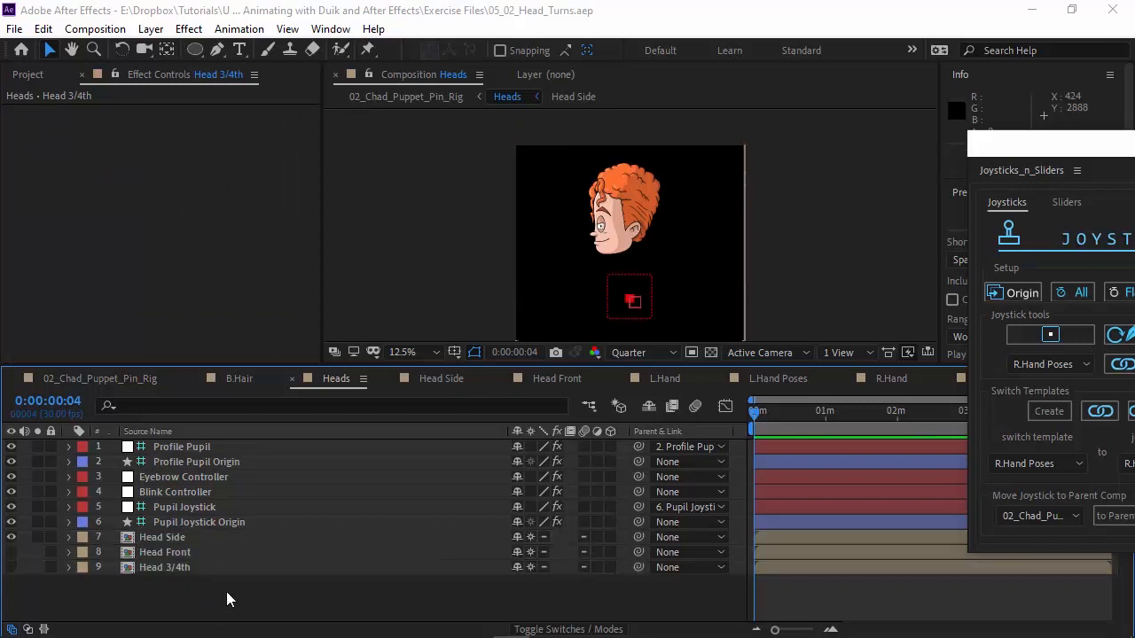
- Create a Joysticks_n_Sliders switch template named "Head Turn Template"
drag(1072, 147, 663, 118)
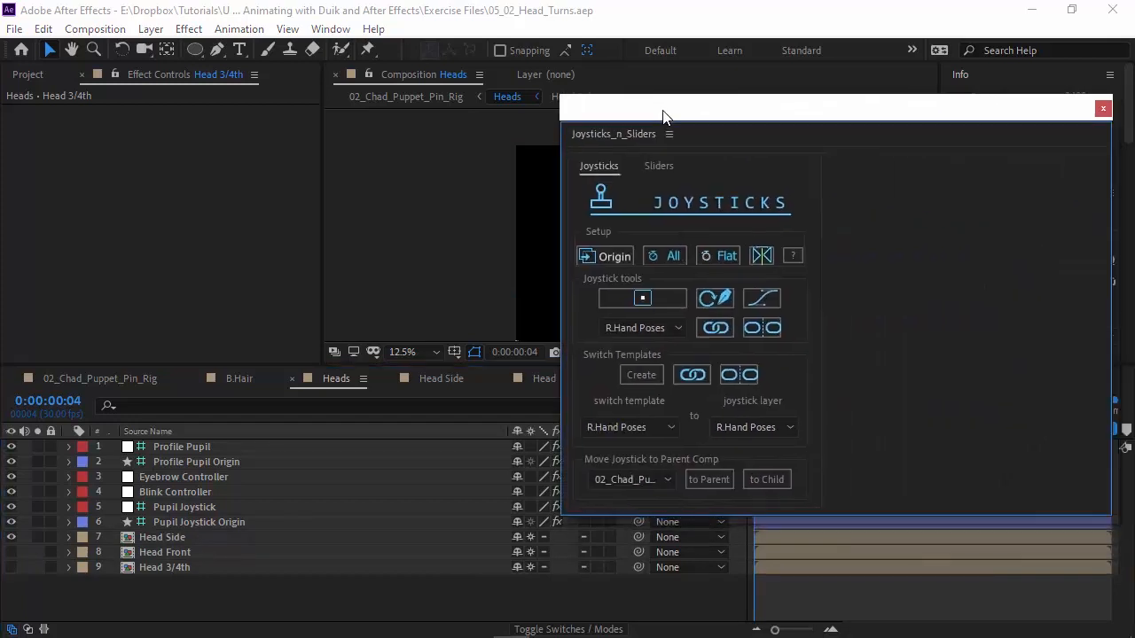
click(644, 374)
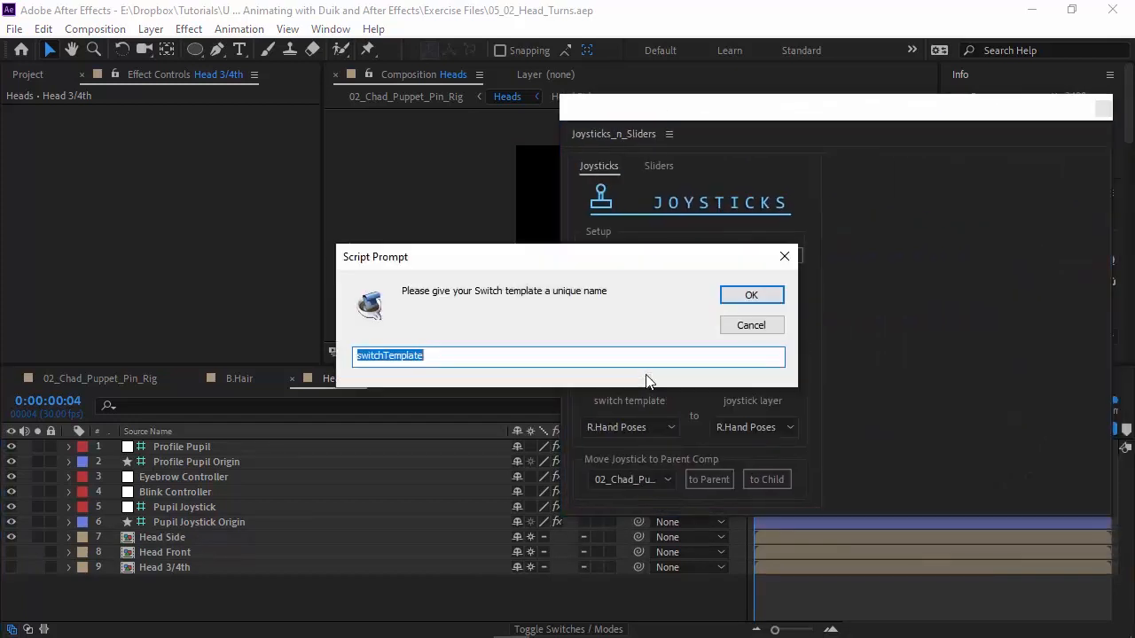
text(Head Turn)
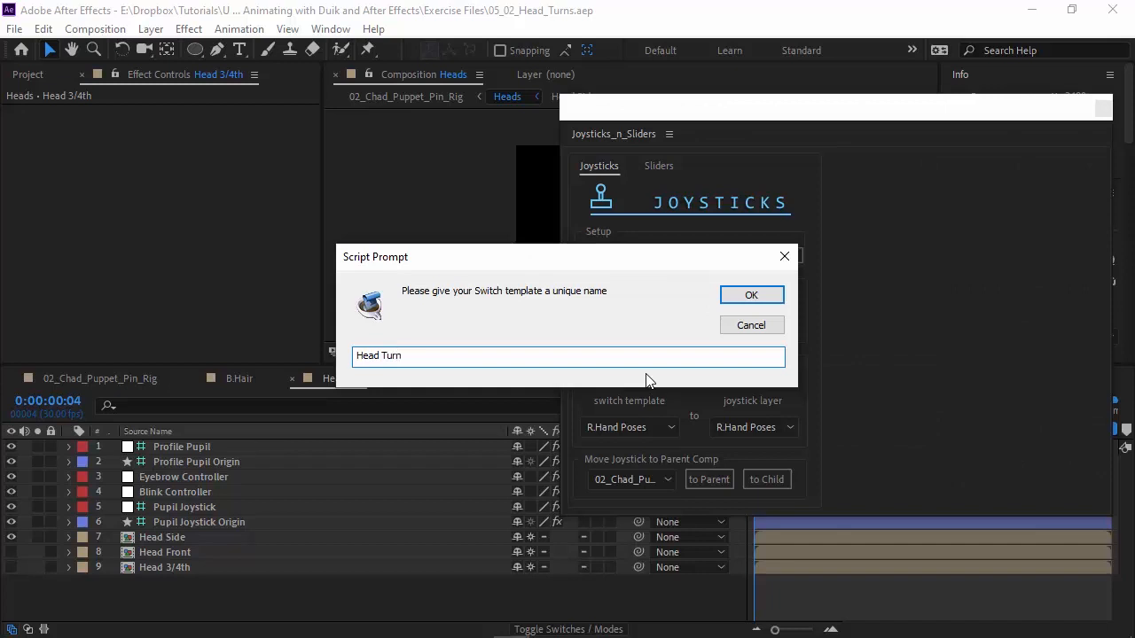
text( Template)
key(Return)
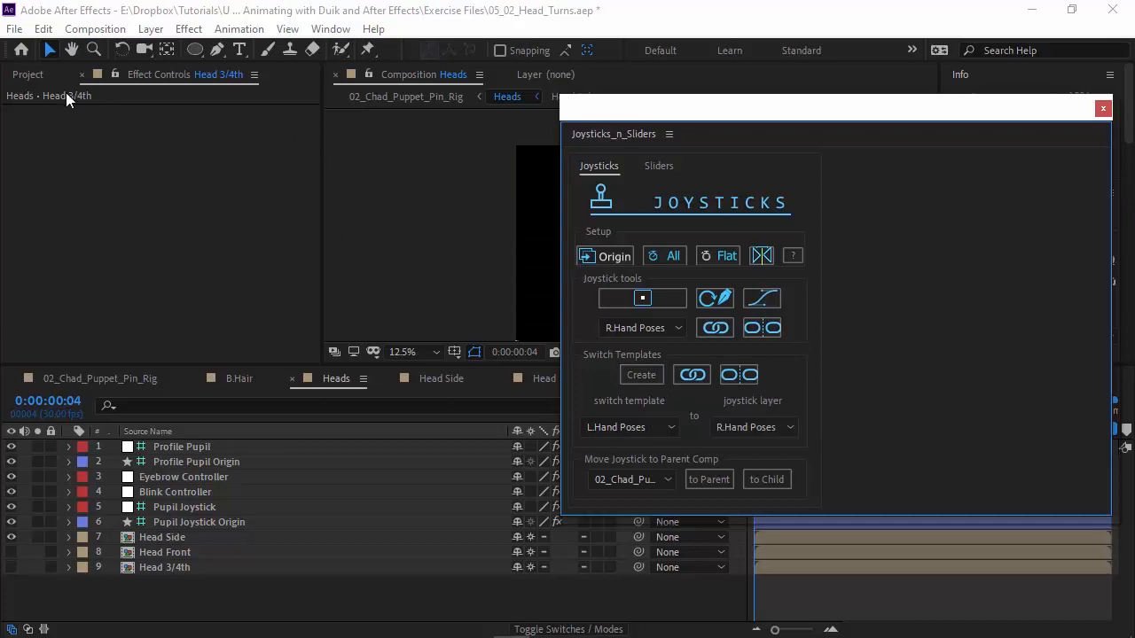
- Paste the copied head layers into the Head Turn Template composition and make all three visible
click(28, 74)
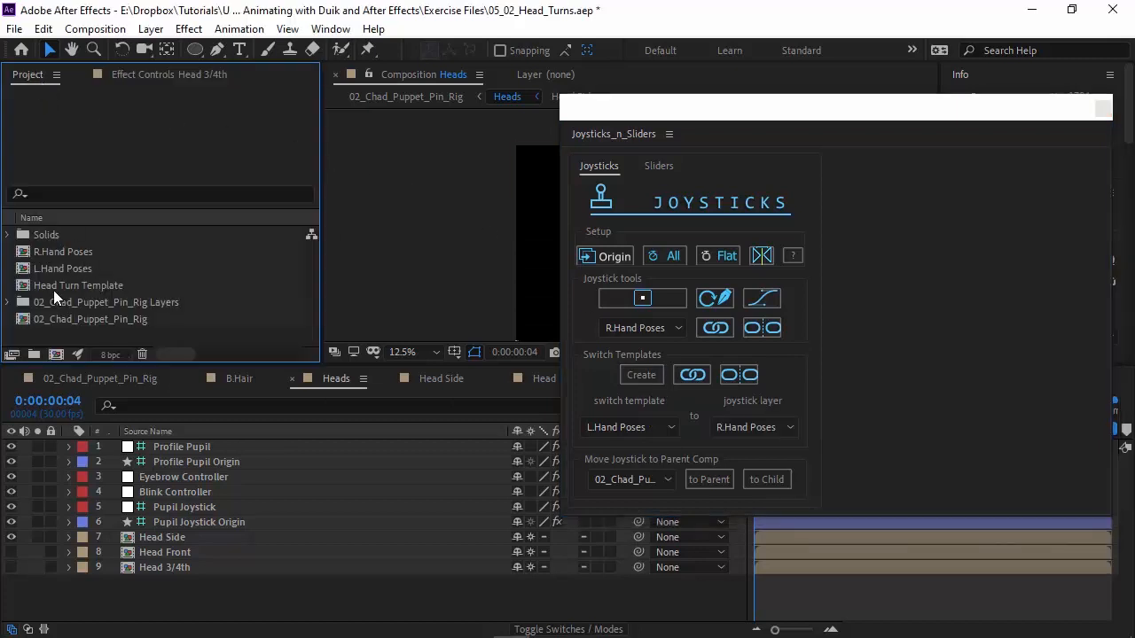
double_click(26, 282)
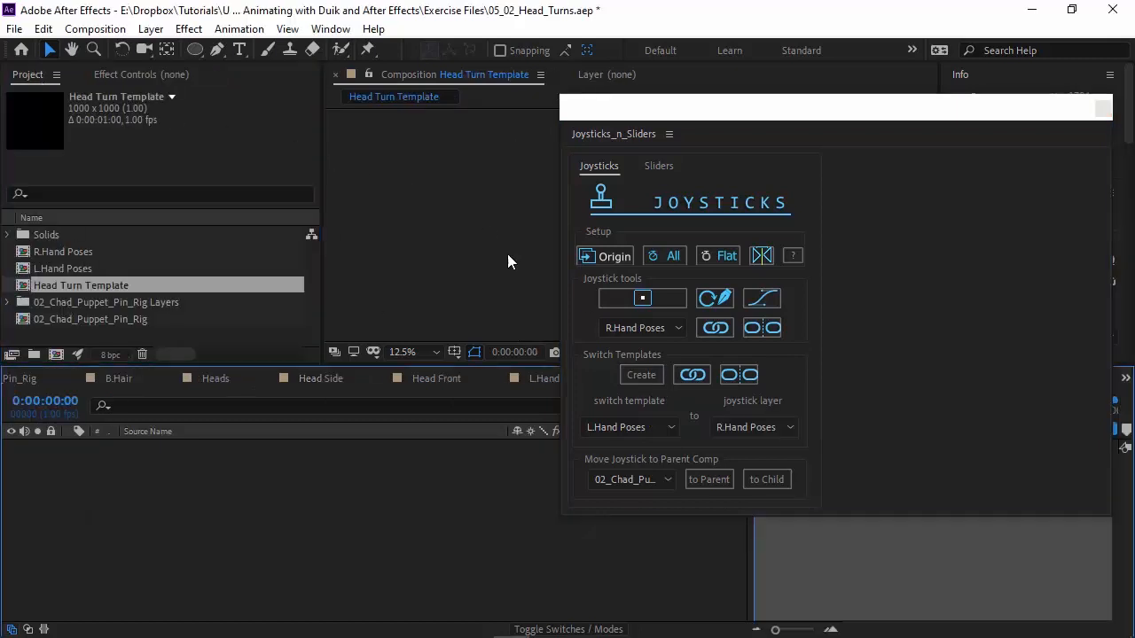
key(ctrl+v)
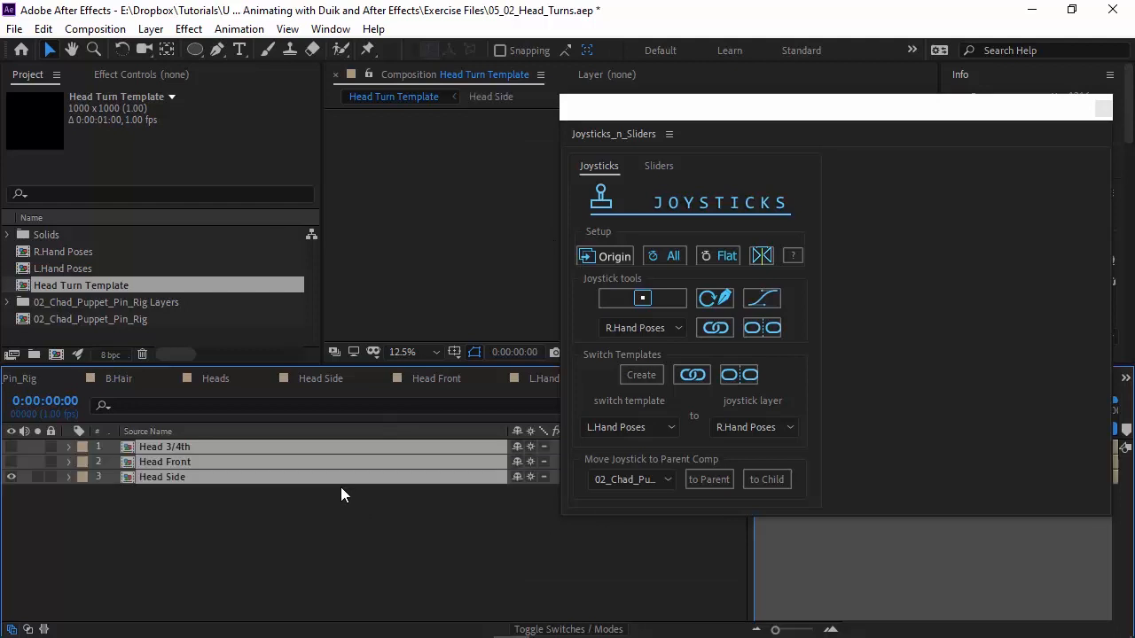
drag(651, 119, 904, 464)
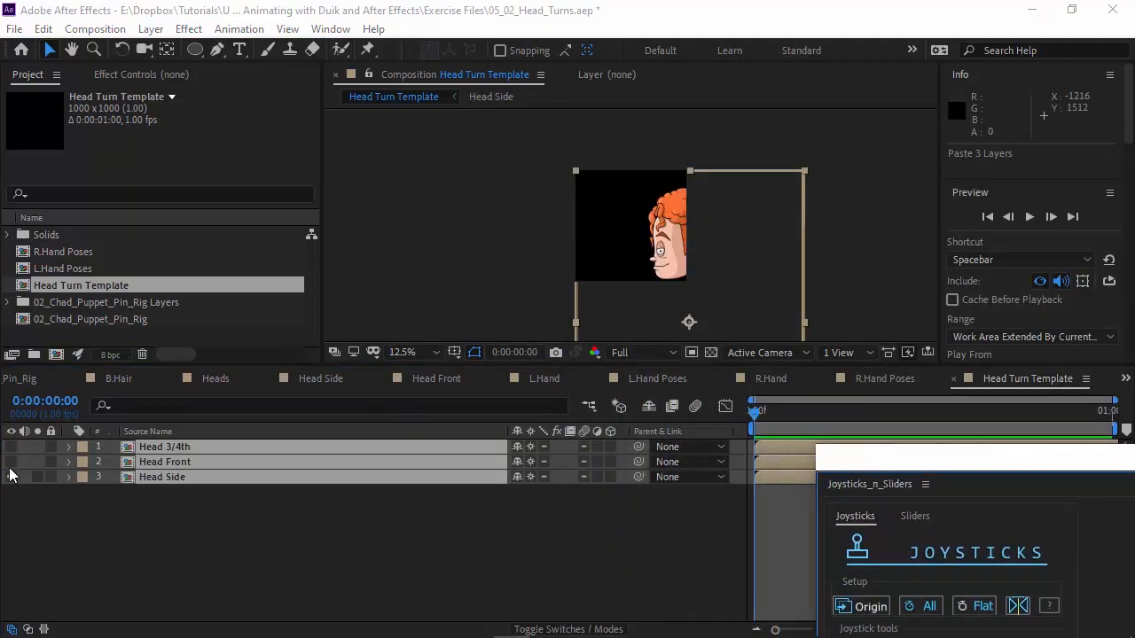
drag(11, 476, 11, 447)
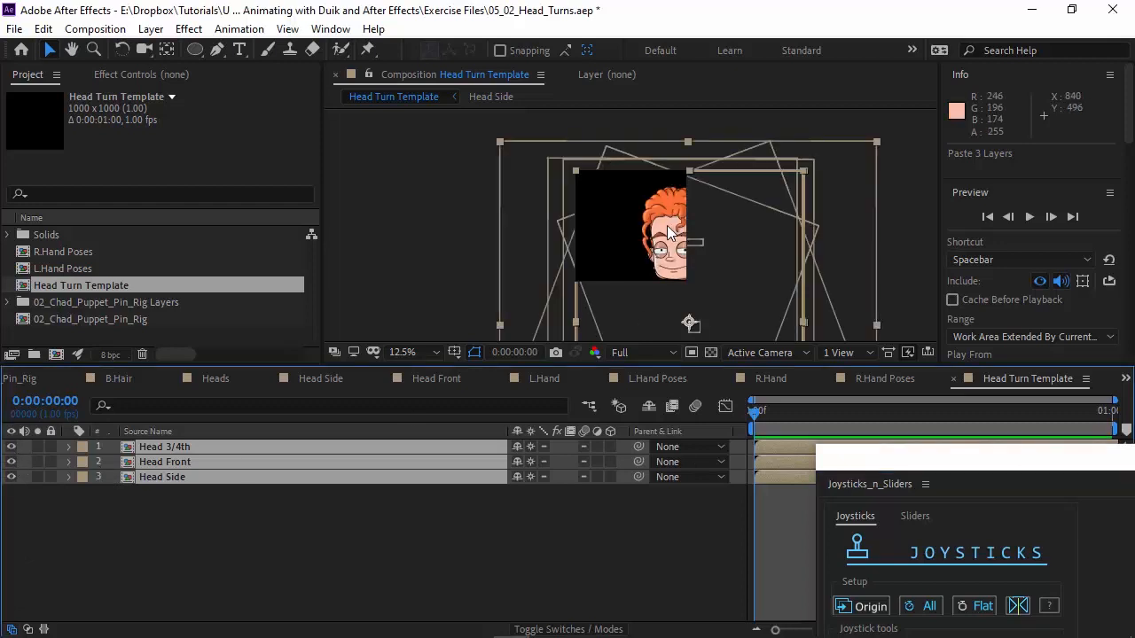
- Shift the three head layers toward the frame's centre and set their anchor points to 969, 696 on the face
drag(667, 232, 618, 223)
key(ctrl+a)
key(a)
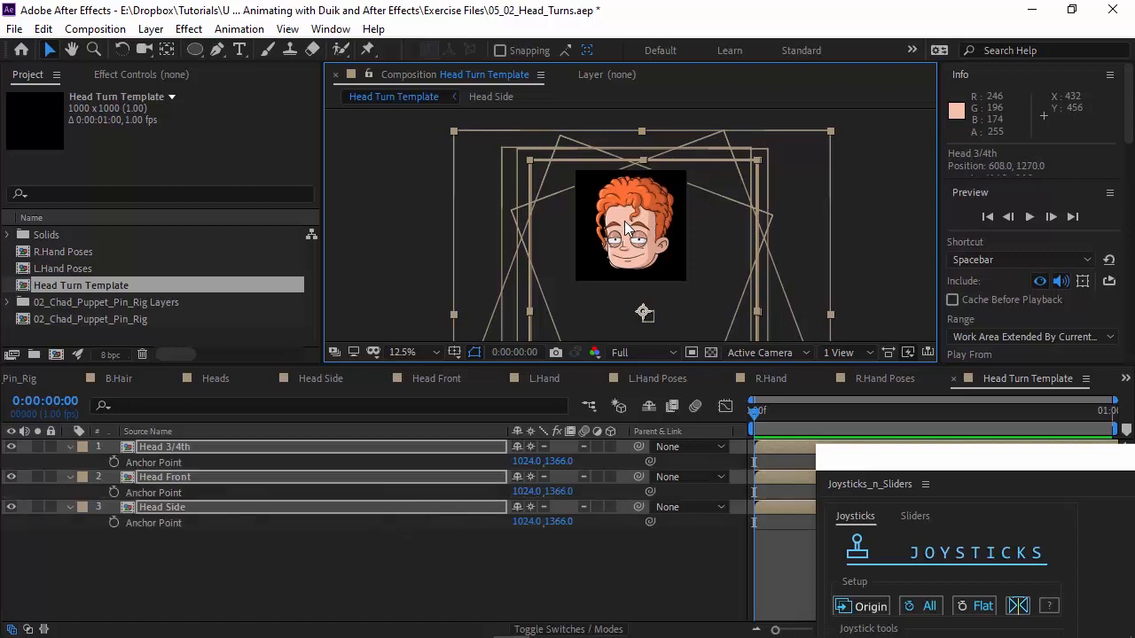
click(559, 461)
text(1268)
key(Return)
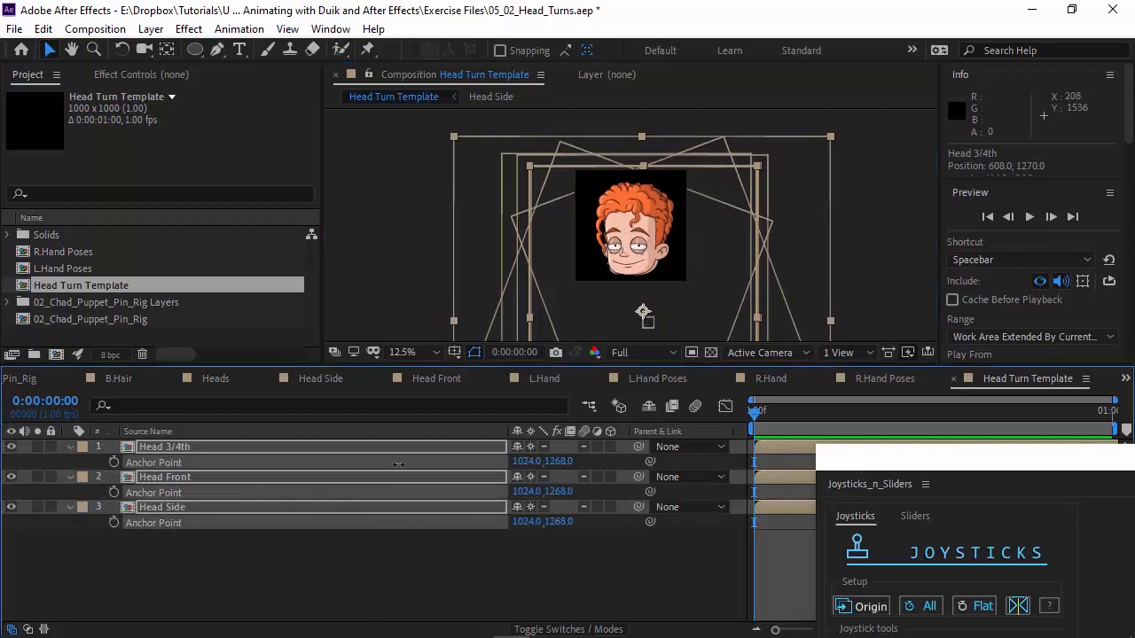
drag(399, 465, 293, 467)
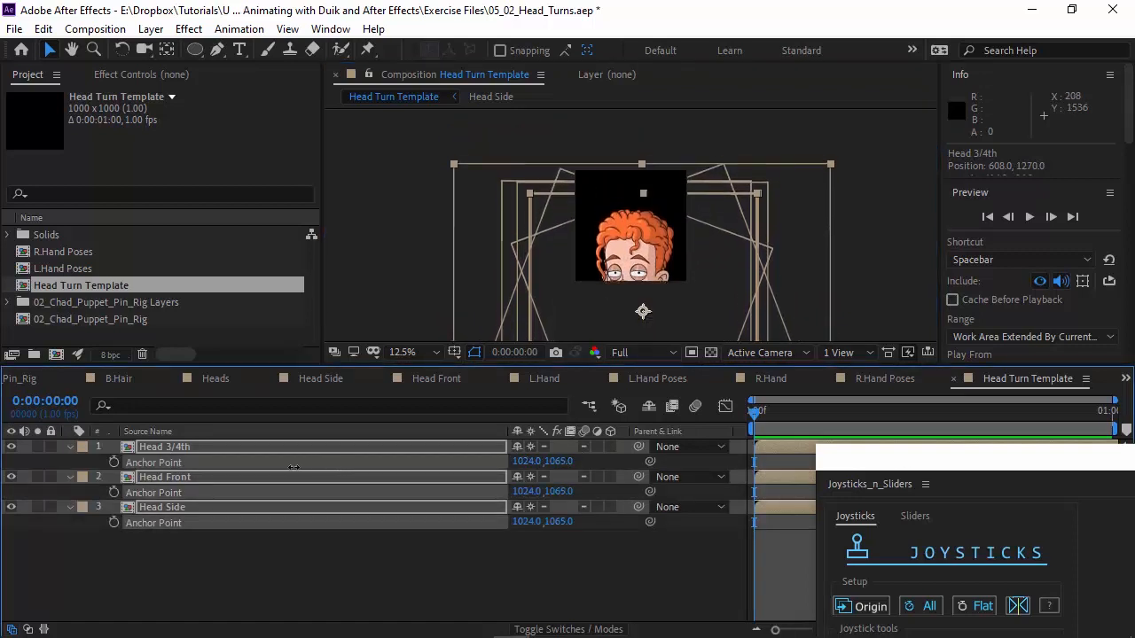
drag(558, 463, 276, 483)
drag(526, 463, 475, 467)
drag(544, 462, 470, 463)
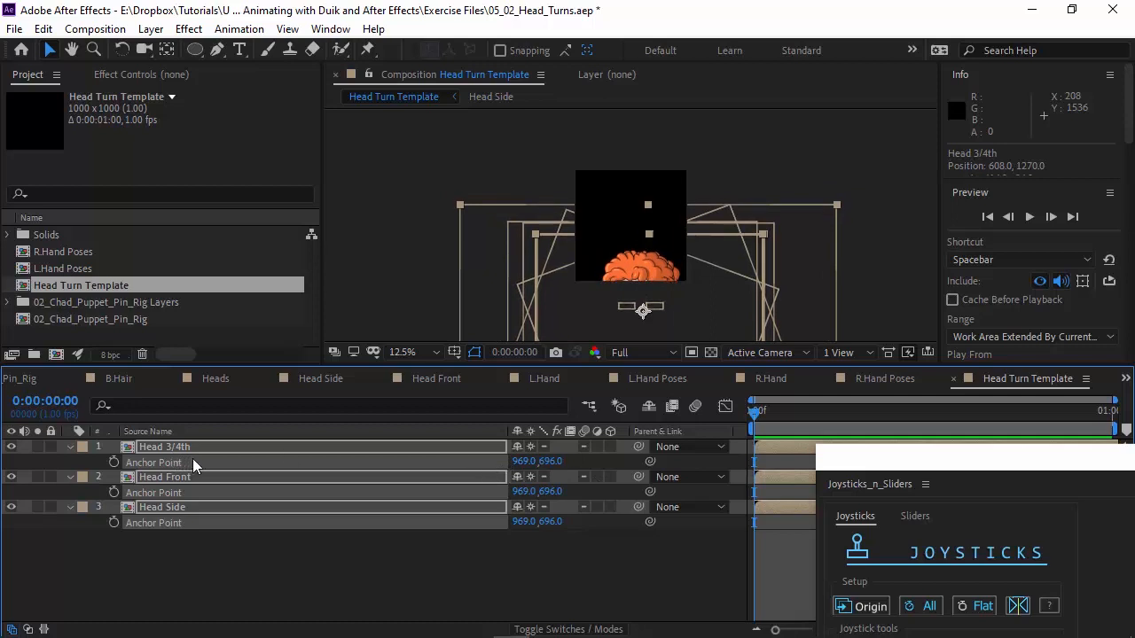
- Set the position of all three head layers to 529, 611 to recentre them in the template frame
key(p)
drag(551, 462, 100, 346)
drag(526, 462, 455, 467)
click(205, 557)
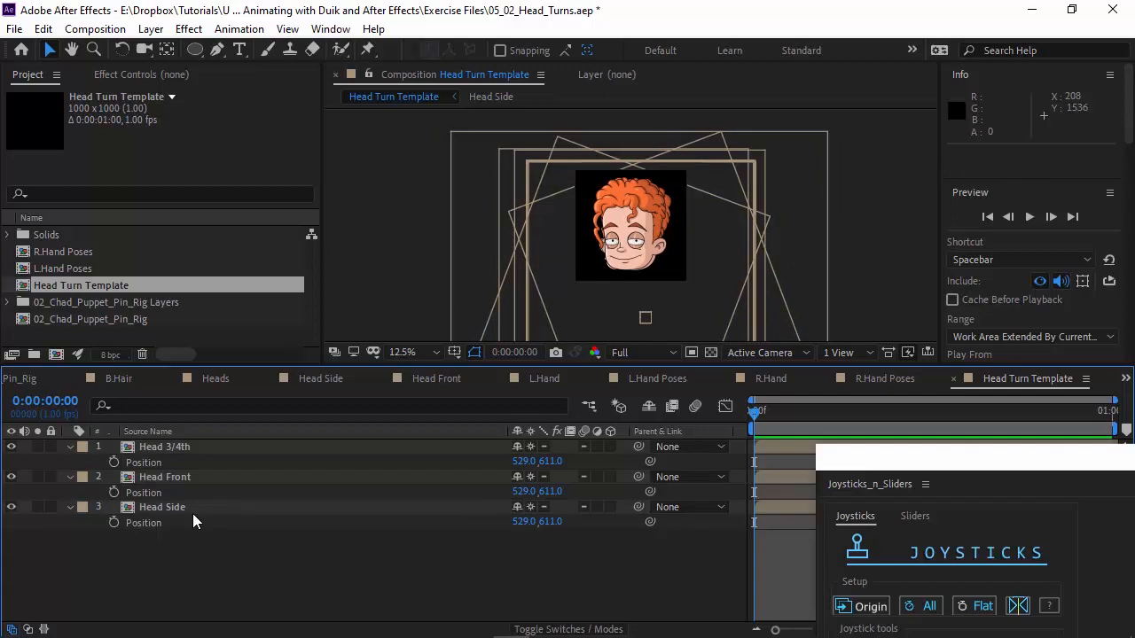
- Nudge the Head Side layer horizontally to the left until its position is 49, 611
click(173, 507)
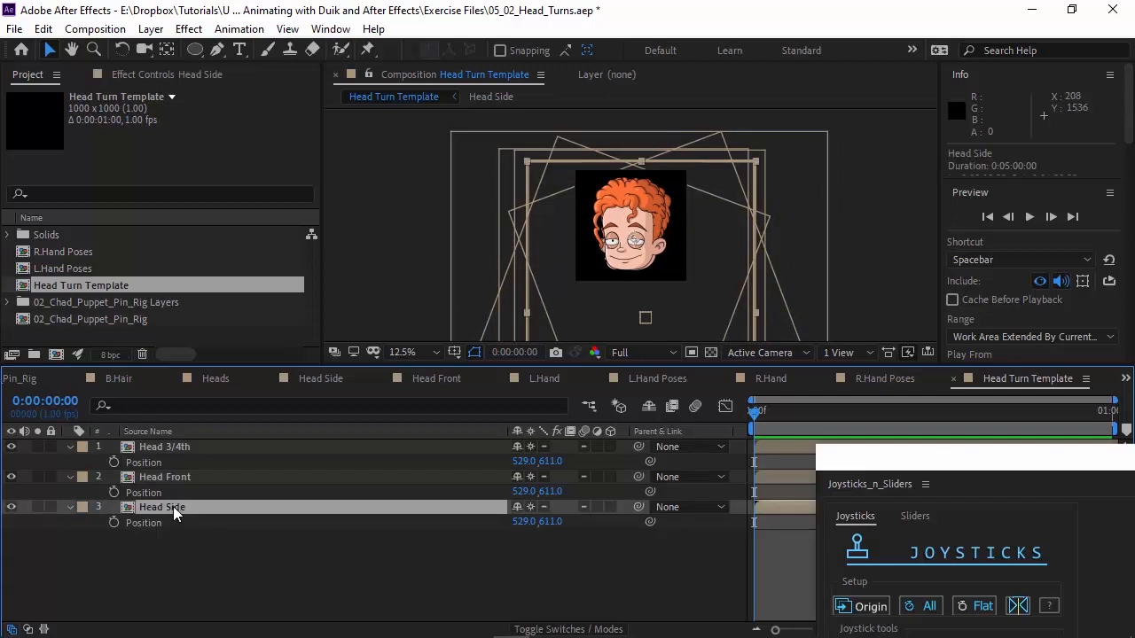
key(shift+Left)
key(shift+Left)
key(shift+Left)
key(shift+Left)
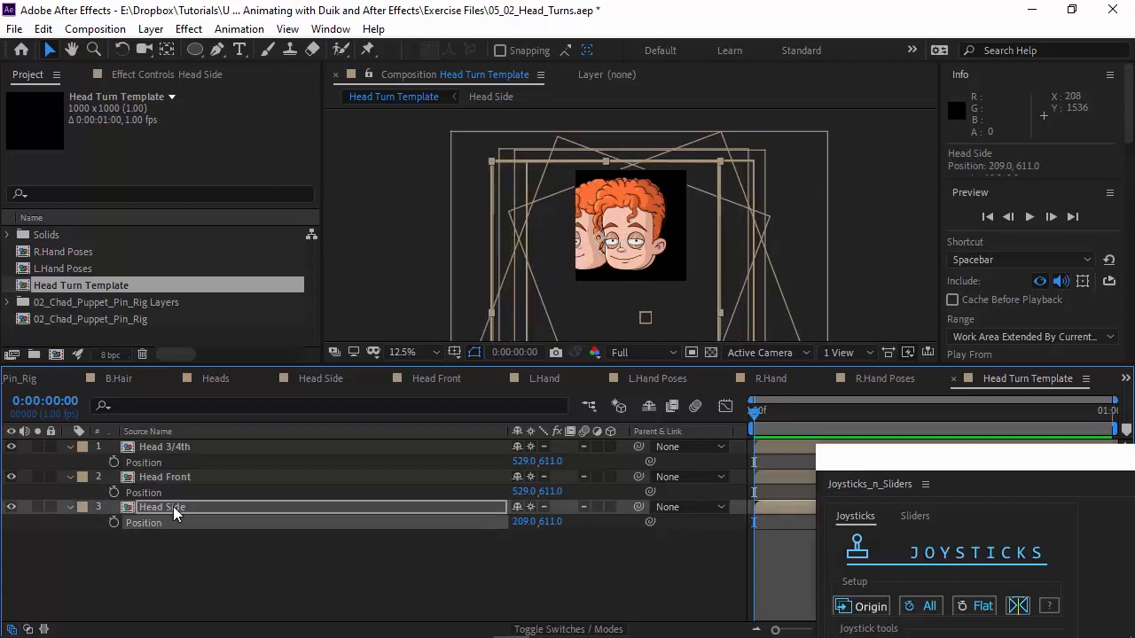
key(shift+Left)
key(shift+Left)
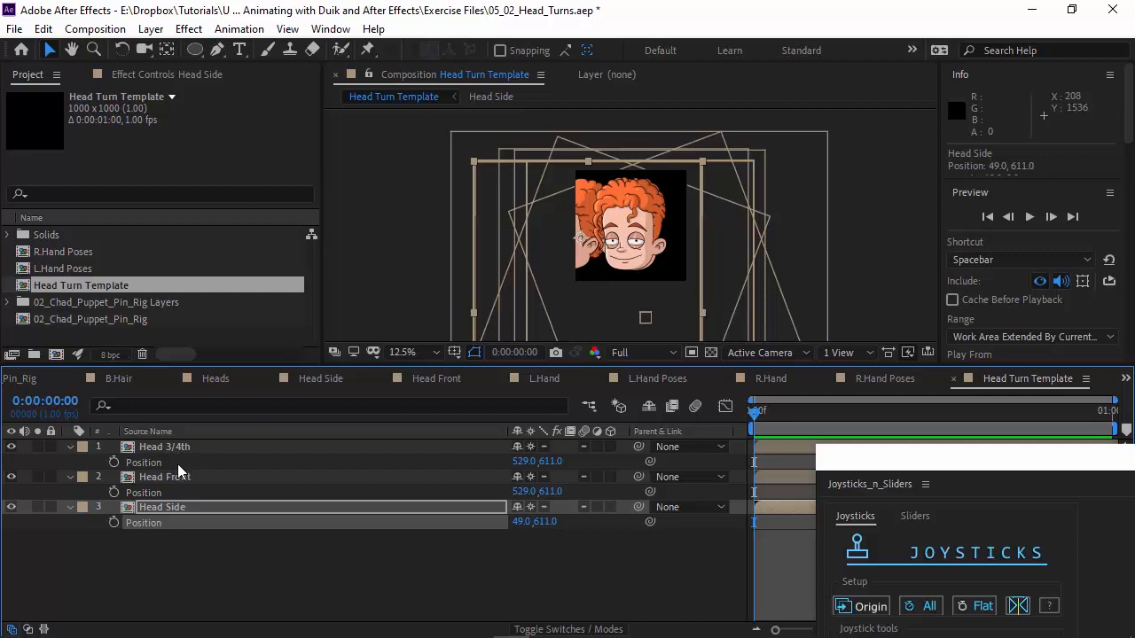
- Nudge the Head Front layer horizontally to the right until its position is 1089, 611
click(177, 473)
key(shift+Right)
key(shift+Right)
key(shift+Right)
key(shift+Right)
key(shift+Right)
key(shift+Right)
key(shift+Right)
key(shift+Right)
key(shift+Right)
key(shift+Right)
key(shift+Right)
key(shift+Right)
key(shift+Right)
key(shift+Right)
key(shift+Right)
key(shift+Right)
key(shift+Right)
key(shift+Right)
key(shift+Right)
key(shift+Right)
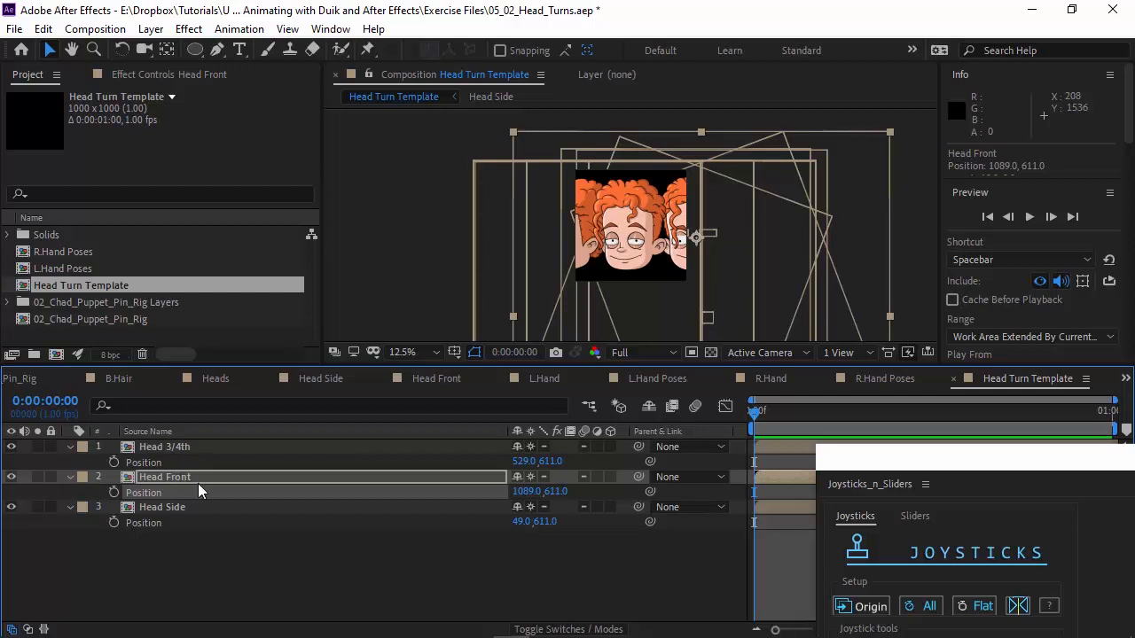
- Rename the Head Side layer as "Head Side - Left"
click(167, 509)
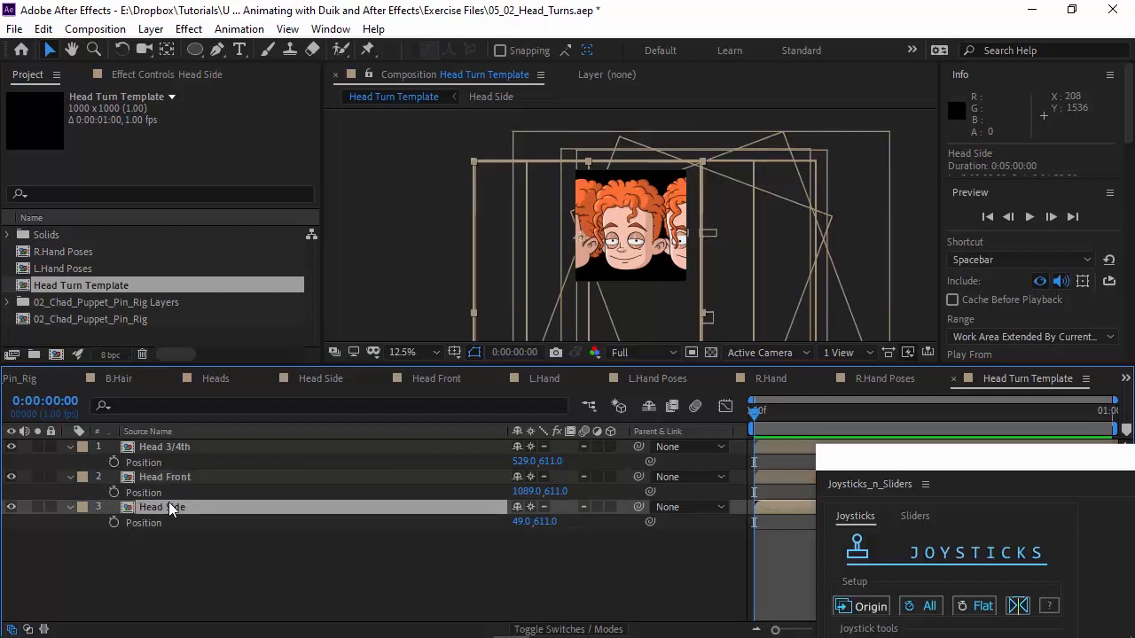
key(Return)
click(198, 506)
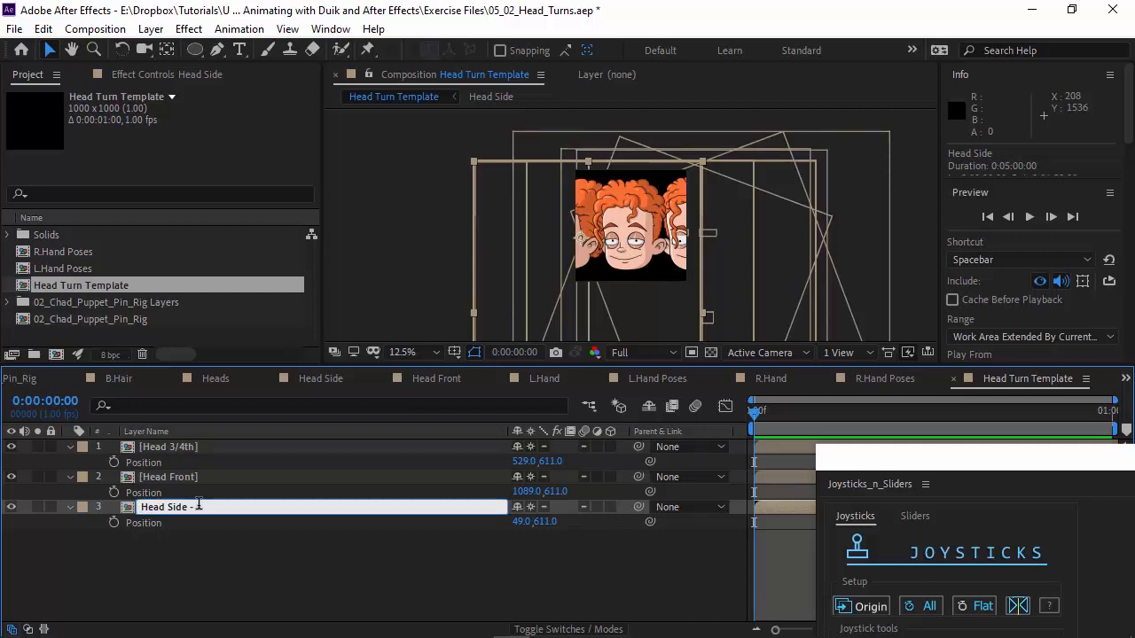
text(- Left)
key(Return)
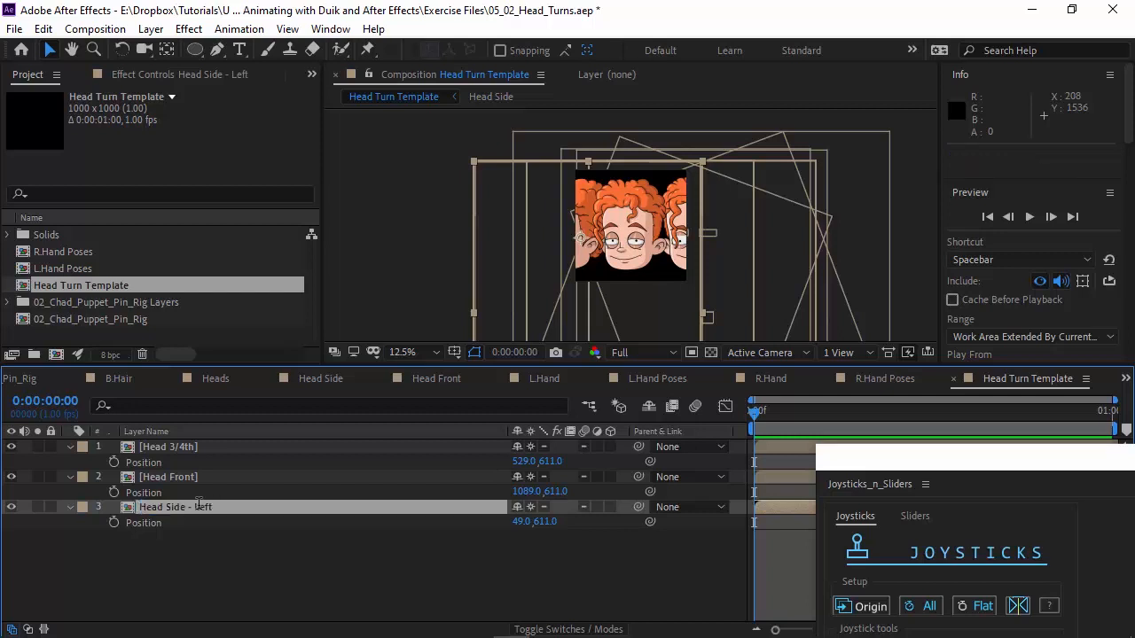
- Rename the Head 3/4th layer as "Head 3/4th - Left", keeping the Head Front layer's name
click(182, 479)
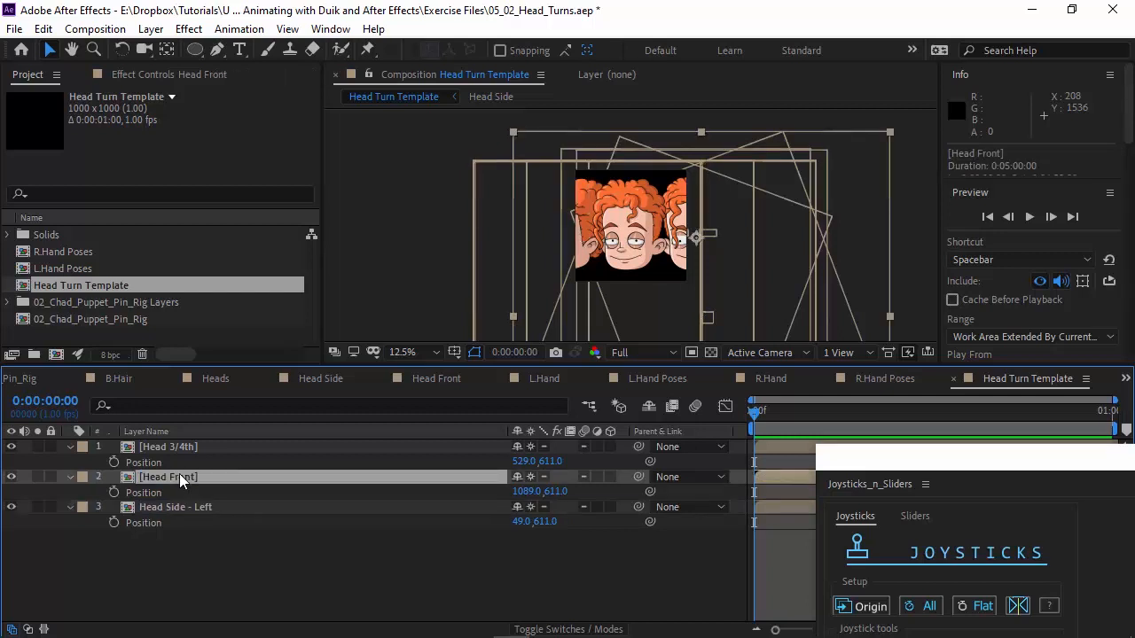
key(Return)
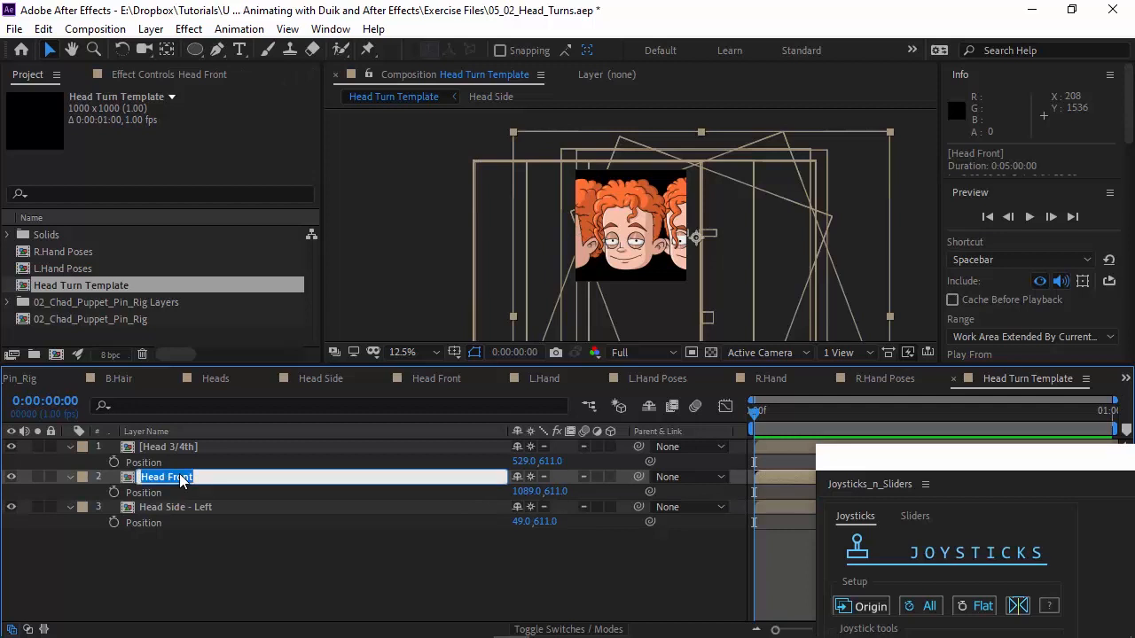
click(182, 450)
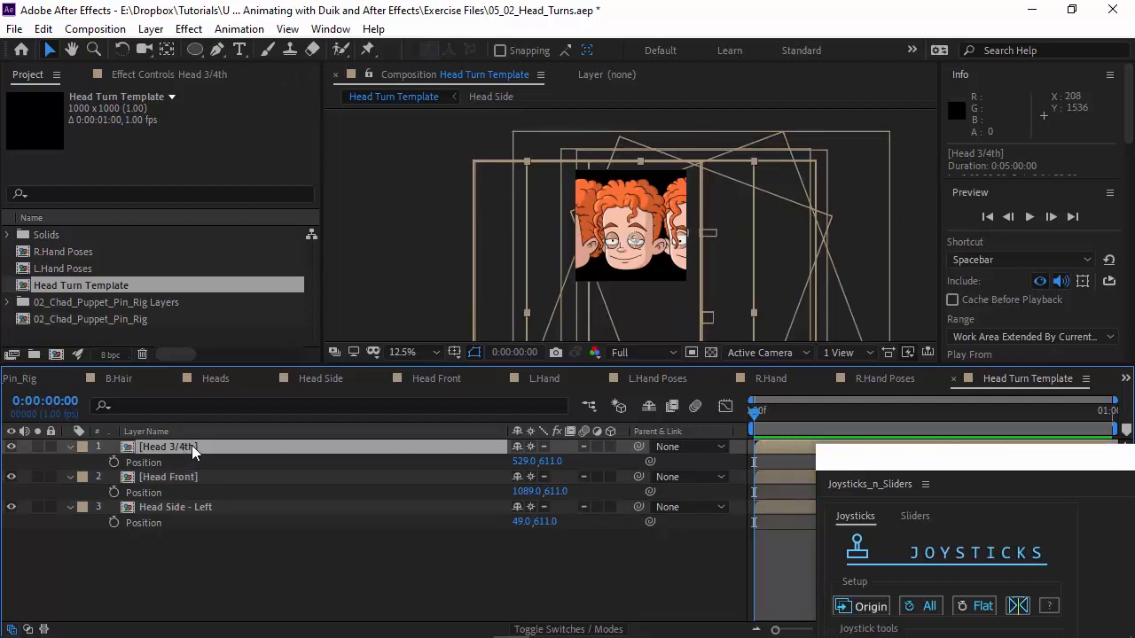
key(Return)
click(225, 446)
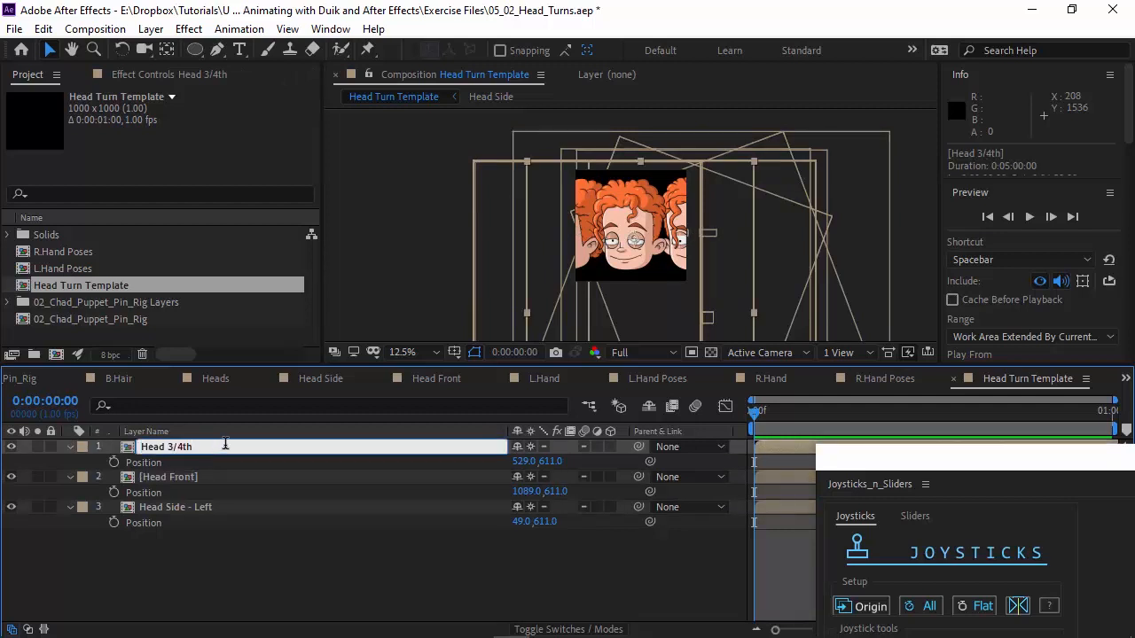
text(- Left)
key(Return)
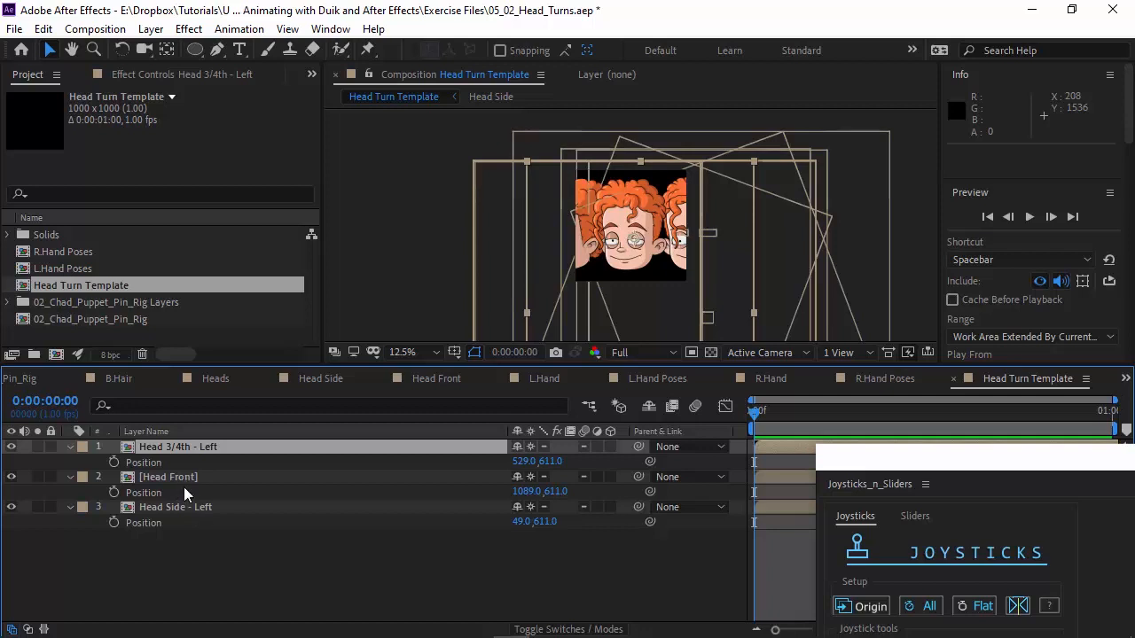
- Duplicate the Head 3/4th - Left and Head Side - Left layers together
ctrl+click(194, 508)
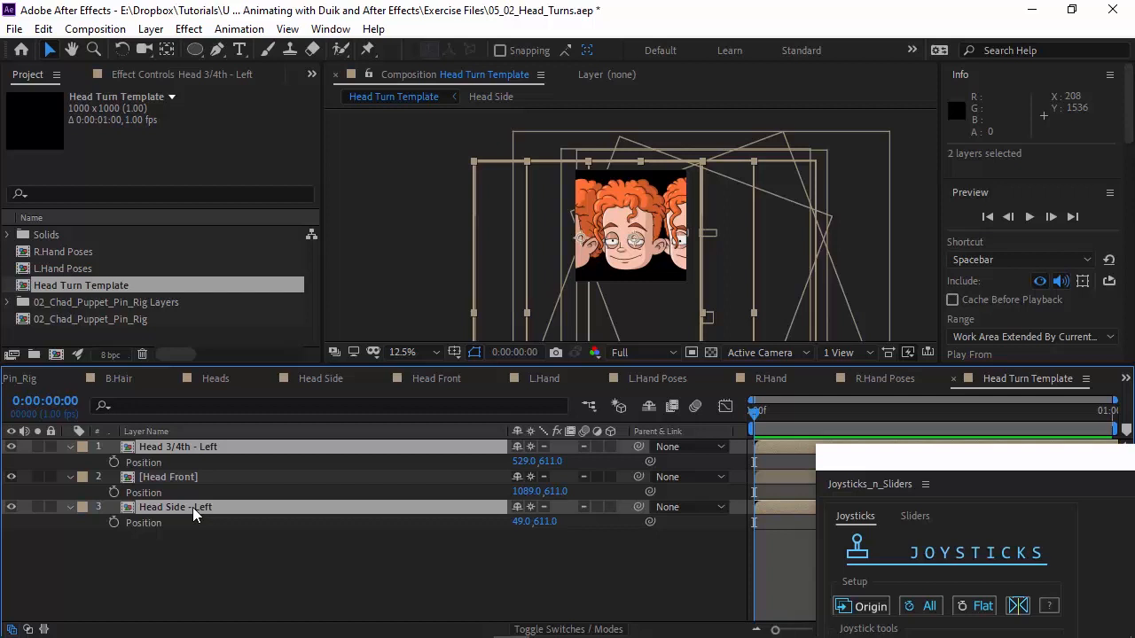
key(ctrl+d)
click(211, 590)
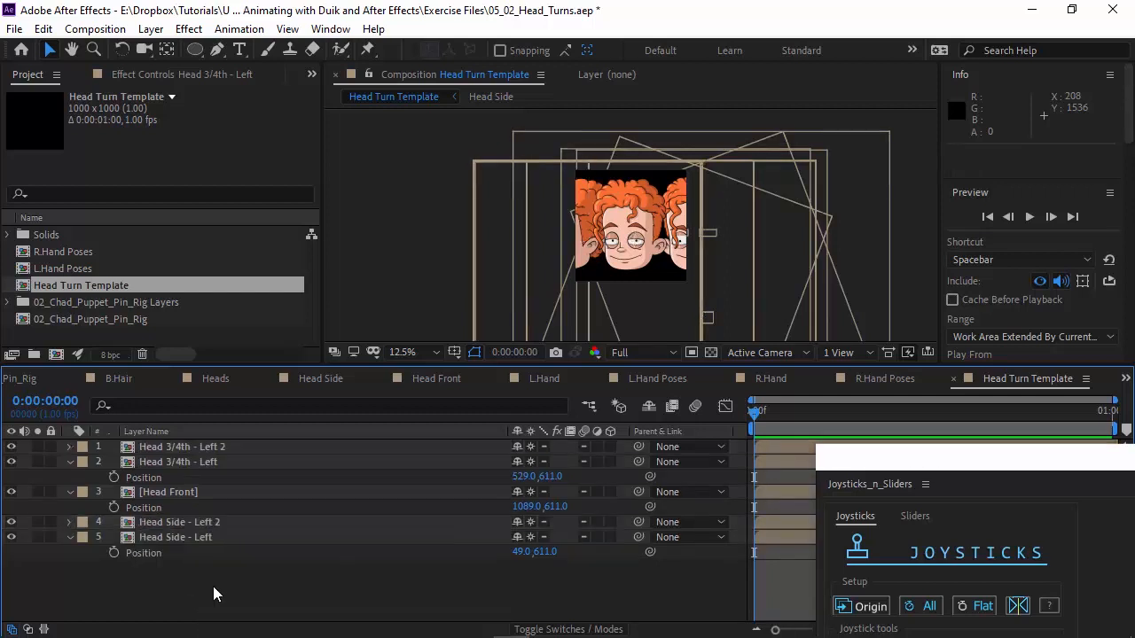
- Rename the duplicated three-quarter head layer as "Head 3/4th - Right"
click(217, 447)
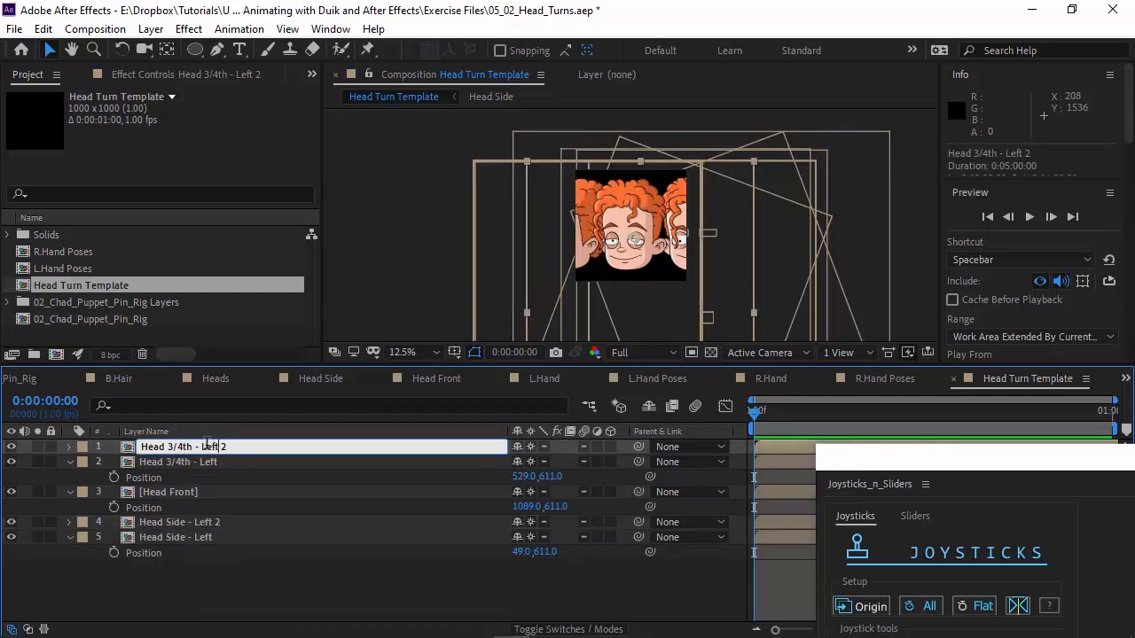
drag(203, 445, 296, 444)
text(Rifght)
key(BackSpace)
key(BackSpace)
key(BackSpace)
key(BackSpace)
text(ght)
key(Return)
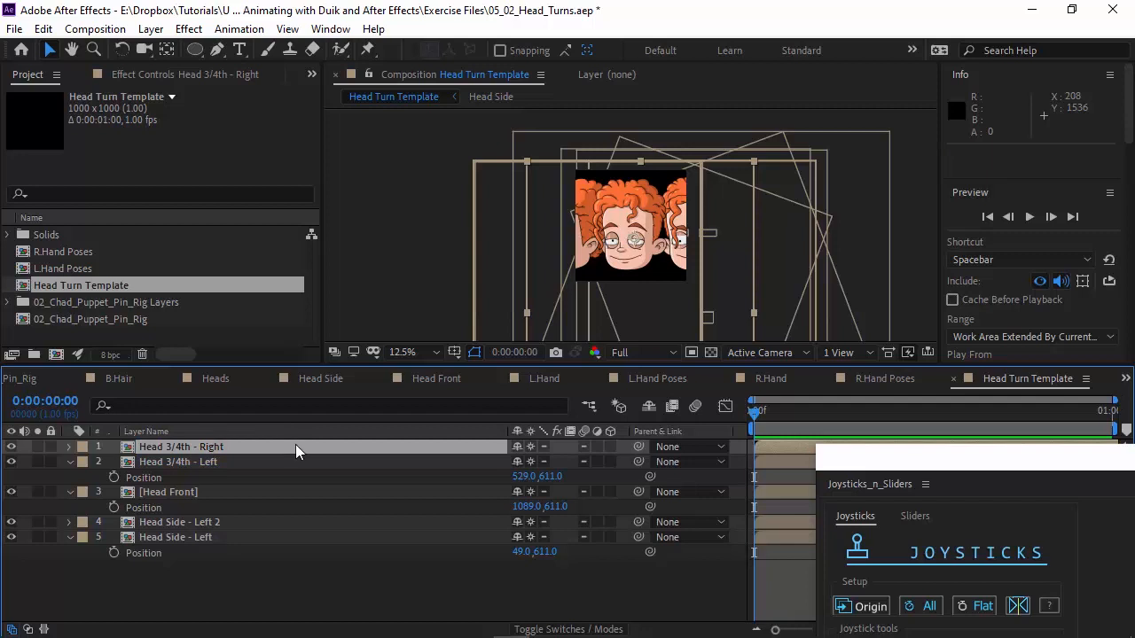
- Rename the duplicated side head layer as "Head Side - Right"
click(203, 523)
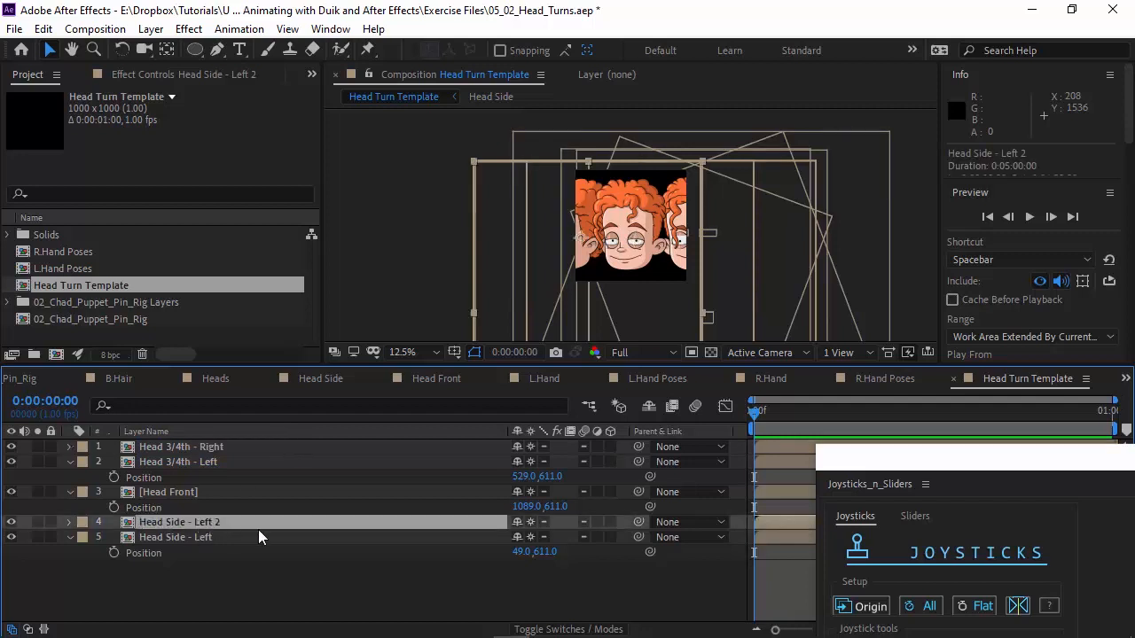
key(Return)
drag(229, 524, 197, 523)
text(Right)
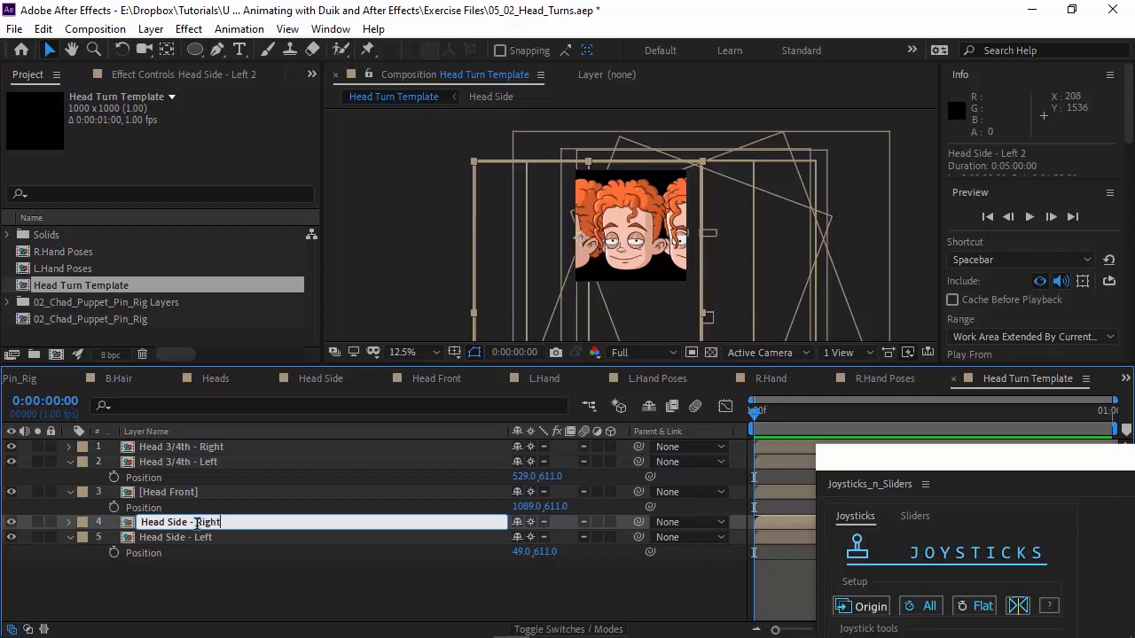
key(Return)
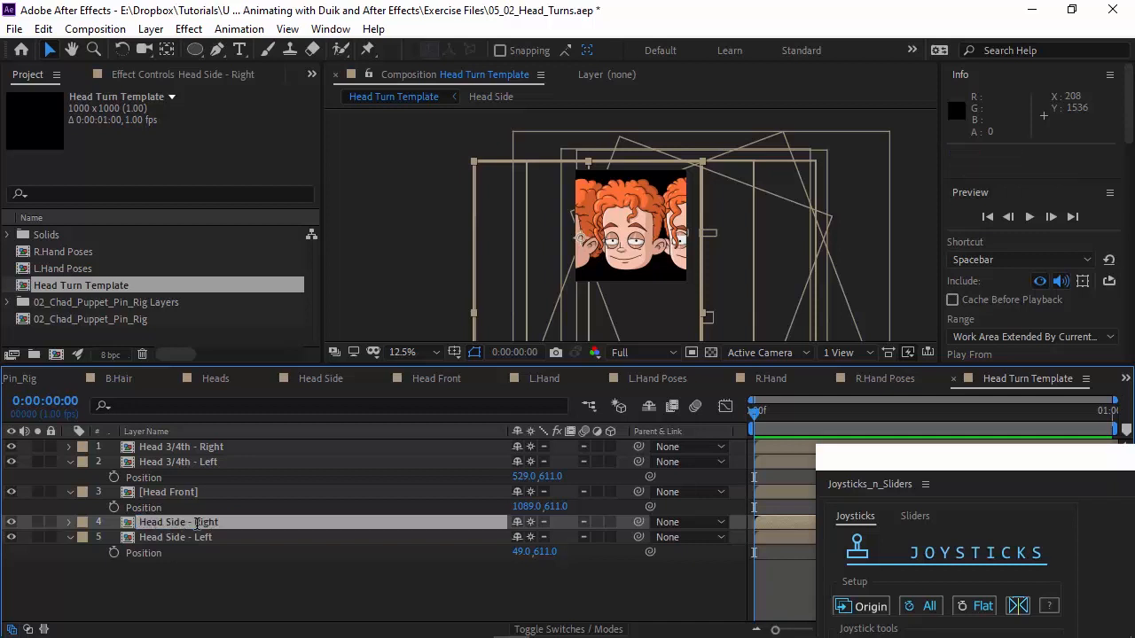
- Flip the Head 3/4th - Right and Head Side - Right layers horizontally so they face the other way
ctrl+click(209, 446)
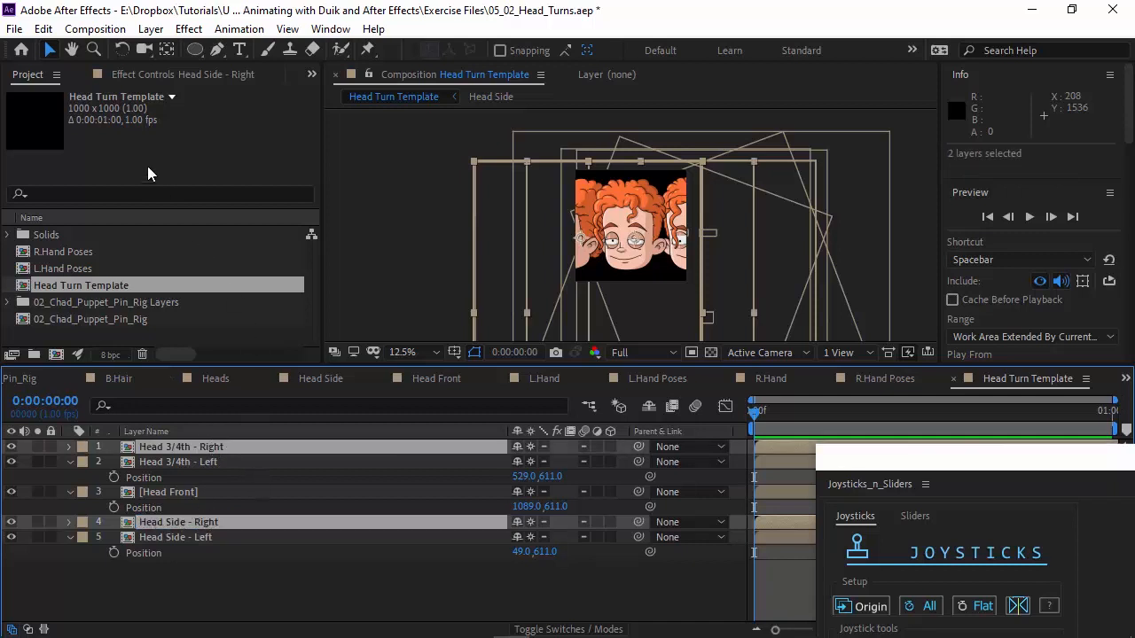
click(151, 30)
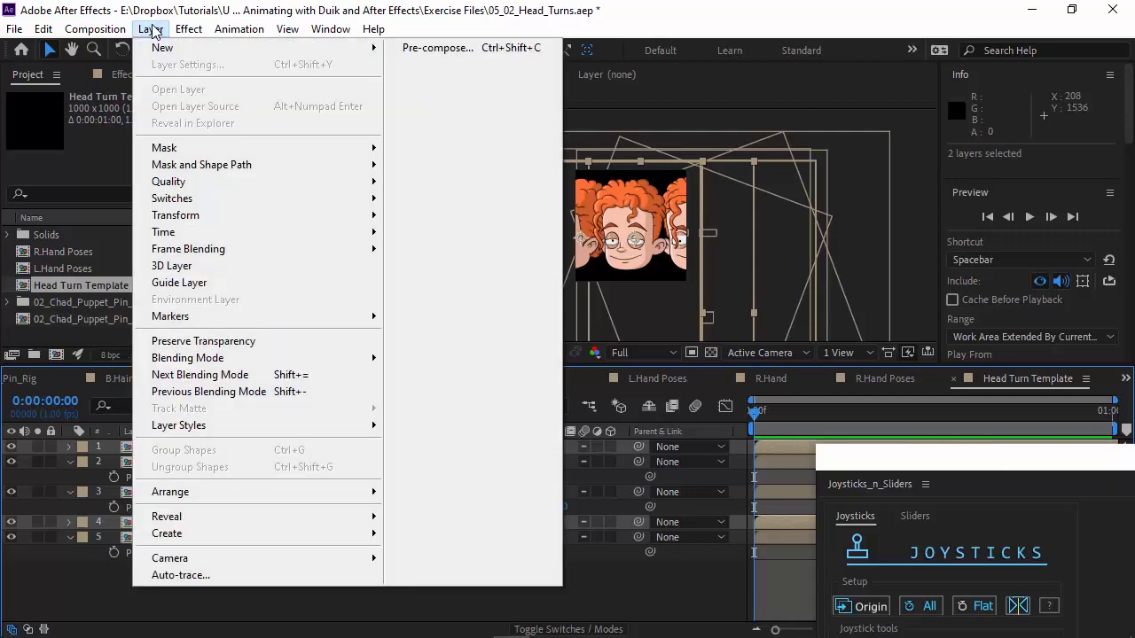
mouse_move(220, 216)
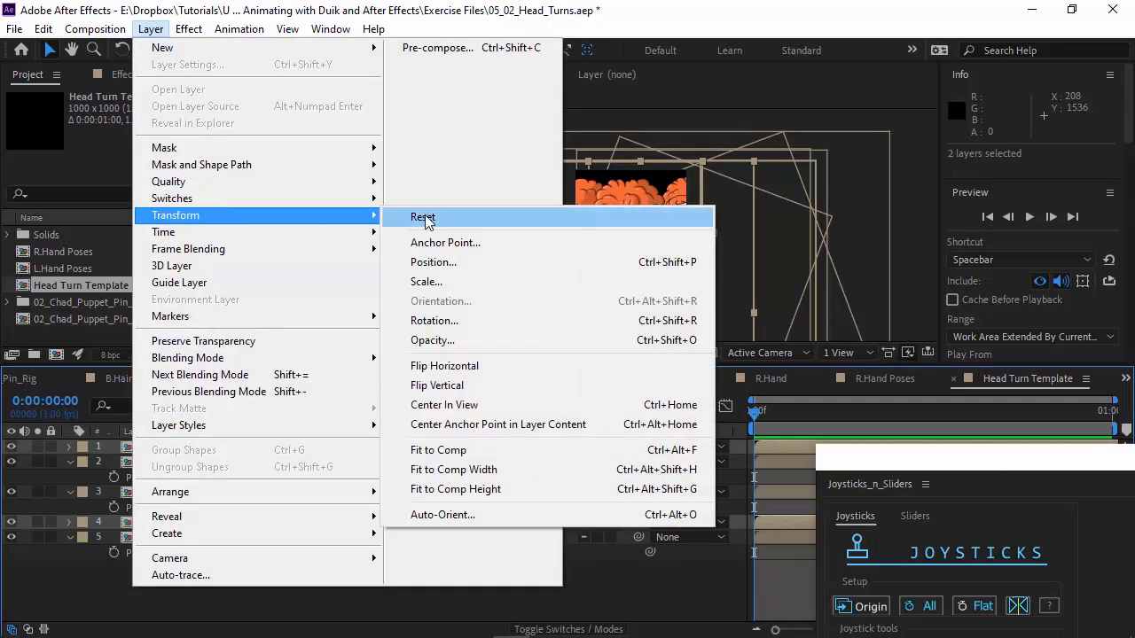
click(458, 366)
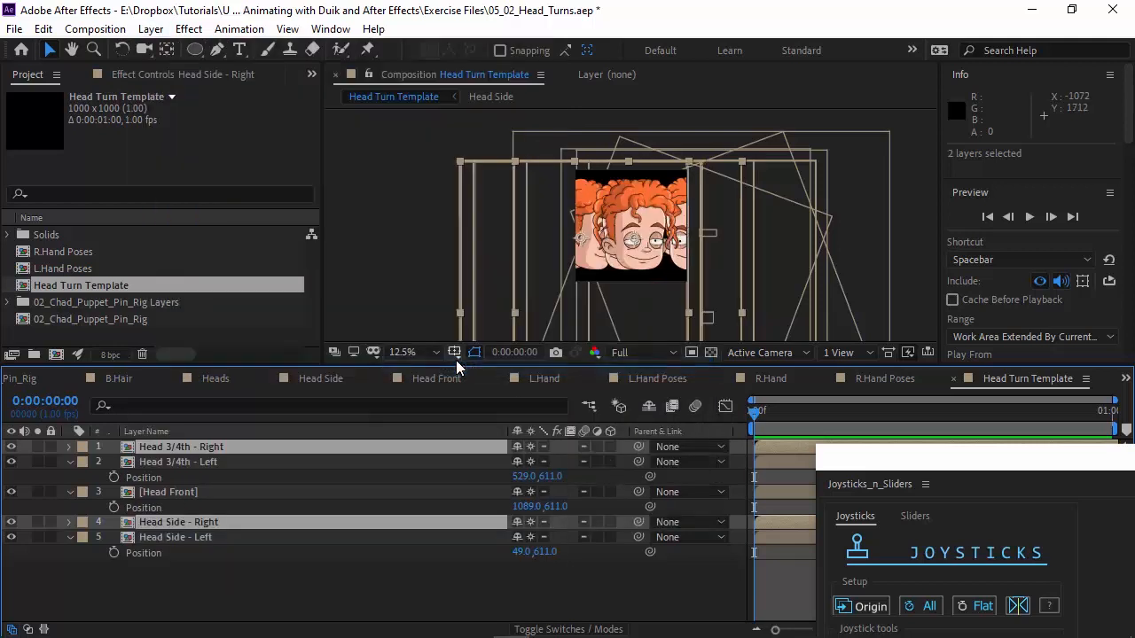
click(260, 571)
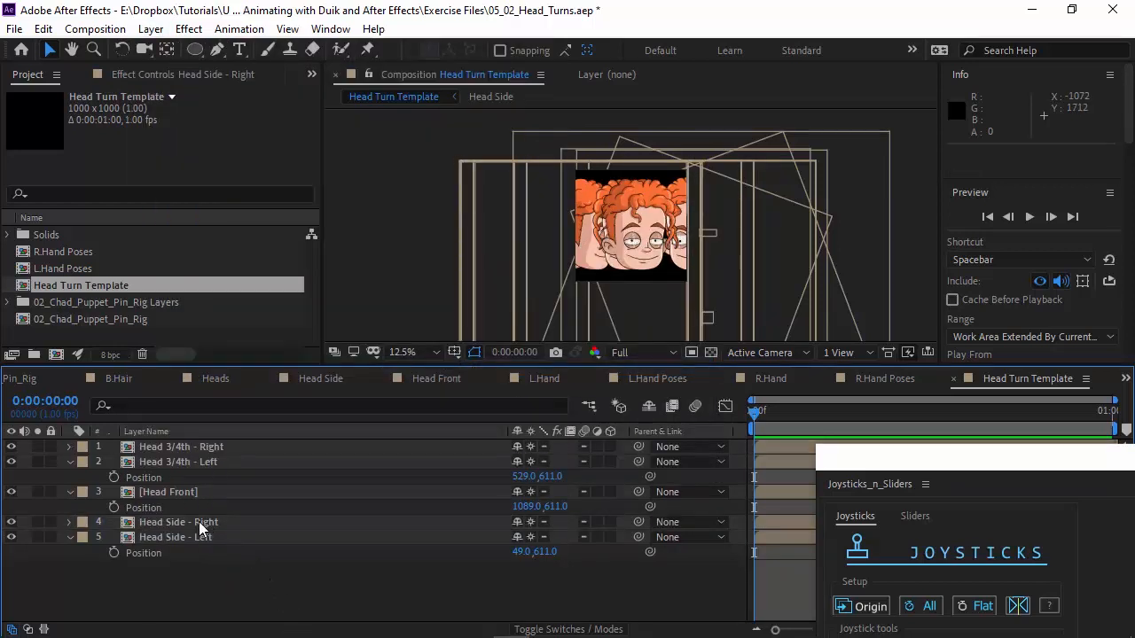
- Nudge the Head Side - Right layer horizontally to the right until its position is 1649, 611
click(199, 522)
key(shift+Right)
key(shift+Right)
key(shift+Right)
key(shift+Right)
key(shift+Right)
key(shift+Right)
key(shift+Right)
key(shift+Right)
key(shift+Right)
key(shift+Right)
key(shift+Right)
key(shift+Right)
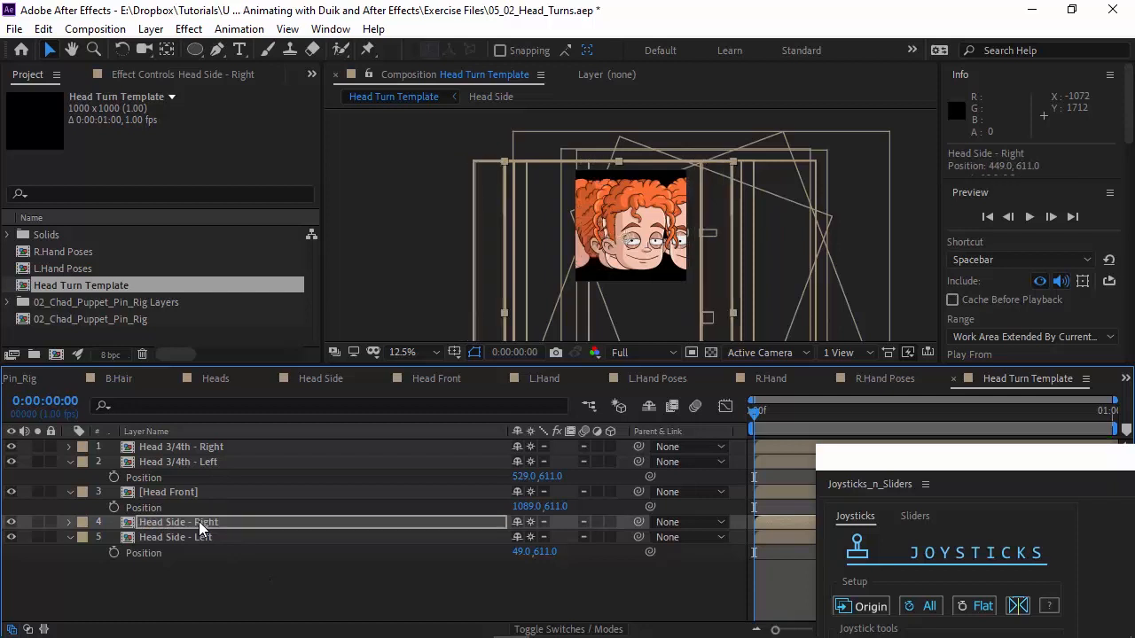
key(shift+Right)
key(shift+Right)
key(shift+Right)
key(shift+Right)
key(shift+Right)
key(shift+Right)
key(shift+Right)
key(shift+Right)
key(shift+Right)
key(shift+Right)
key(shift+Right)
key(shift+Right)
key(shift+Right)
key(shift+Right)
key(shift+Right)
key(shift+Right)
key(shift+Right)
key(shift+Right)
key(shift+Right)
key(shift+Right)
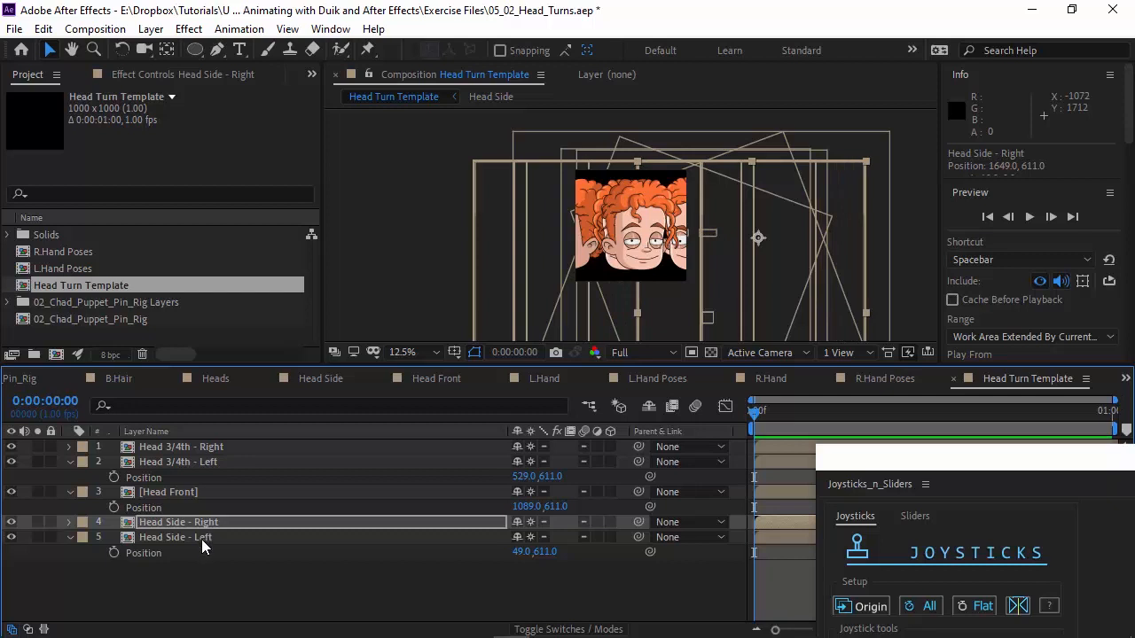
- Nudge the Head 3/4th - Right layer horizontally to the right until its position is 1649, 611
click(200, 448)
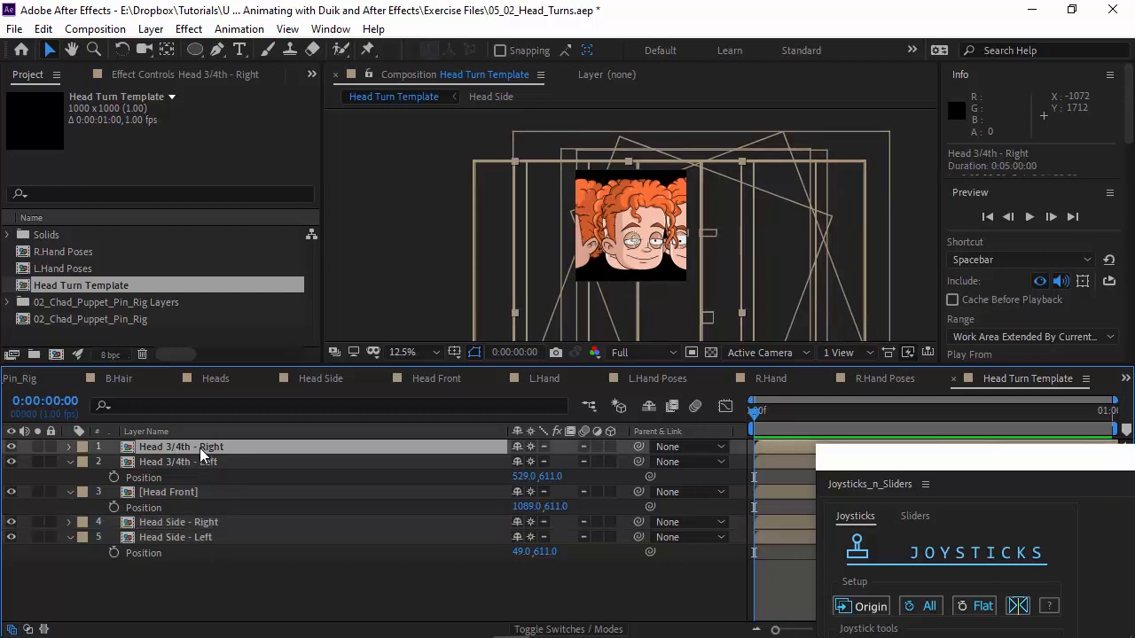
key(shift+Right)
key(shift+Right)
key(shift+Right)
key(shift+Right)
key(shift+Right)
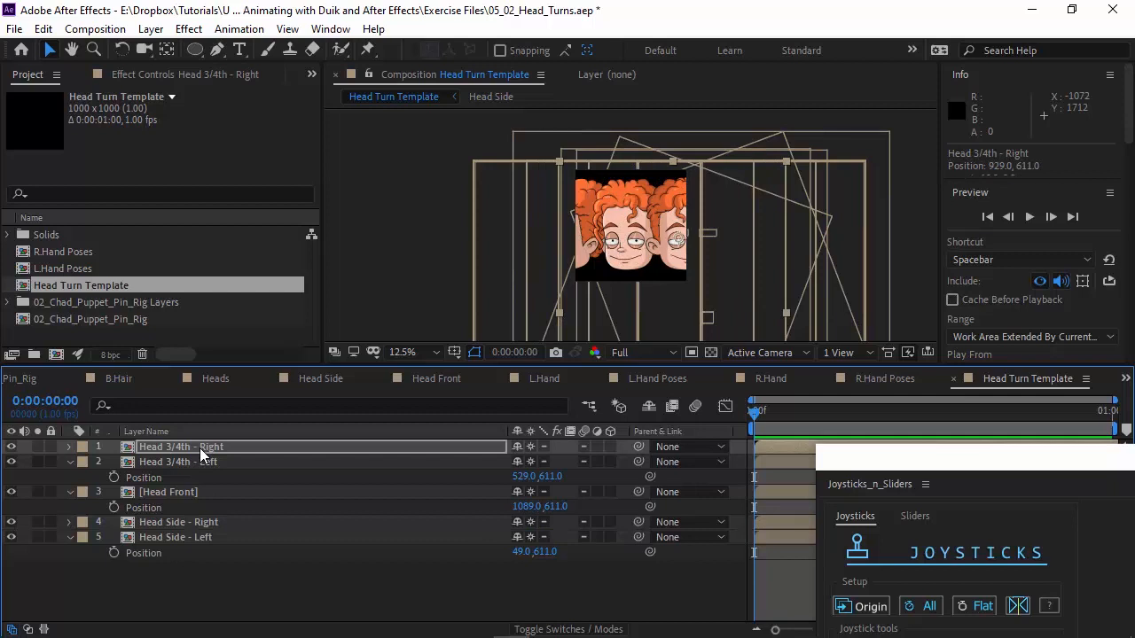
key(shift+Right)
key(shift+Right)
key(shift+Right)
key(shift+Right)
key(shift+Right)
key(shift+Right)
key(shift+Right)
key(shift+Right)
key(shift+Right)
key(shift+Right)
key(shift+Right)
key(shift+Right)
key(shift+Right)
key(shift+Right)
key(shift+Right)
key(shift+Right)
key(shift+Right)
key(shift+Right)
key(shift+Right)
key(shift+Right)
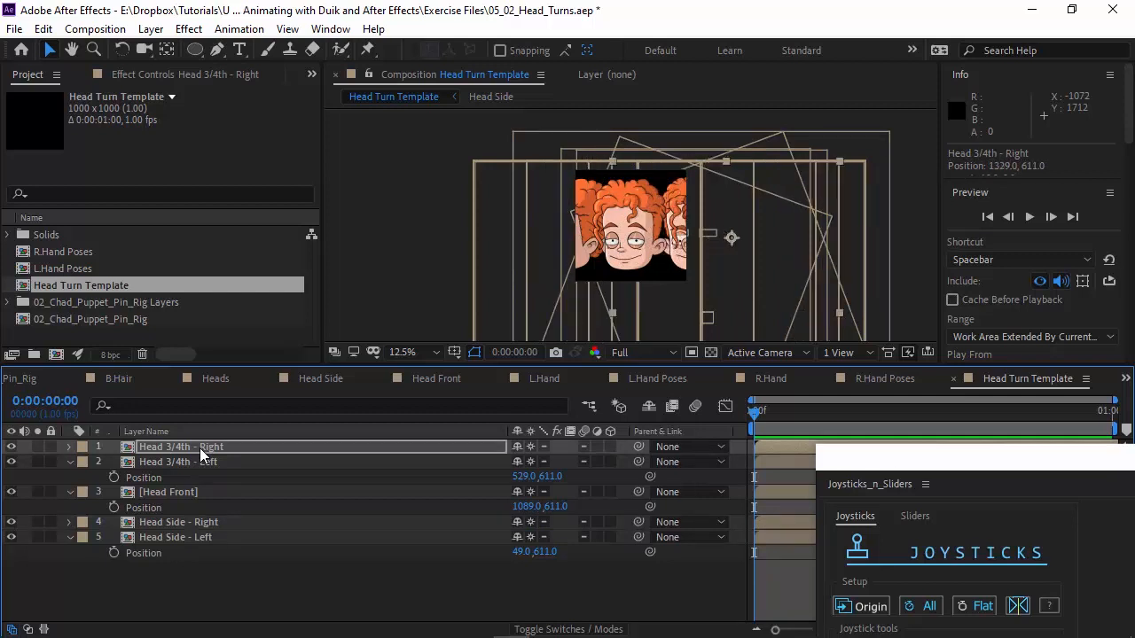
key(shift+Right)
key(shift+Right)
key(shift+Right)
key(shift+Right)
key(shift+Right)
key(shift+Right)
key(shift+Right)
key(shift+Right)
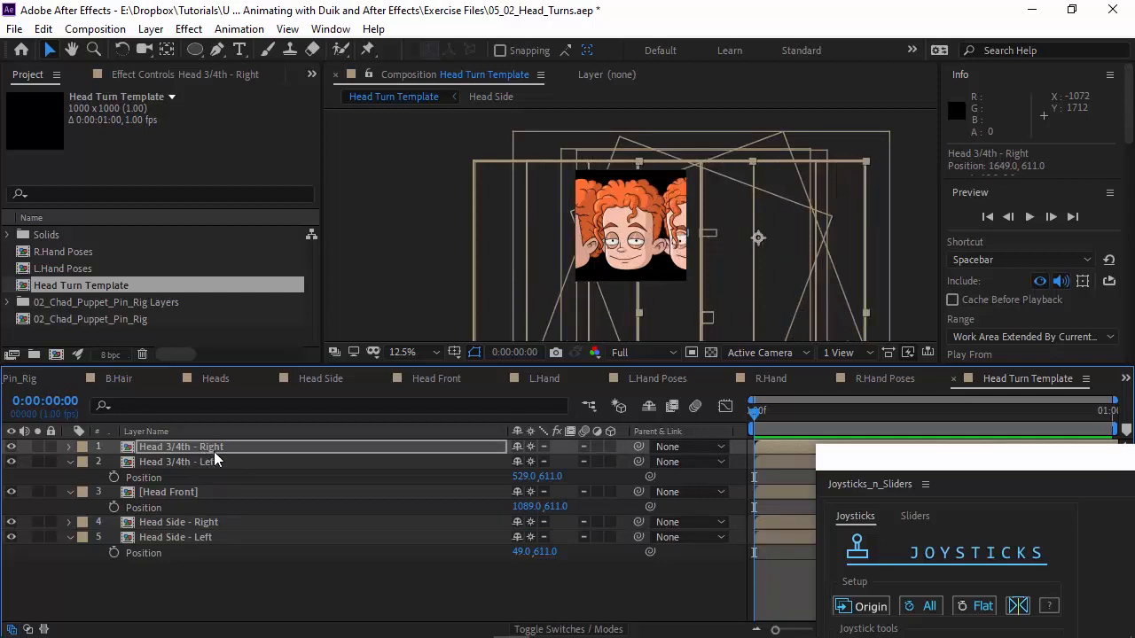
- Select all five head layers to compare the spacing of their anchor points, and clear the selection
click(213, 462)
click(211, 449)
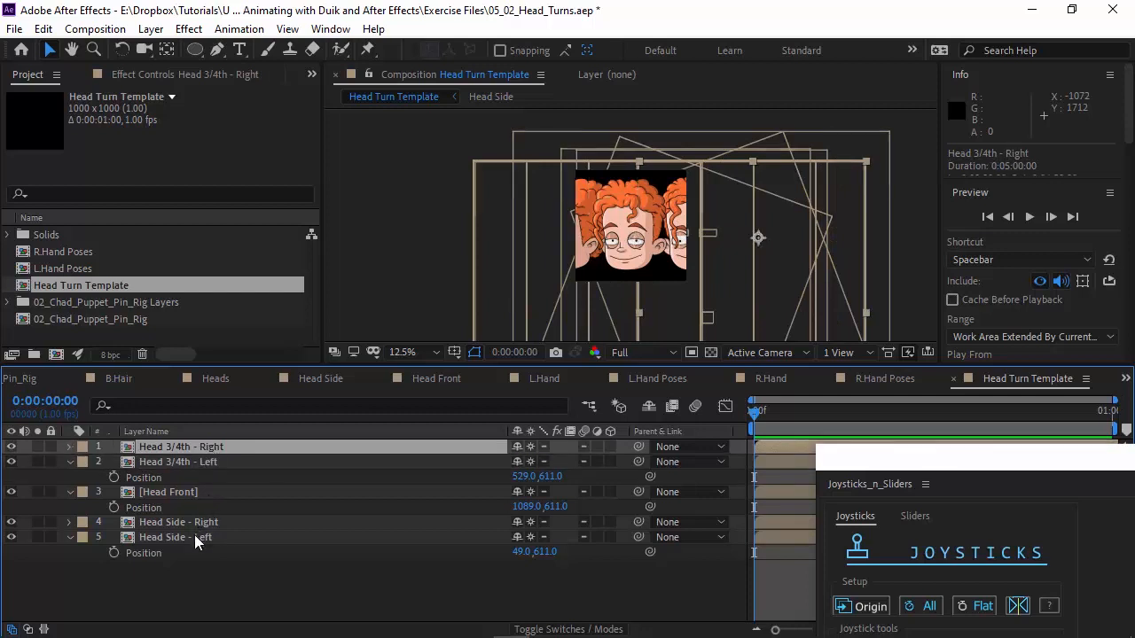
shift+click(194, 536)
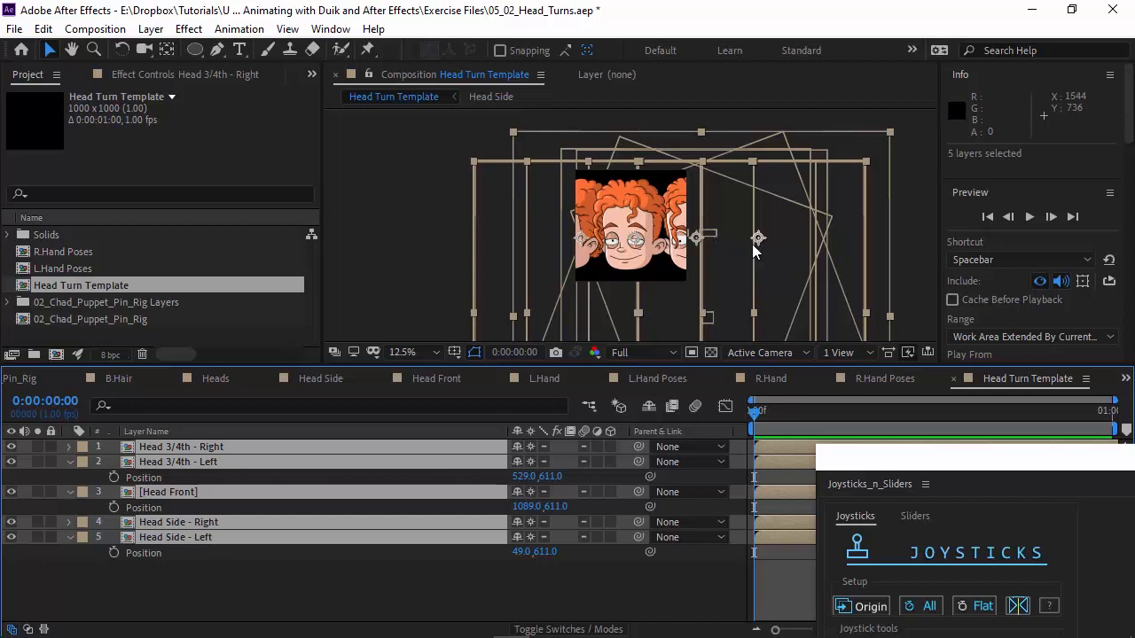
click(225, 568)
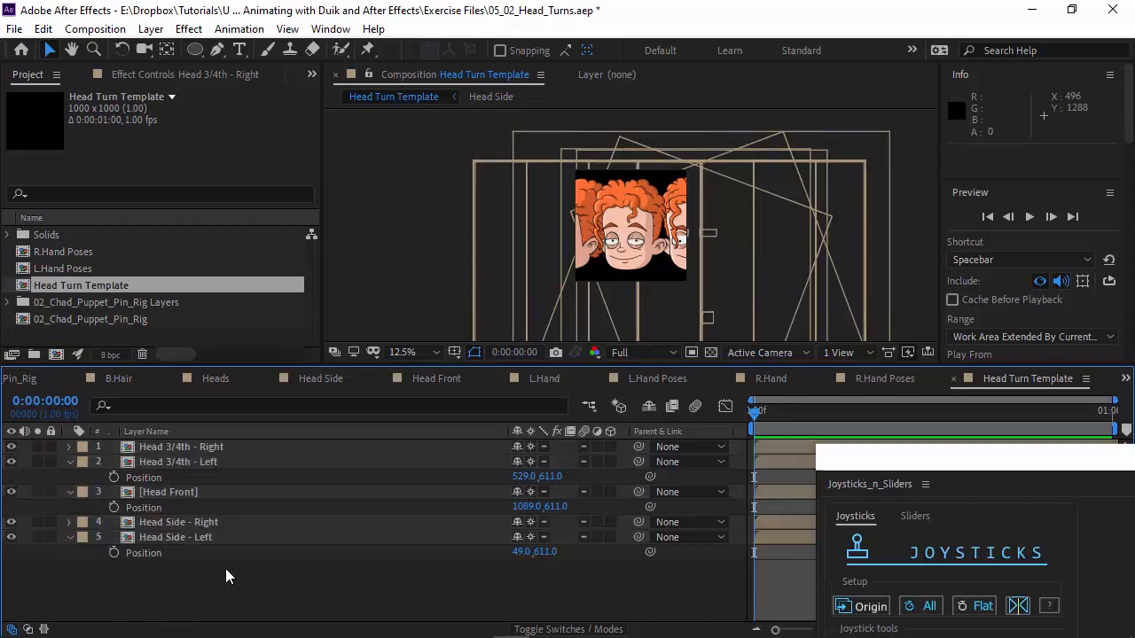
- Try moving the Head 3/4th - Right layer horizontally to 1969, 611 and check its spacing against the other heads
click(219, 447)
key(shift+Right)
key(shift+Right)
key(shift+Right)
key(shift+Right)
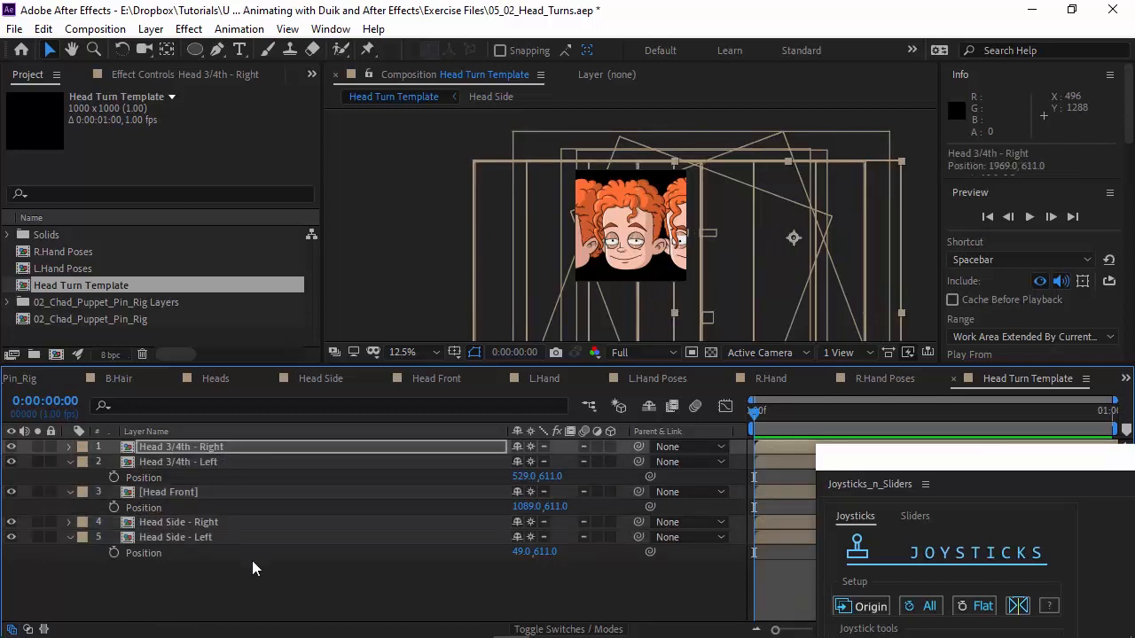
shift+click(211, 537)
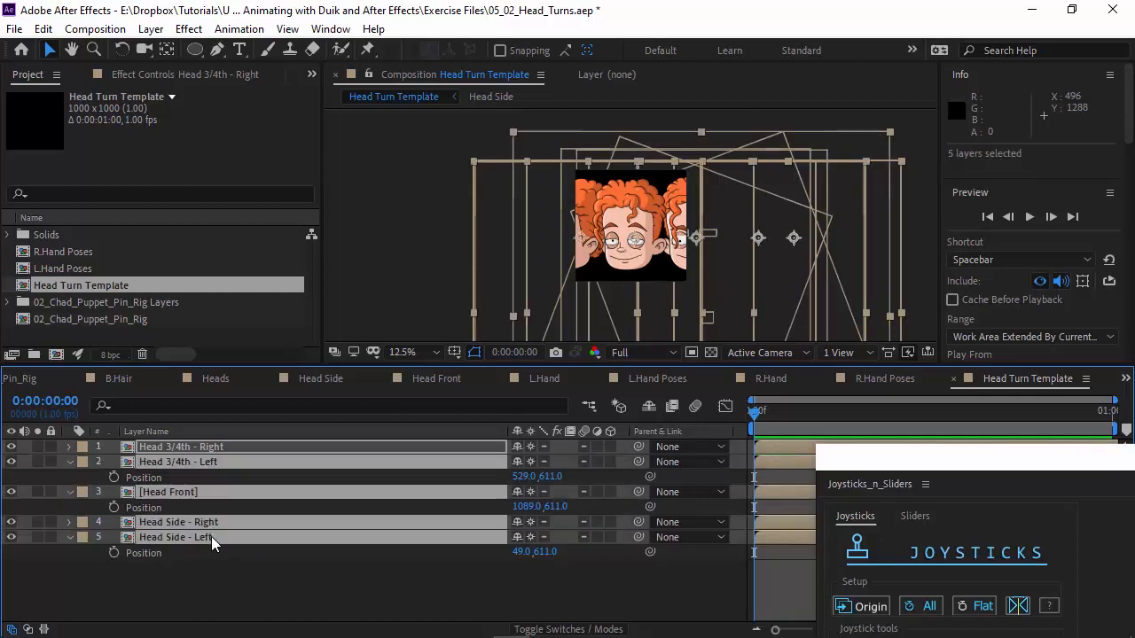
click(220, 448)
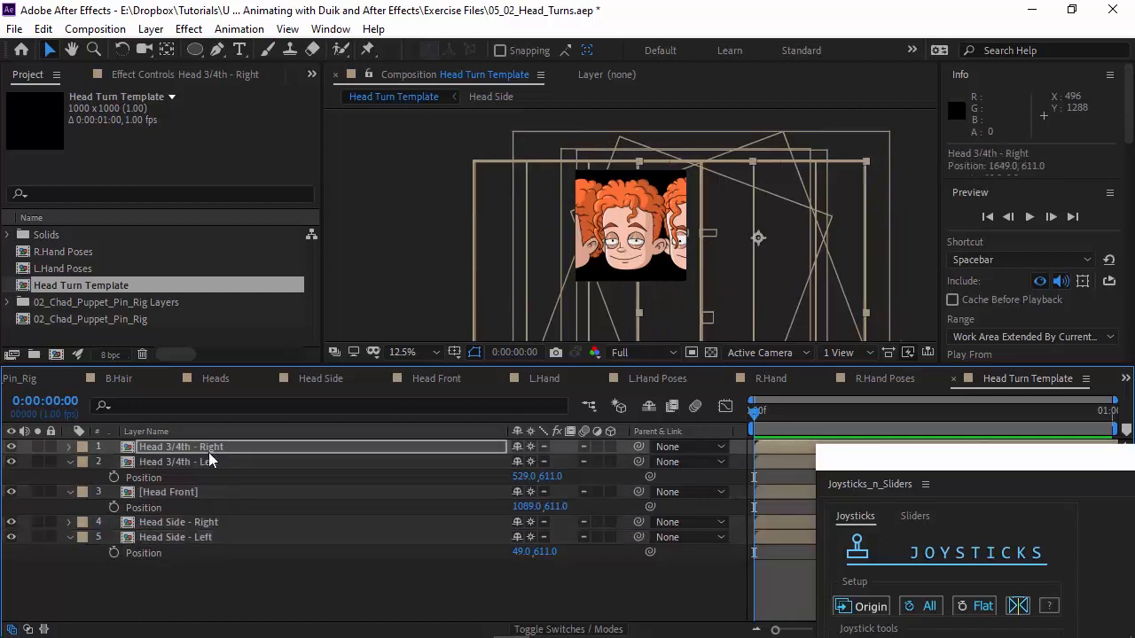
- Nudge the Head Side - Right layer further to the right until its position is 2129, 611
click(204, 523)
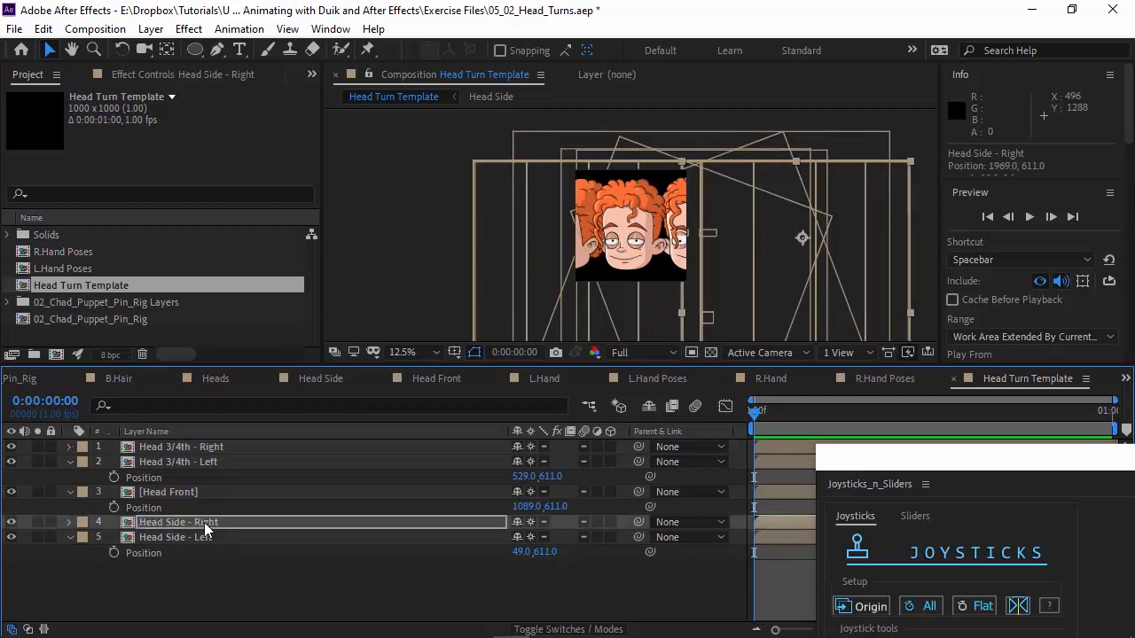
key(shift+Right)
key(shift+Right)
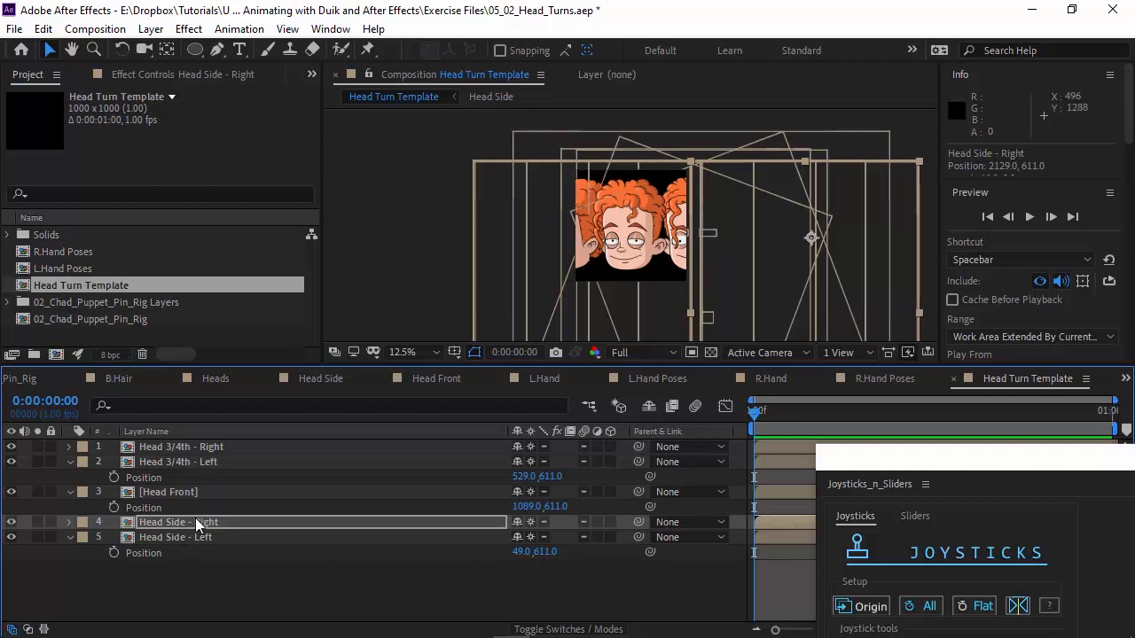
- Reorder the layers so Head Side - Right sits directly above Head Front and Head 3/4th - Left directly below it
mouse_move(197, 523)
mouse_down()
mouse_move(215, 468)
mouse_move(202, 477)
mouse_move(205, 511)
mouse_up()
click(206, 448)
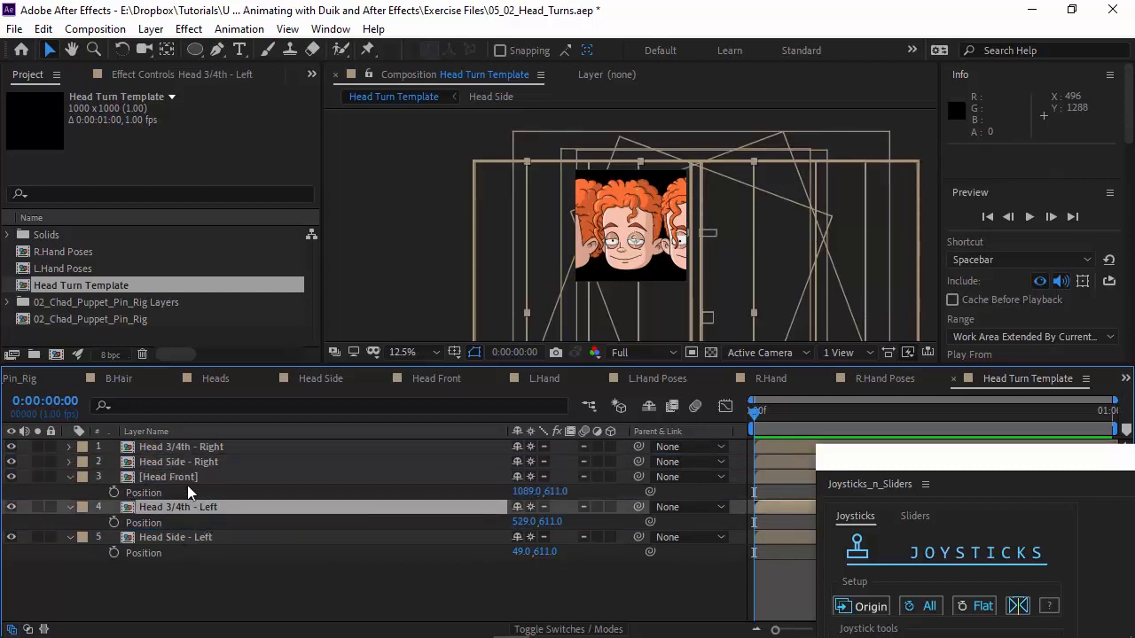
click(186, 479)
- Nudge all five head layers together horizontally to the left until Head Front's position is 609, 611
click(226, 451)
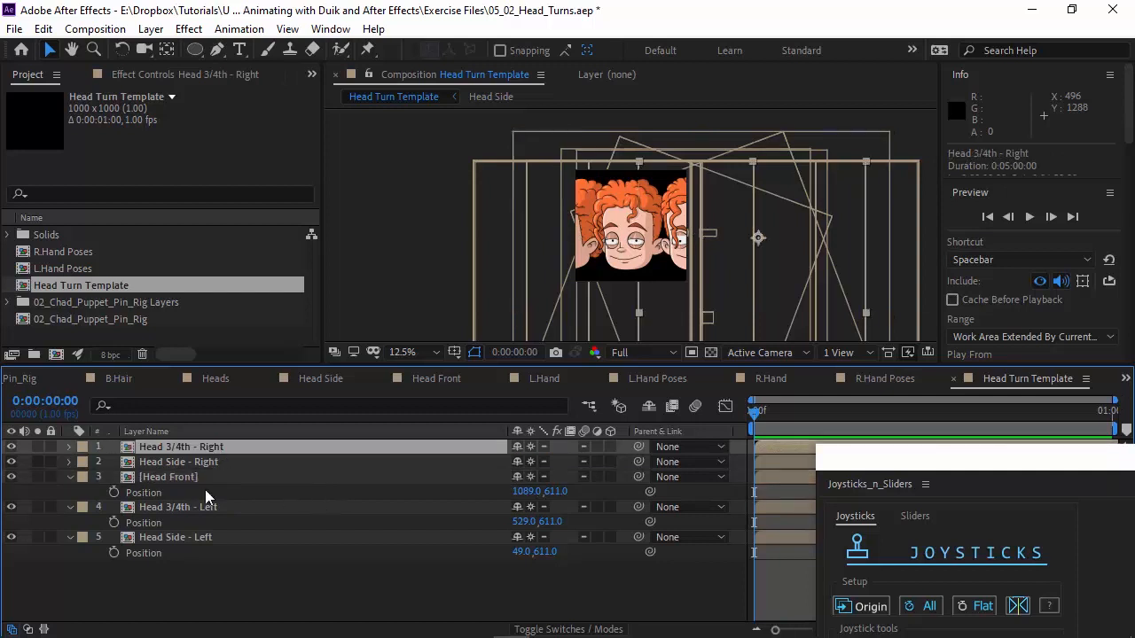
shift+click(196, 535)
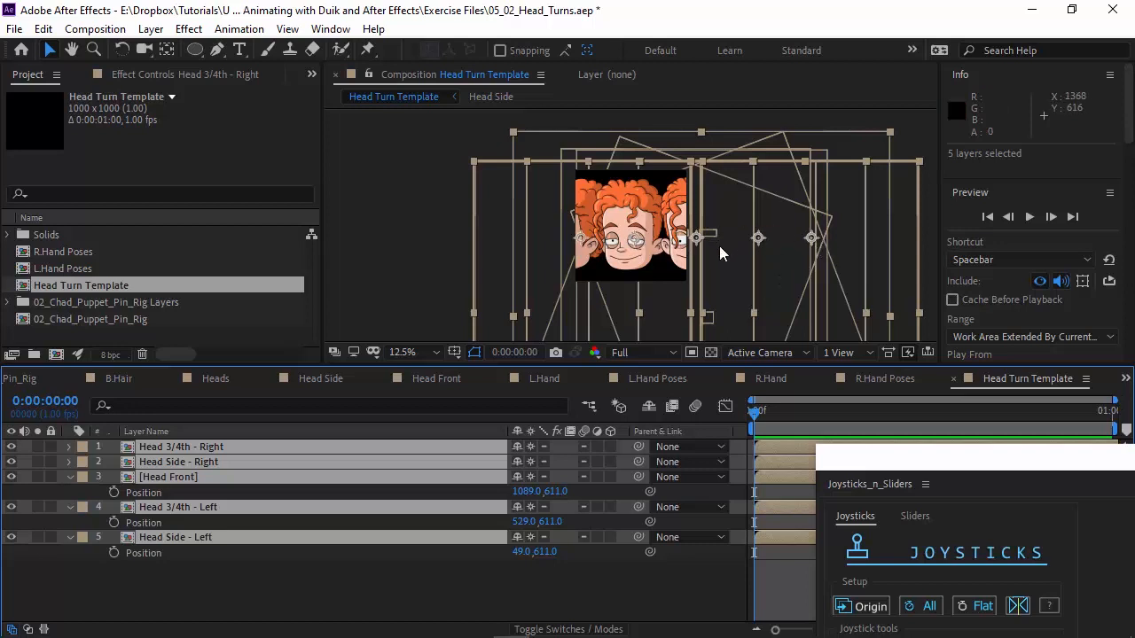
key(shift+Left)
key(shift+Left)
key(shift+Left)
key(shift+Left)
key(shift+Left)
key(shift+Left)
key(shift+Left)
key(shift+Left)
key(shift+Left)
key(shift+Left)
key(shift+Left)
key(shift+Left)
key(shift+Left)
key(shift+Left)
key(shift+Left)
key(shift+Left)
key(shift+Left)
key(shift+Left)
key(shift+Left)
key(shift+Left)
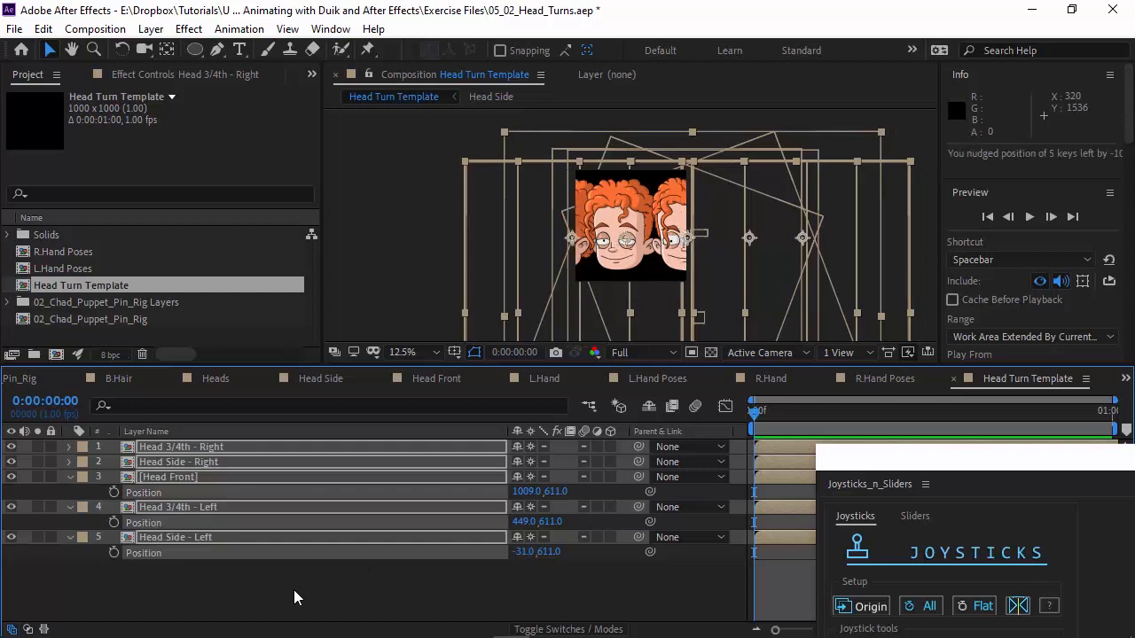
key(shift+Left)
key(shift+Left)
key(shift+Left)
key(shift+Left)
key(shift+Left)
key(shift+Left)
key(shift+Left)
key(shift+Left)
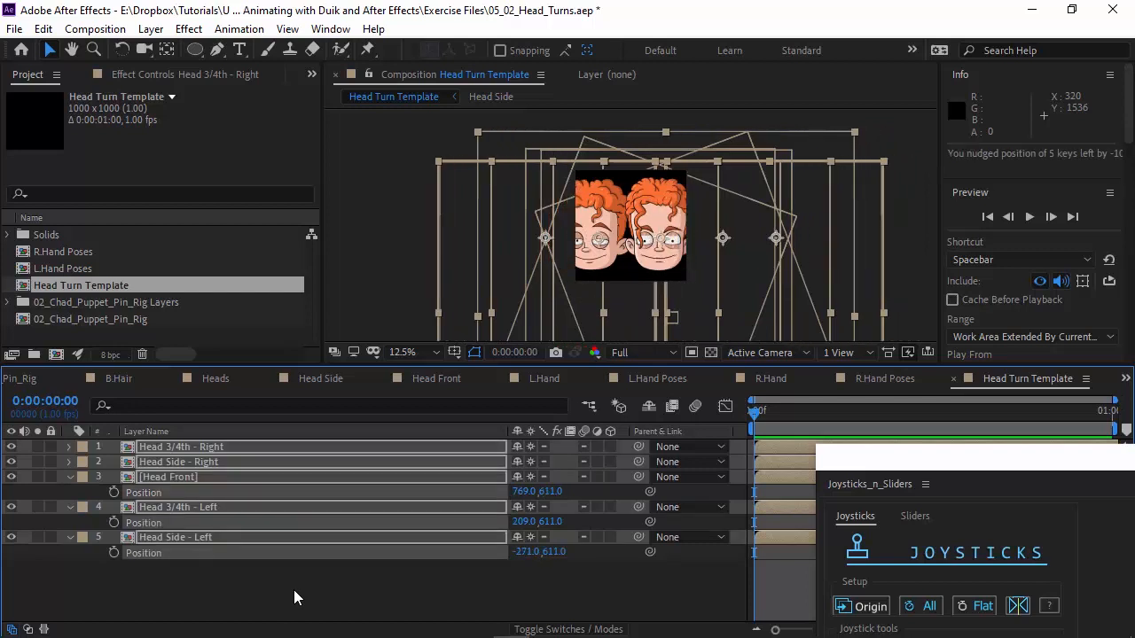
key(shift+Left)
key(shift+Left)
key(shift+Left)
key(shift+Left)
key(shift+Left)
key(shift+Left)
key(shift+Left)
key(shift+Left)
key(shift+Left)
key(shift+Left)
key(shift+Left)
key(shift+Left)
key(shift+Left)
key(shift+Left)
key(shift+Left)
key(shift+Left)
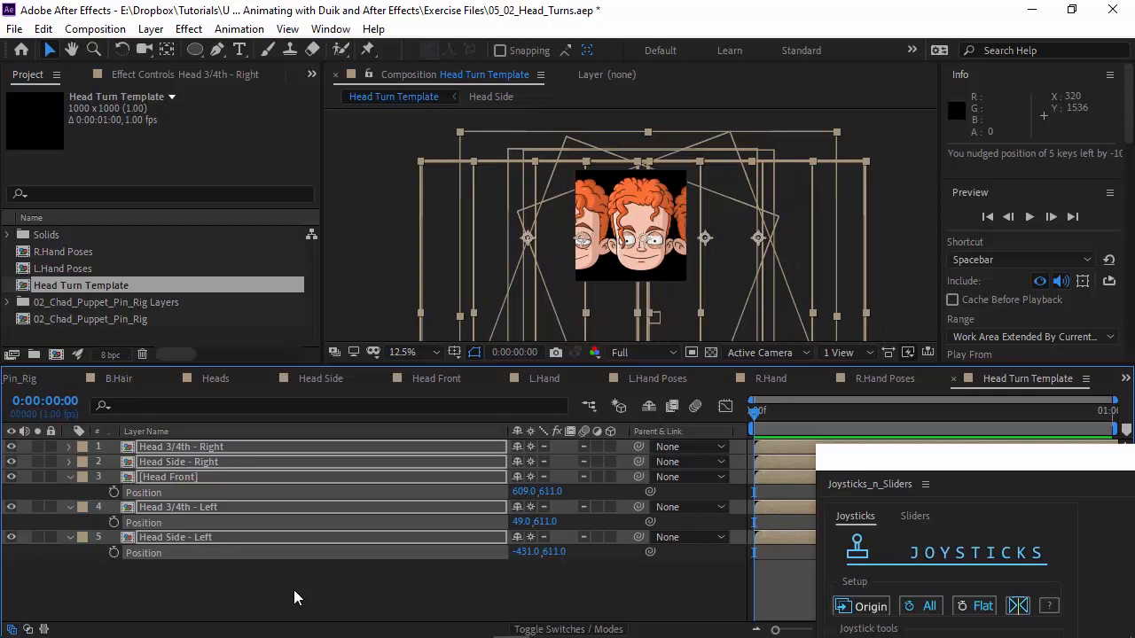
- Nudge all five head layers together horizontally to the left until Head Front's position is 505, 611, and deselect them
key(shift+Left)
key(shift+Left)
key(shift+Left)
key(shift+Left)
key(shift+Left)
key(shift+Left)
key(shift+Left)
key(shift+Left)
key(Left)
key(Left)
key(Left)
key(Left)
key(Left)
key(Left)
key(Left)
key(Left)
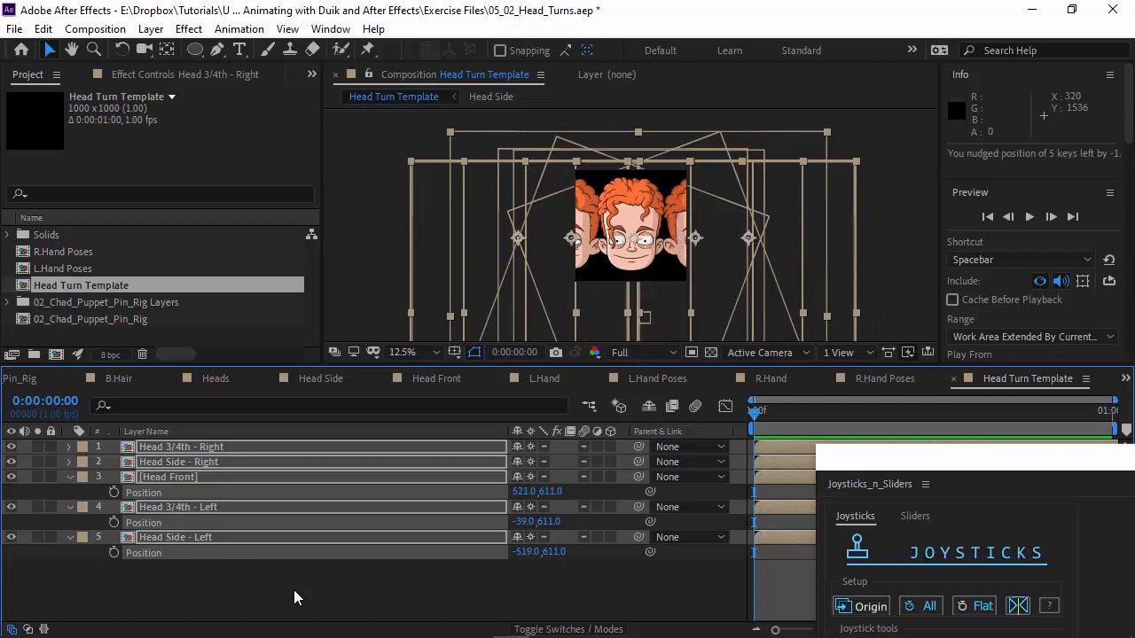
key(Left)
key(Left)
key(Left)
key(Left)
key(Left)
key(Left)
key(Left)
key(Left)
key(Left)
key(Left)
key(Left)
key(Left)
key(Left)
key(Left)
key(Left)
key(Left)
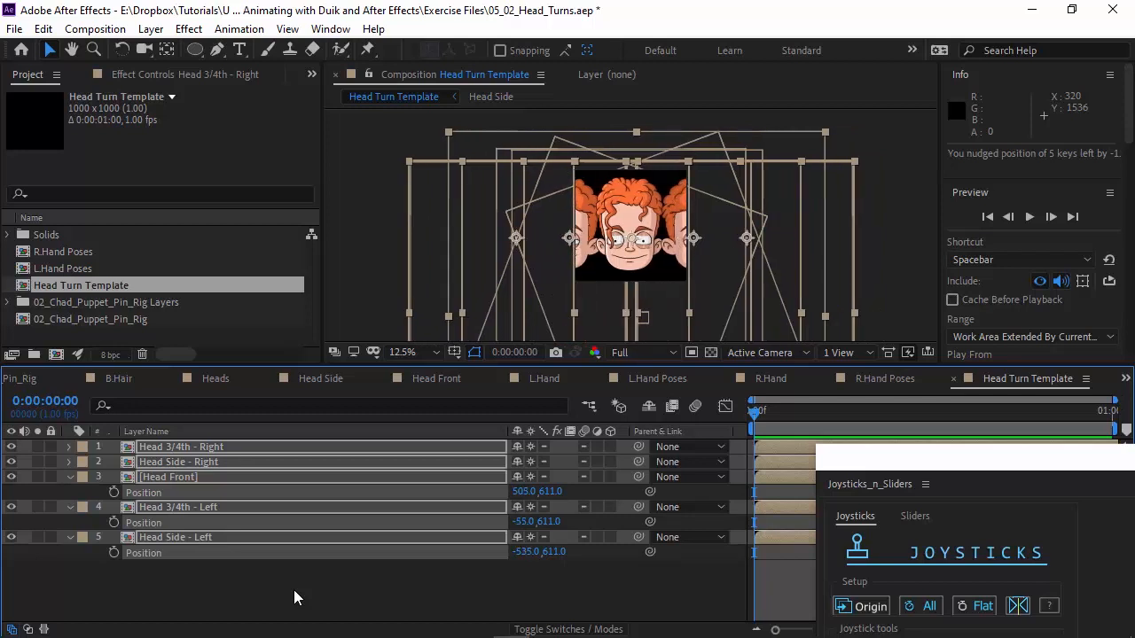
click(232, 576)
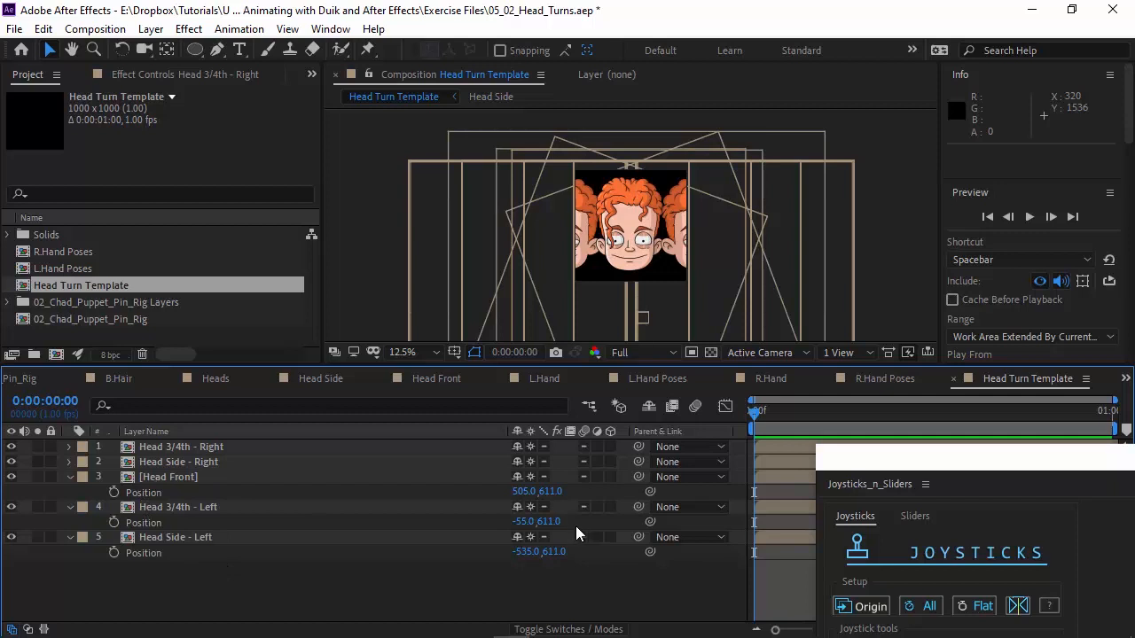
- Switch to the Heads composition and rename the Head Side layer as Head Side - Left
click(210, 383)
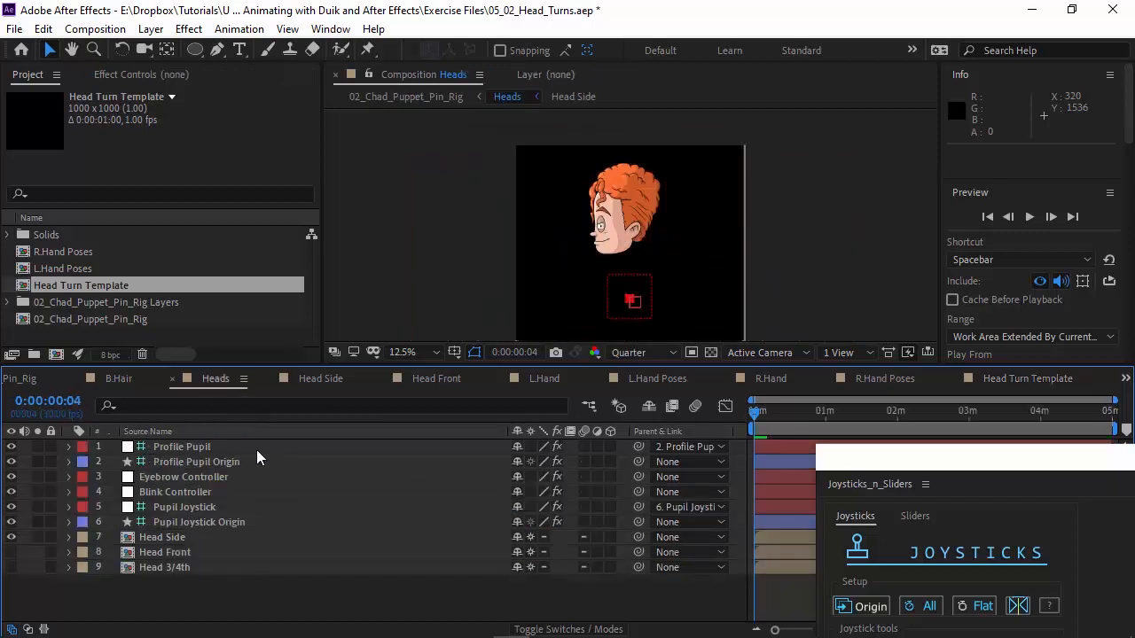
click(165, 538)
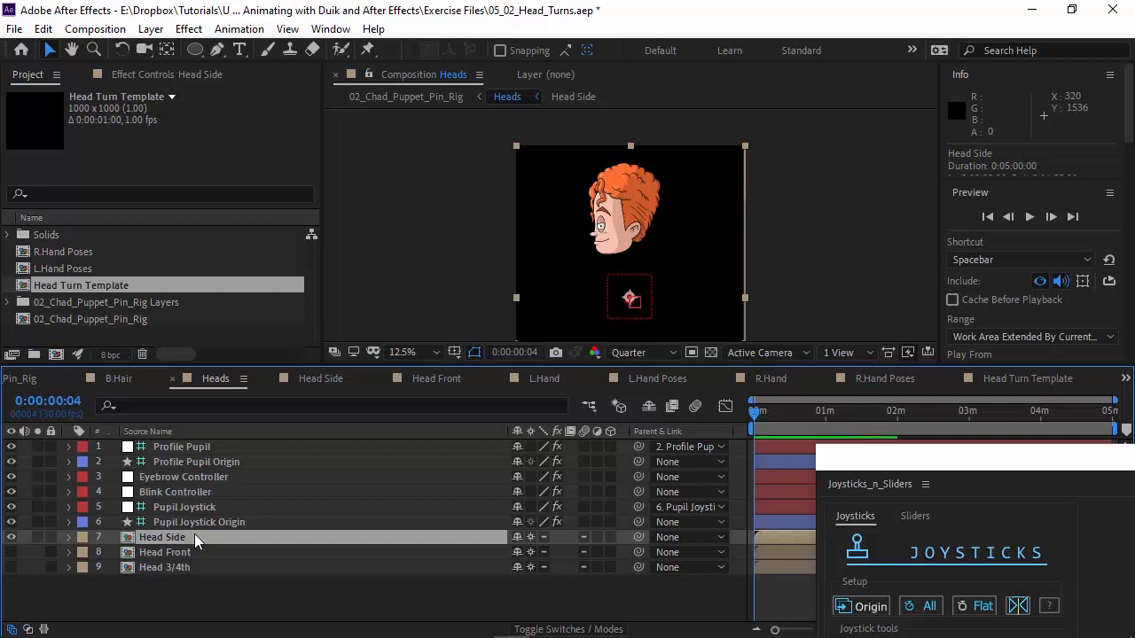
key(Return)
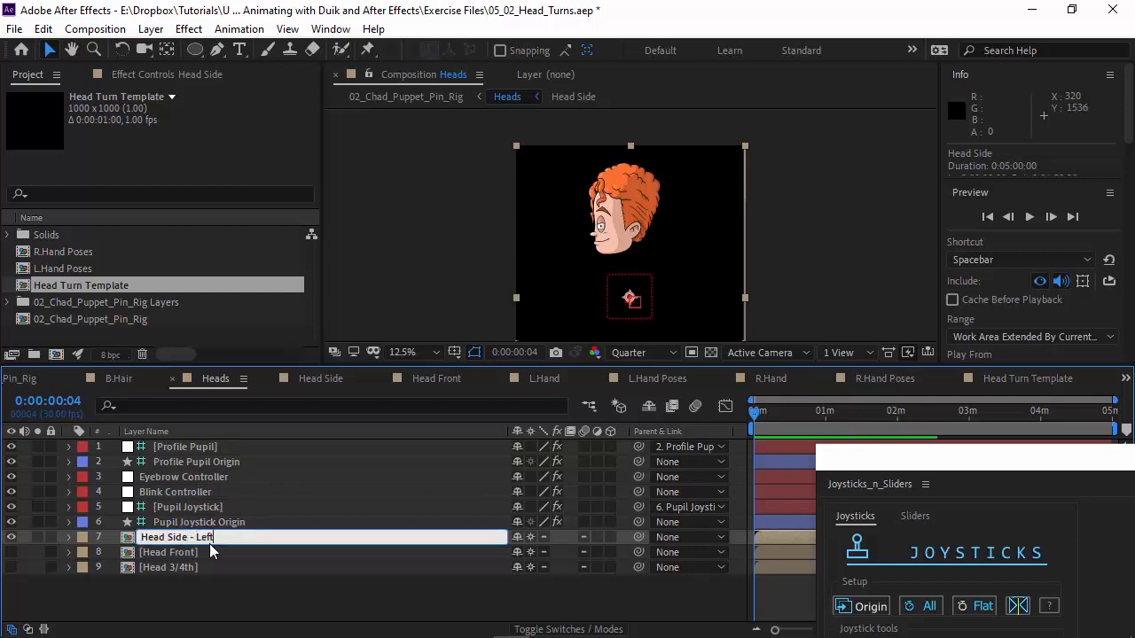
key(Return)
- Rename the Head 3/4th layer as Head 3/4th - Left
click(209, 568)
key(Return)
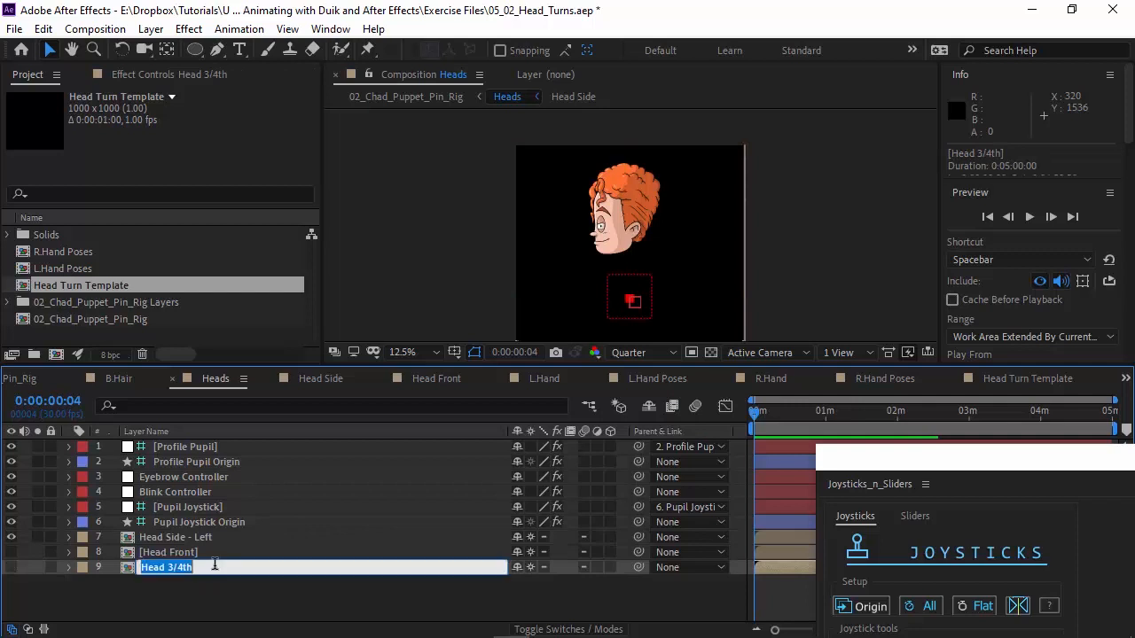
click(215, 567)
text(- Le)
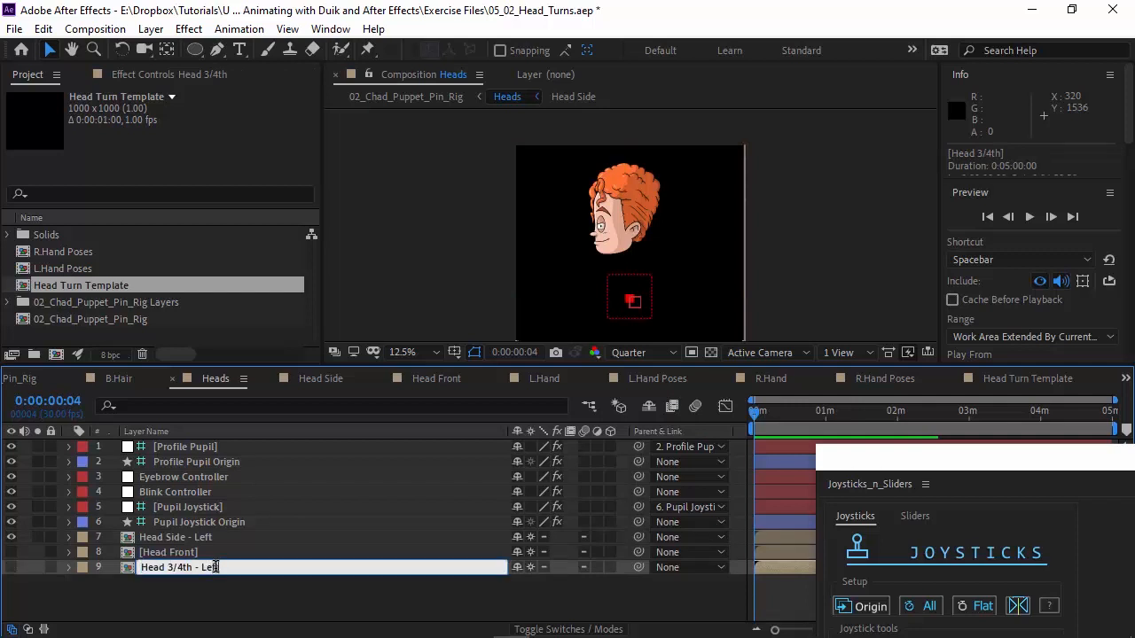
text(ft)
key(Return)
- Duplicate the Head Side - Left and Head 3/4th - Left layers and rename the side head's copy as Head Side - Right
ctrl+click(206, 539)
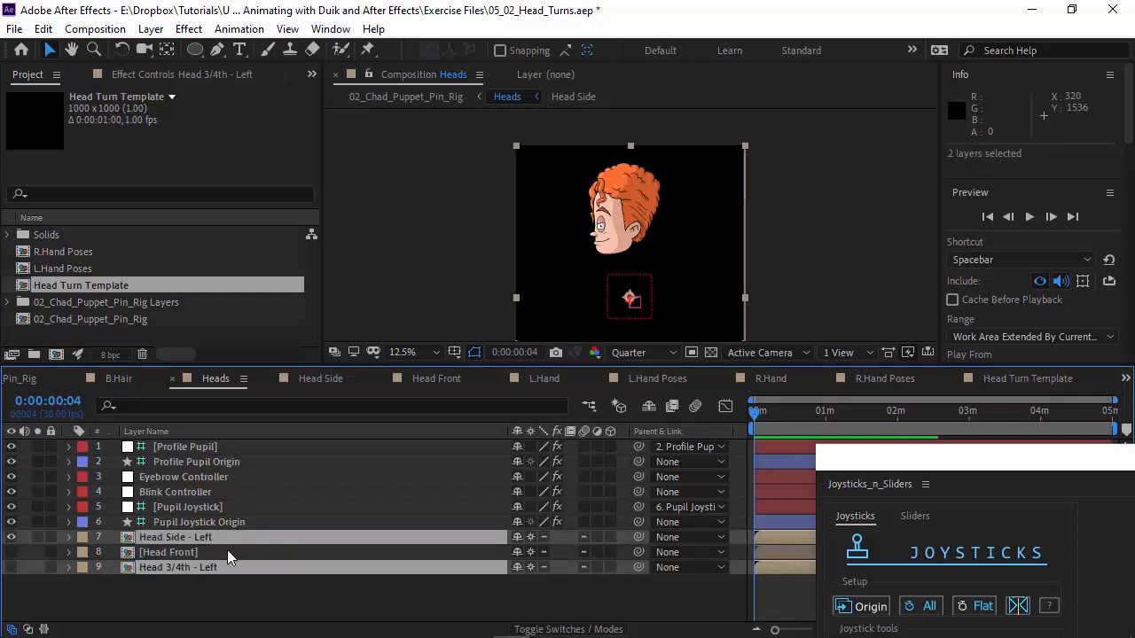
key(ctrl+d)
click(213, 497)
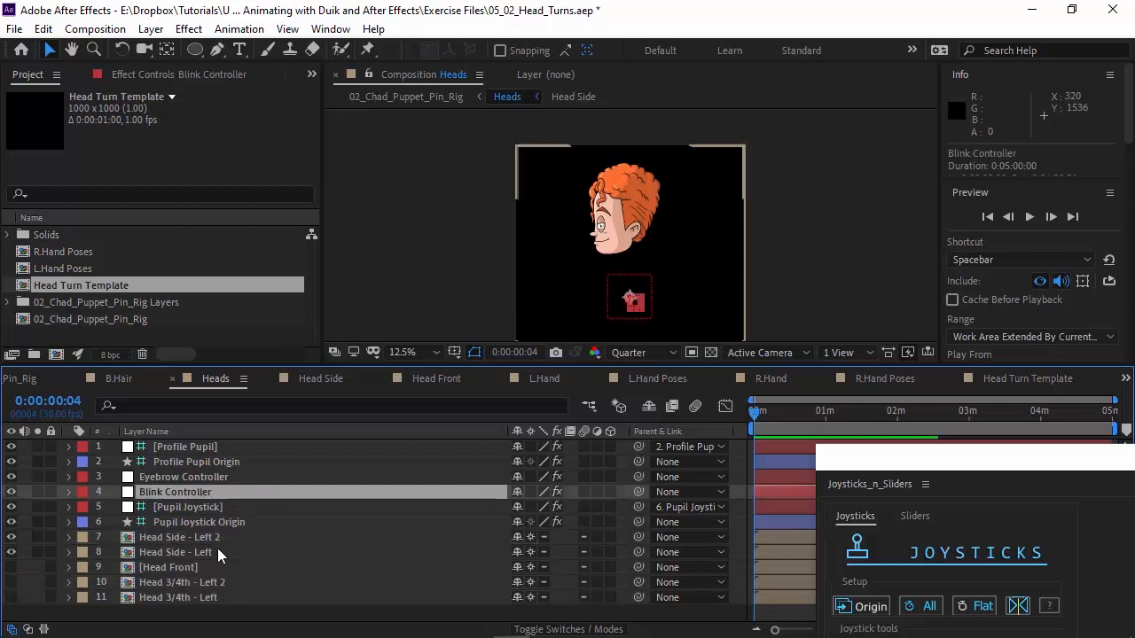
click(216, 537)
key(Return)
drag(233, 537, 197, 537)
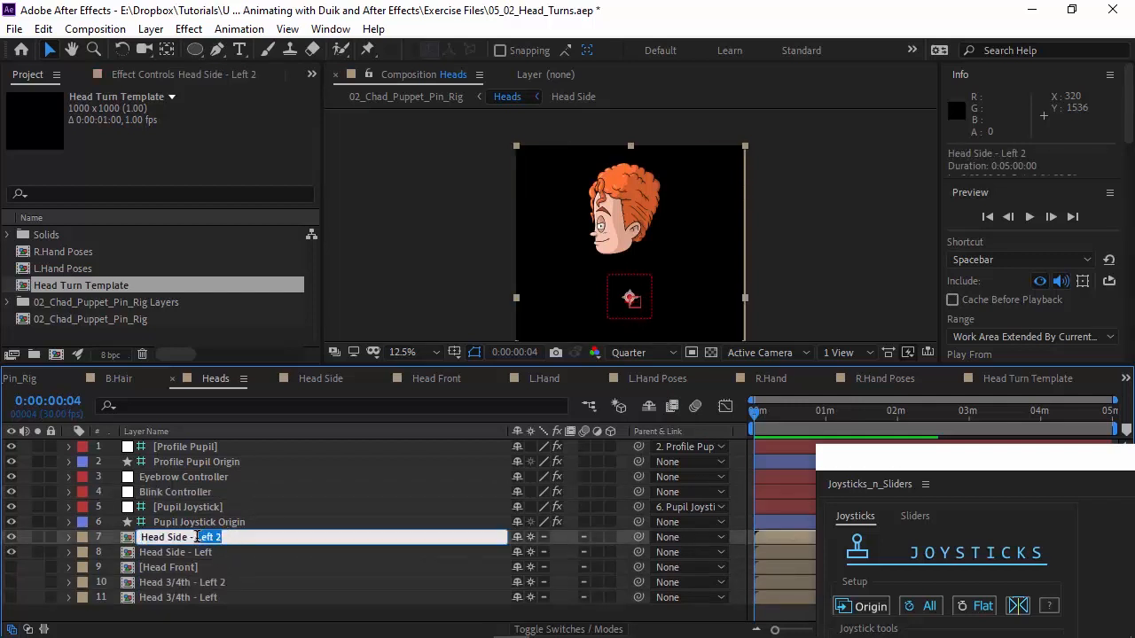
text(Right)
key(Return)
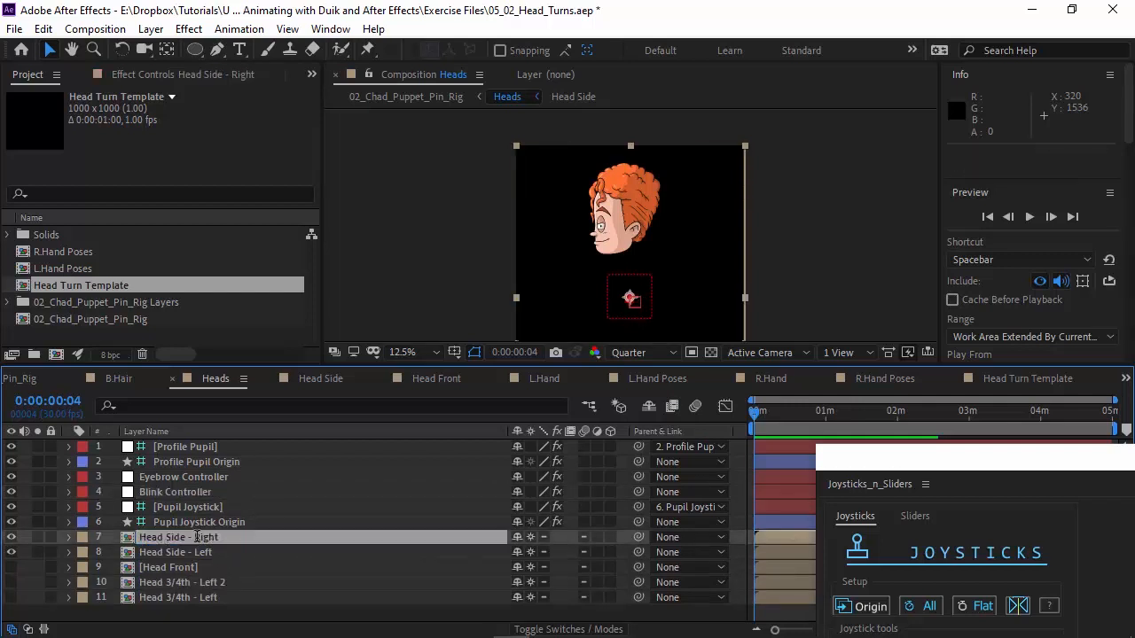
- Rename the duplicated three-quarter head layer as Head 3/4th - Right
click(218, 583)
key(Return)
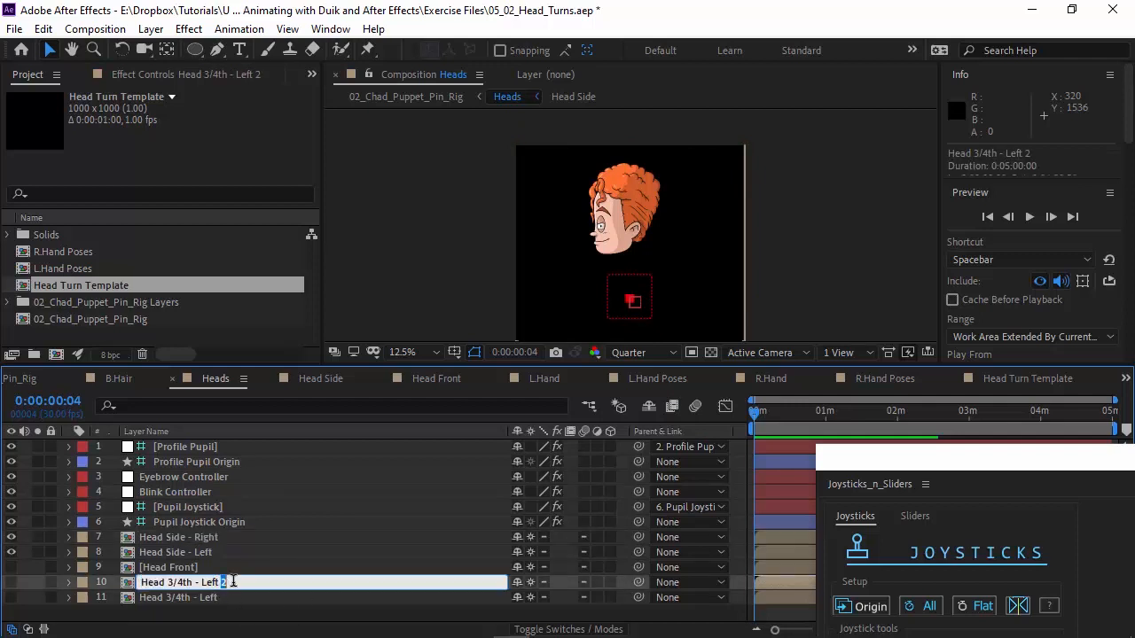
drag(228, 582, 204, 582)
text(Right)
key(Return)
- Flip Head Side - Right and Head 3/4th - Right horizontally, and make Head Front and both 3/4th head layers visible
click(203, 539)
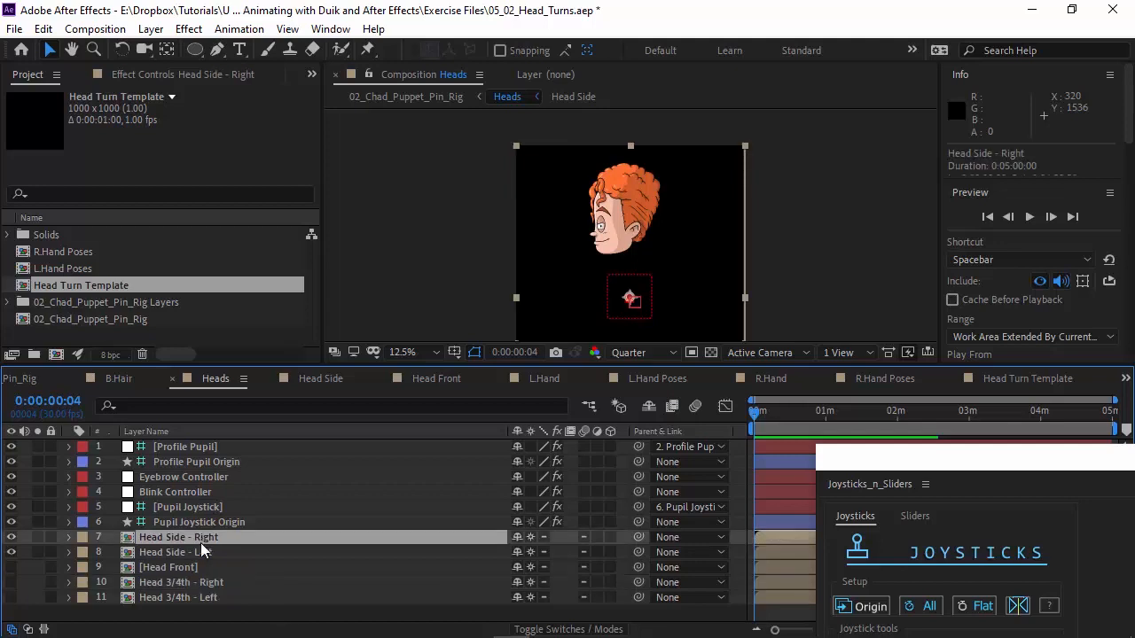
ctrl+click(190, 586)
click(151, 29)
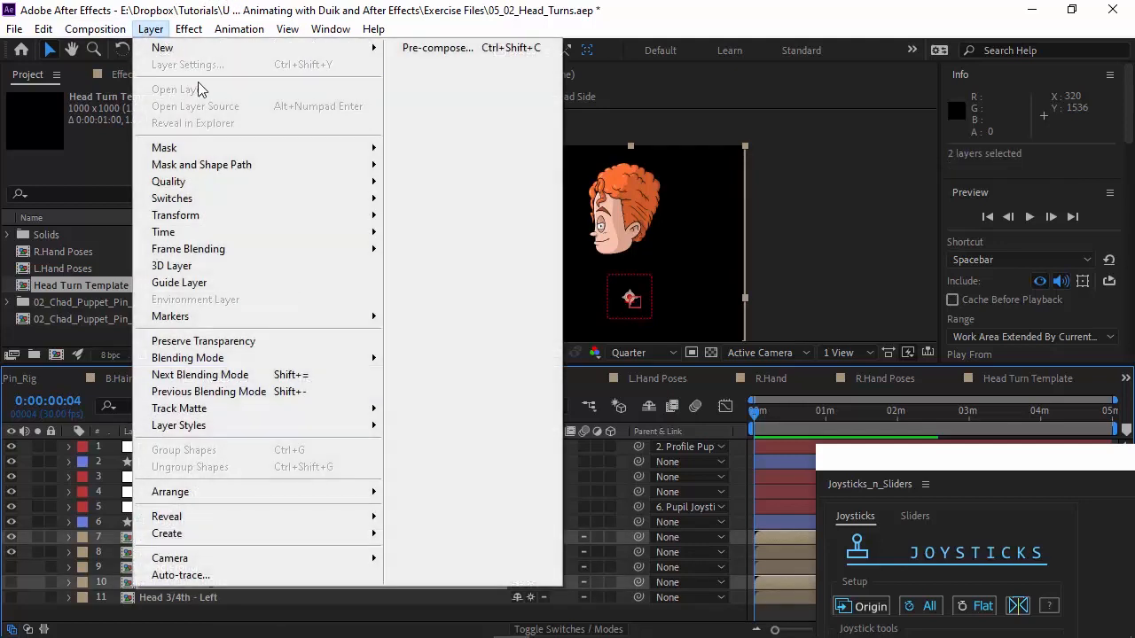
mouse_move(266, 216)
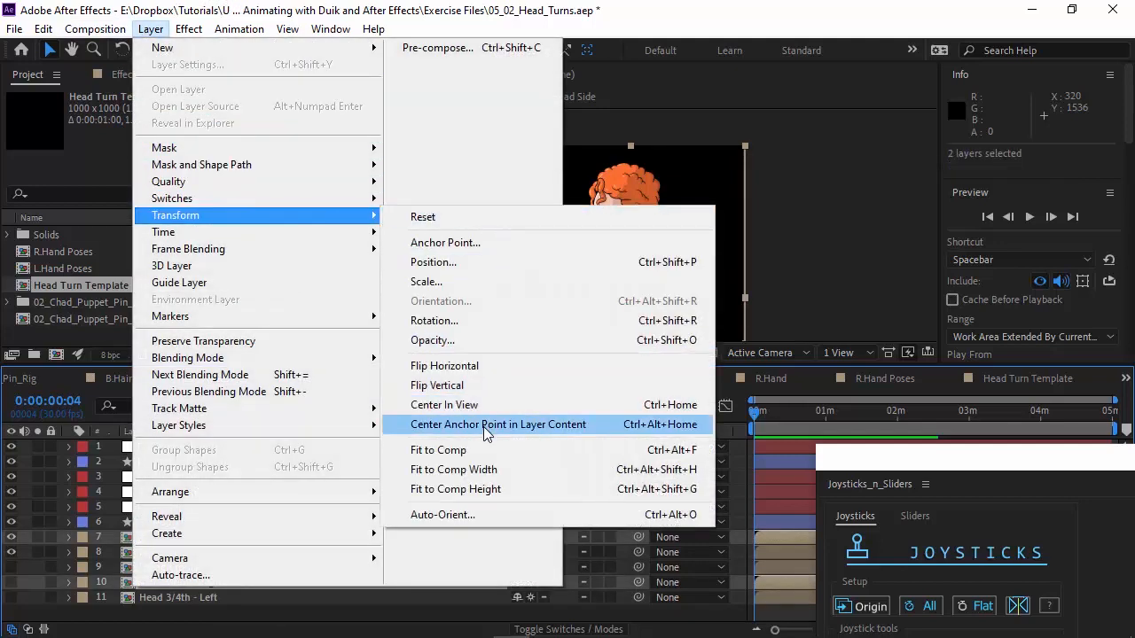
click(479, 368)
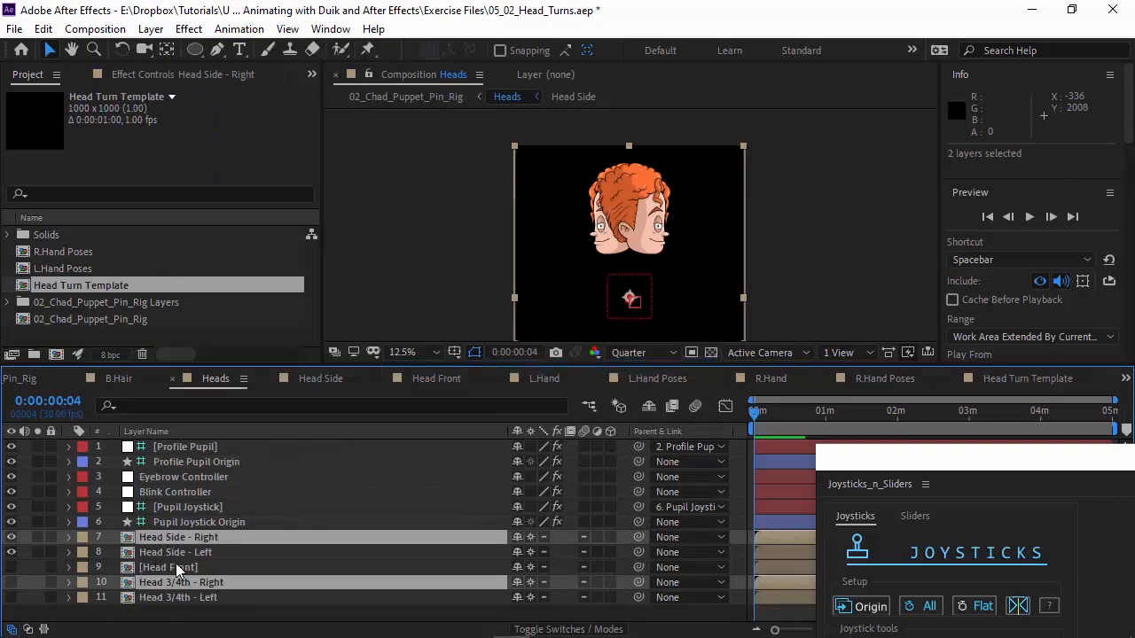
drag(11, 568, 11, 599)
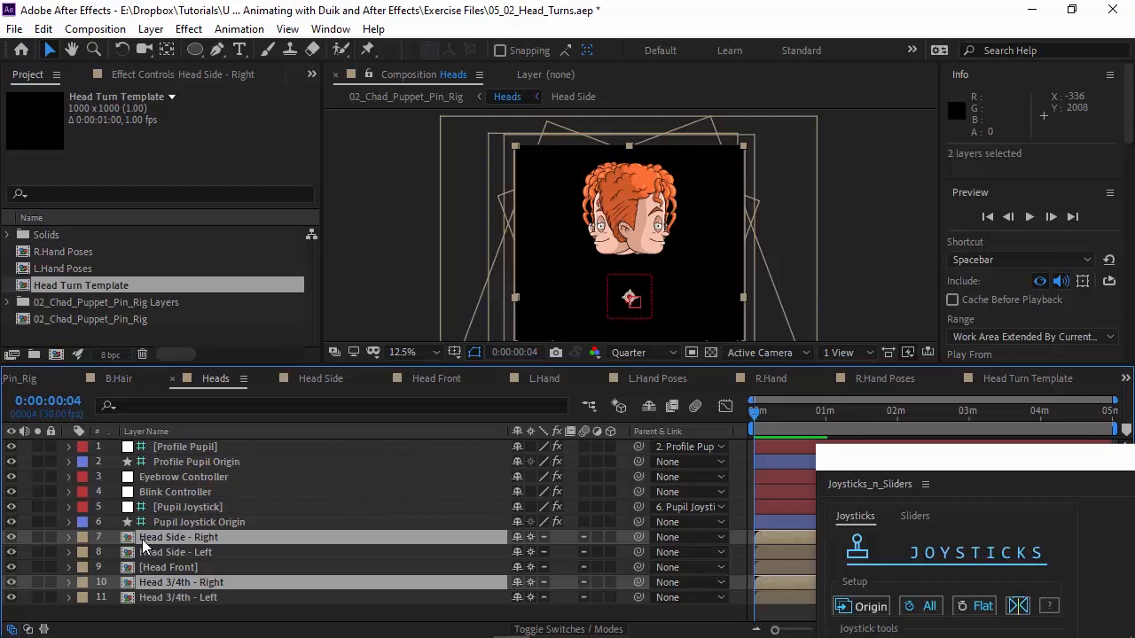
- Add a Position keyframe at frame 0 to all five head layers, from Head Side - Right to Head 3/4th - Left
click(173, 525)
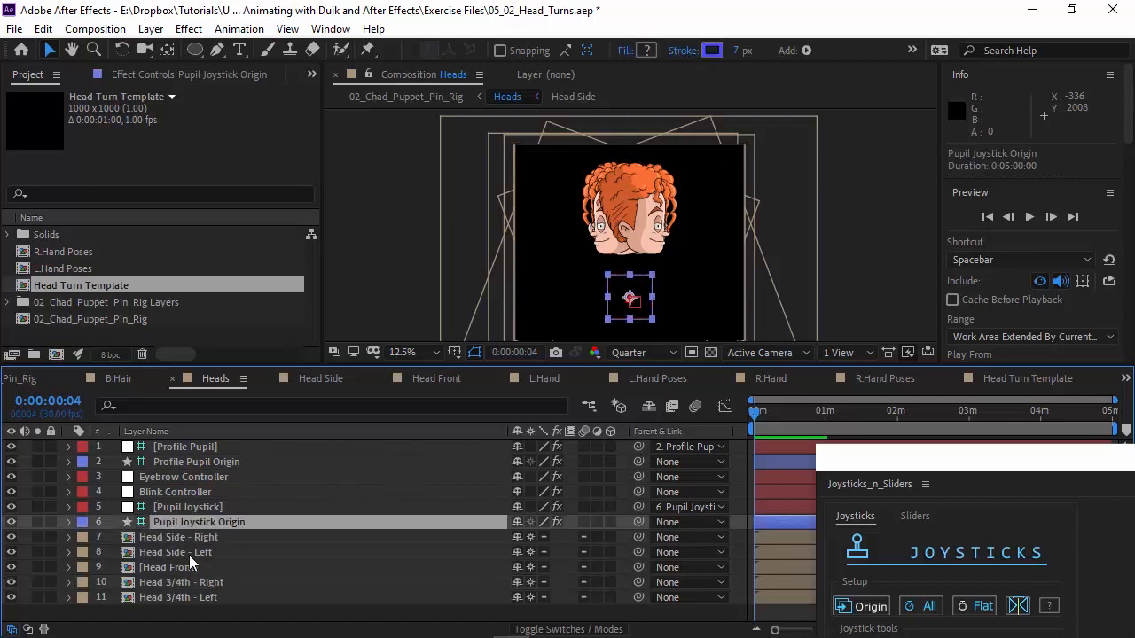
click(180, 541)
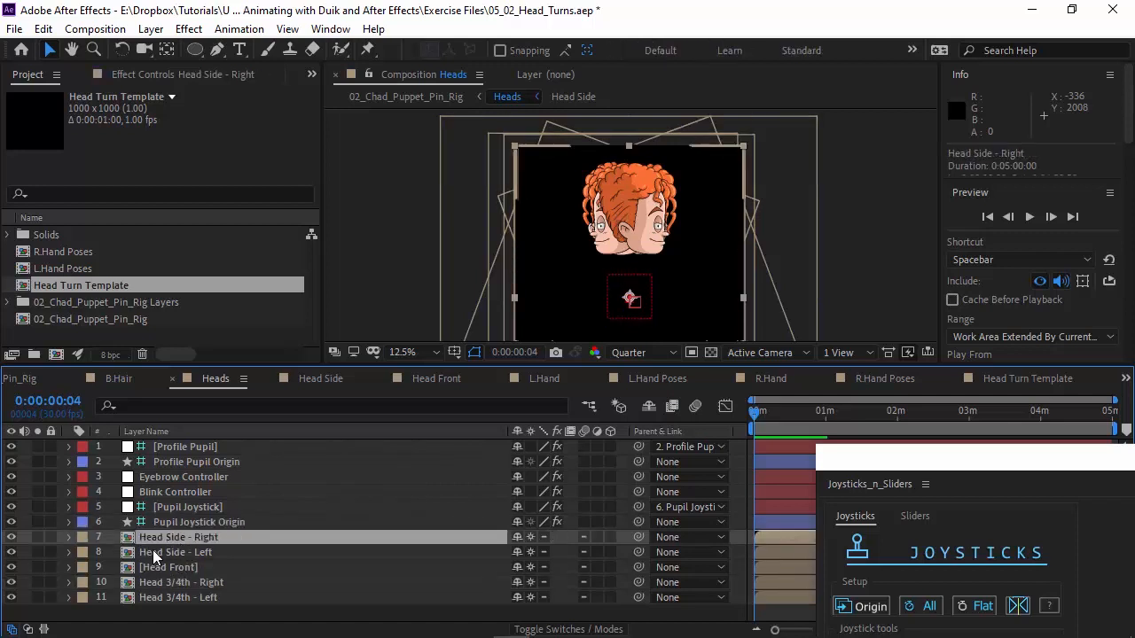
drag(949, 458, 900, 141)
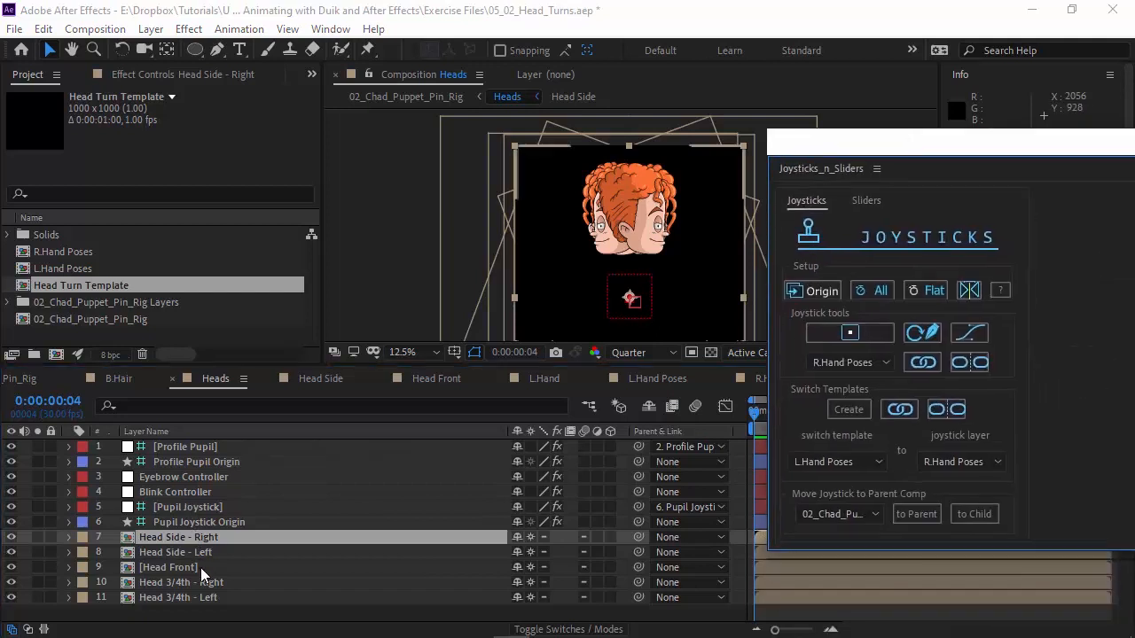
shift+click(182, 599)
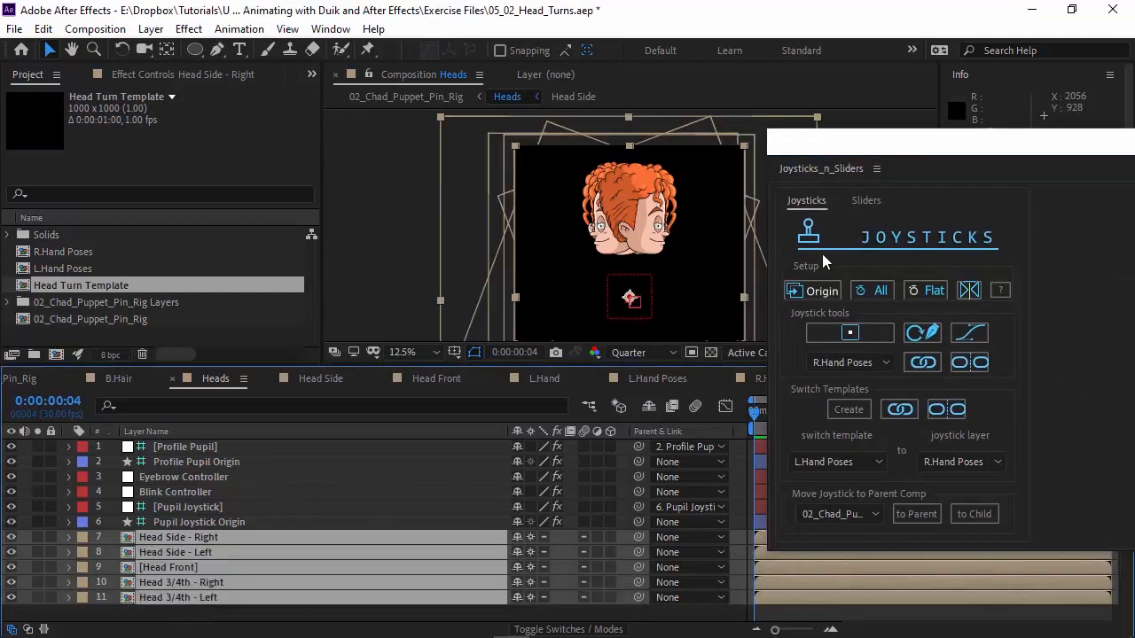
drag(823, 156, 941, 533)
drag(777, 629, 817, 632)
key(p)
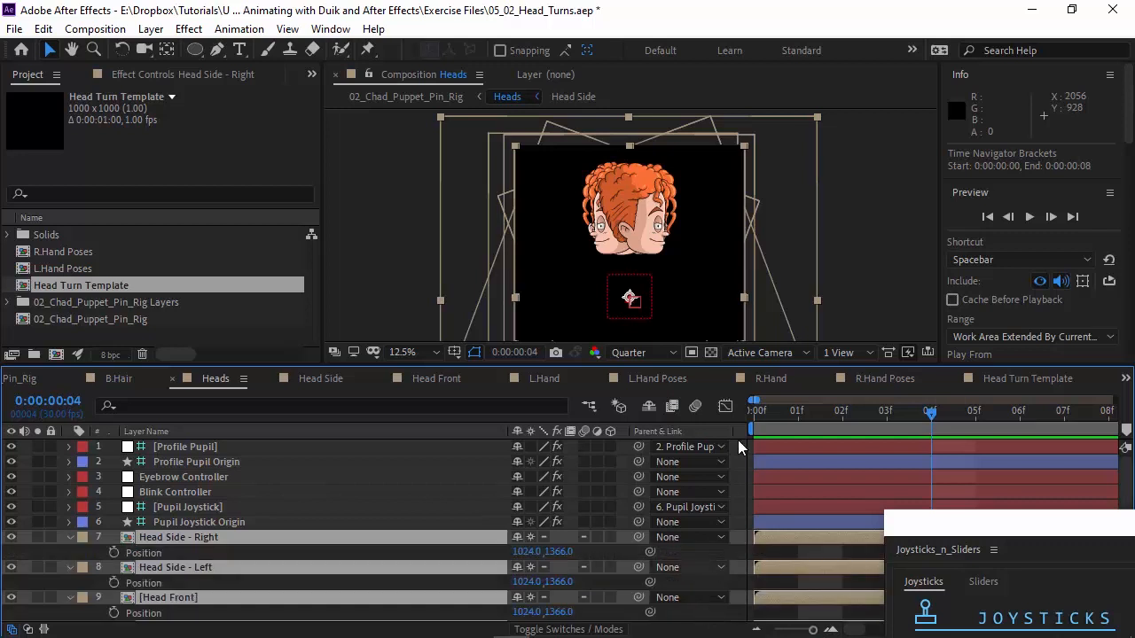
key(Home)
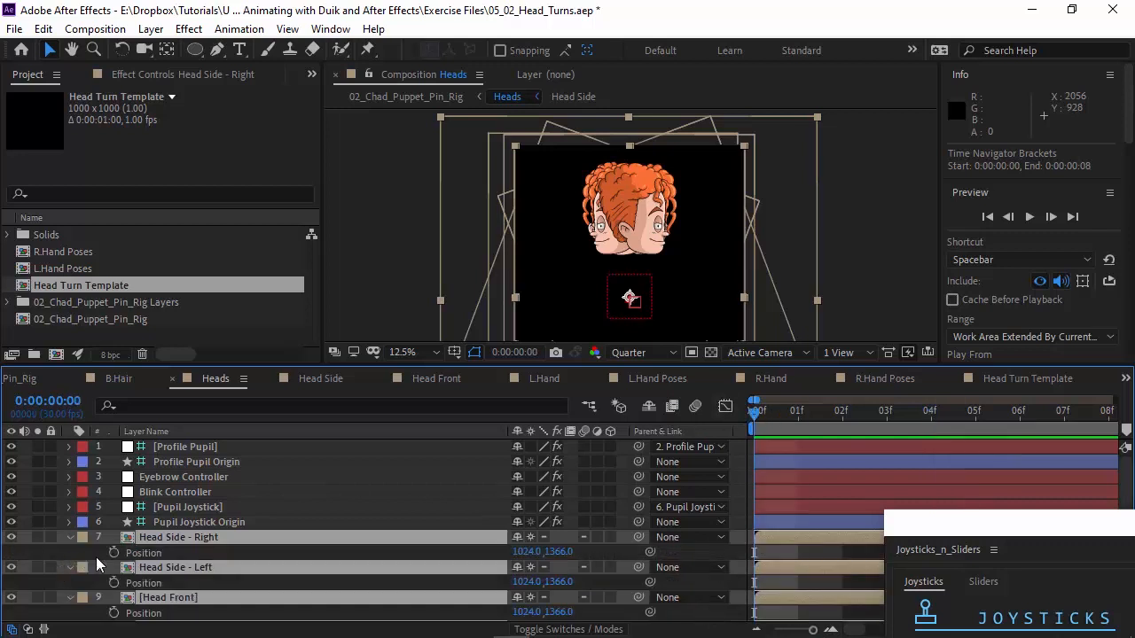
click(114, 550)
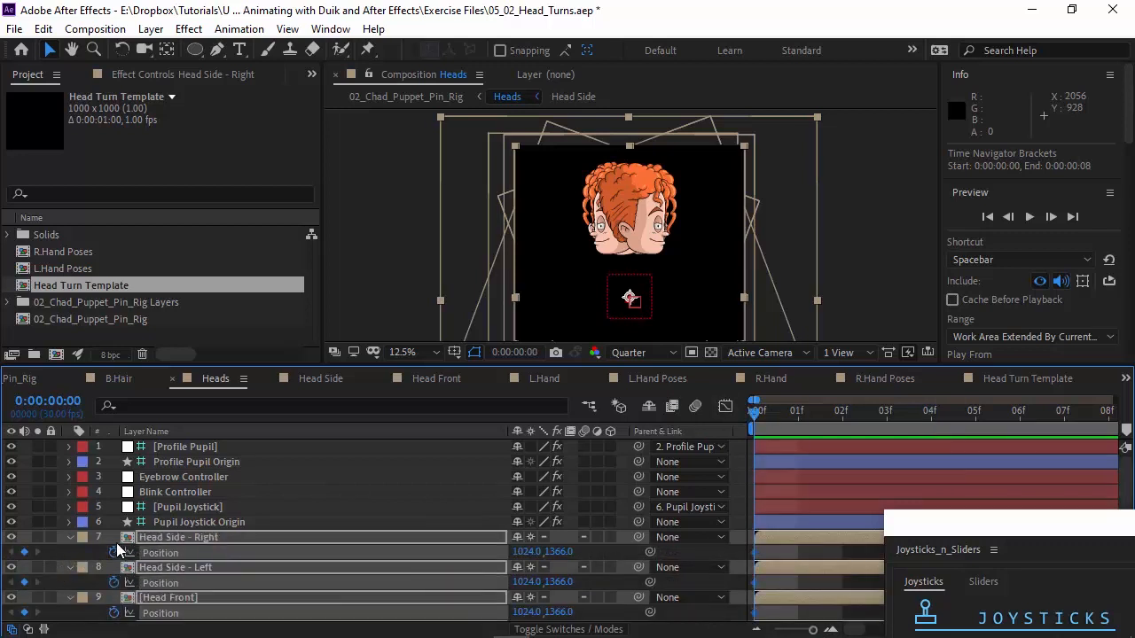
- Add further Position keyframes to the five head layers at frames 1, 2, 3 and 4
key(Page_Down)
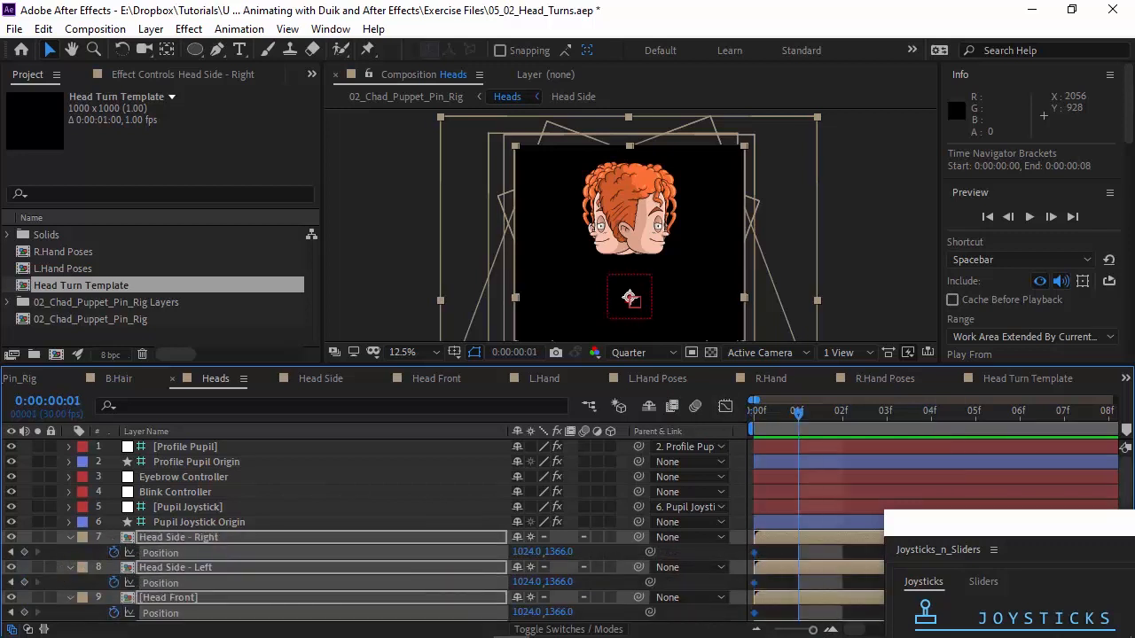
click(24, 551)
key(Page_Down)
click(24, 551)
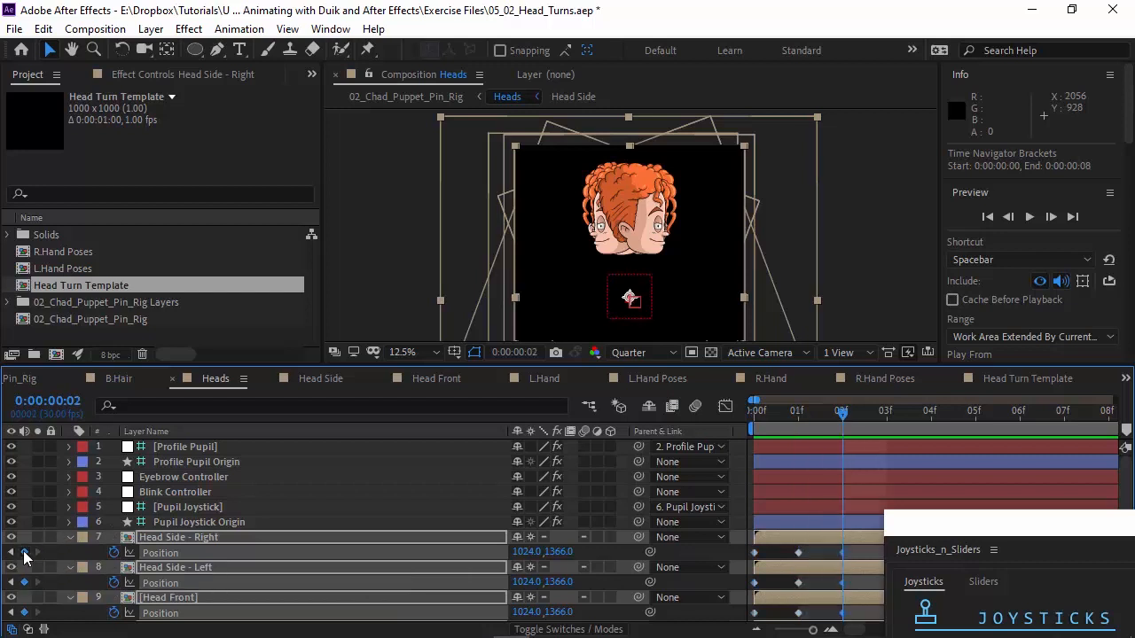
key(Page_Down)
key(Page_Down)
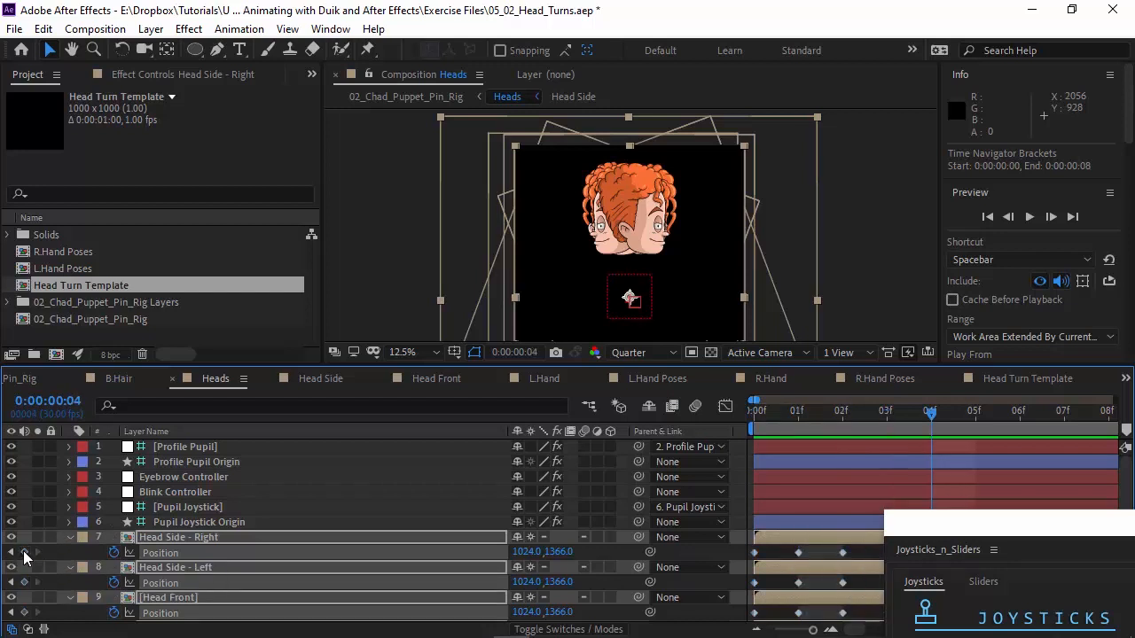
click(24, 551)
- Select all Position keyframes of the five head layers and create a new joystick from them named Head Turn Joystick
drag(949, 530, 1069, 538)
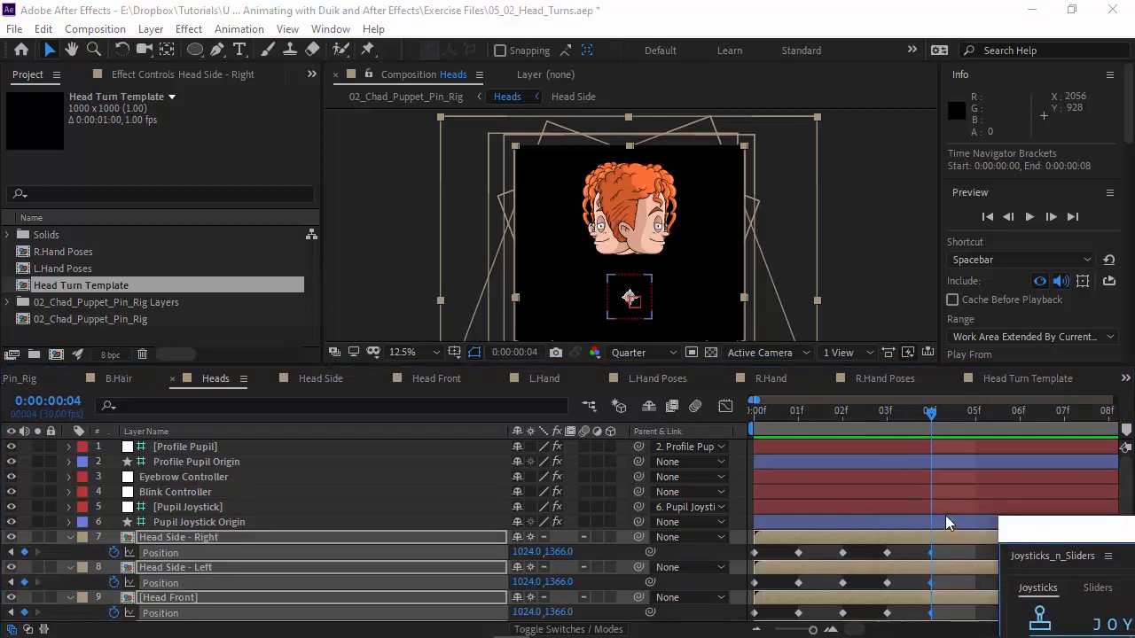
scroll(945, 516, down, 3)
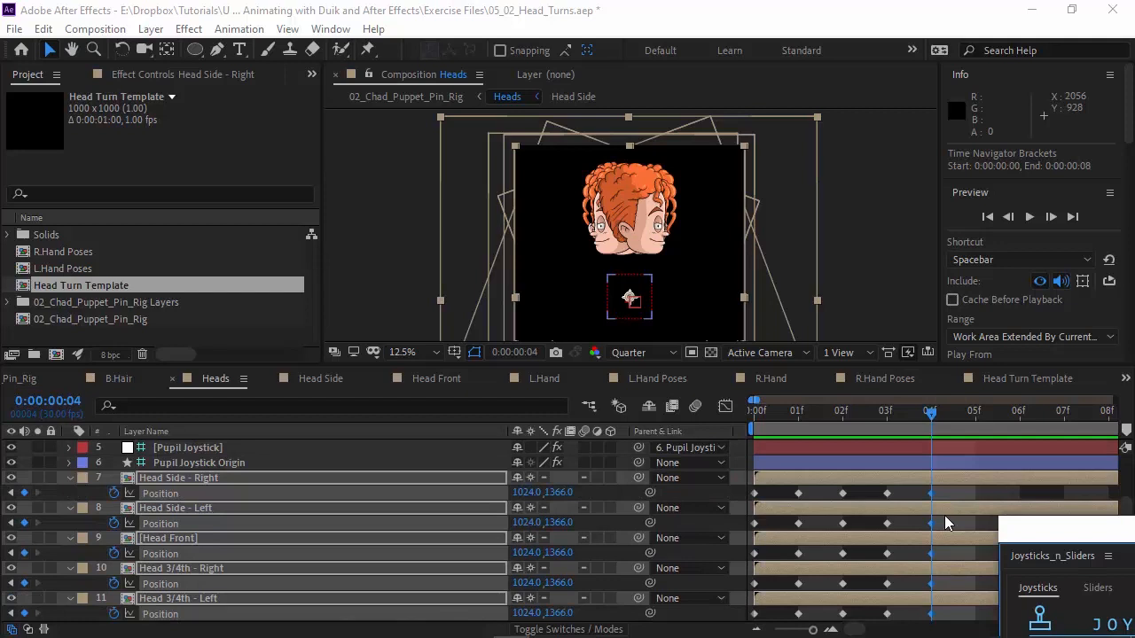
drag(950, 610, 749, 492)
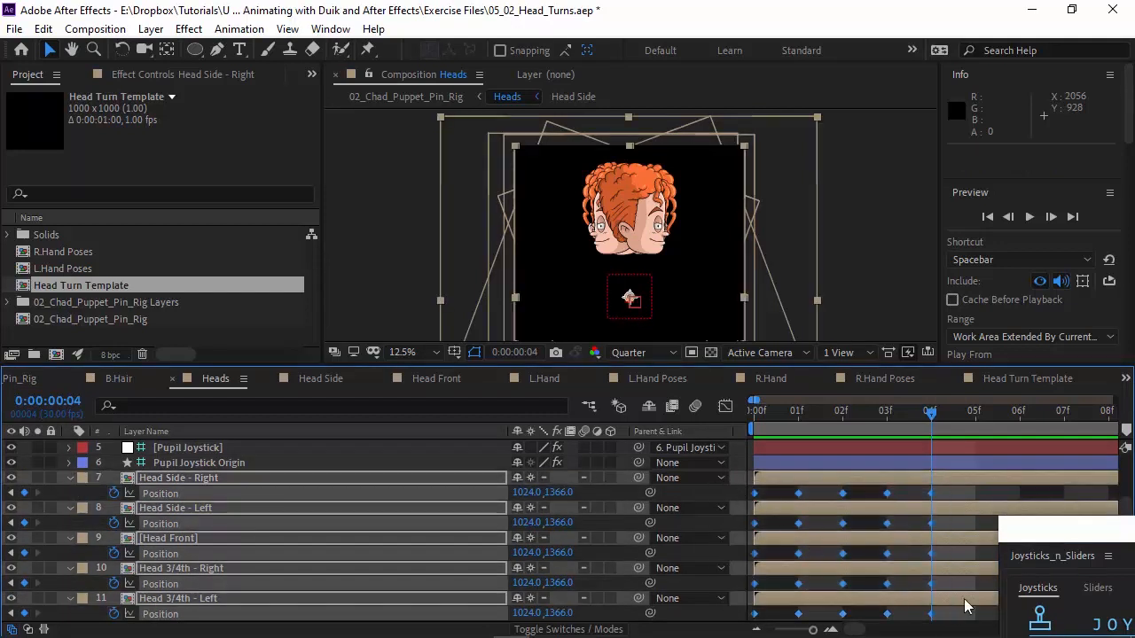
drag(955, 537, 735, 157)
click(791, 343)
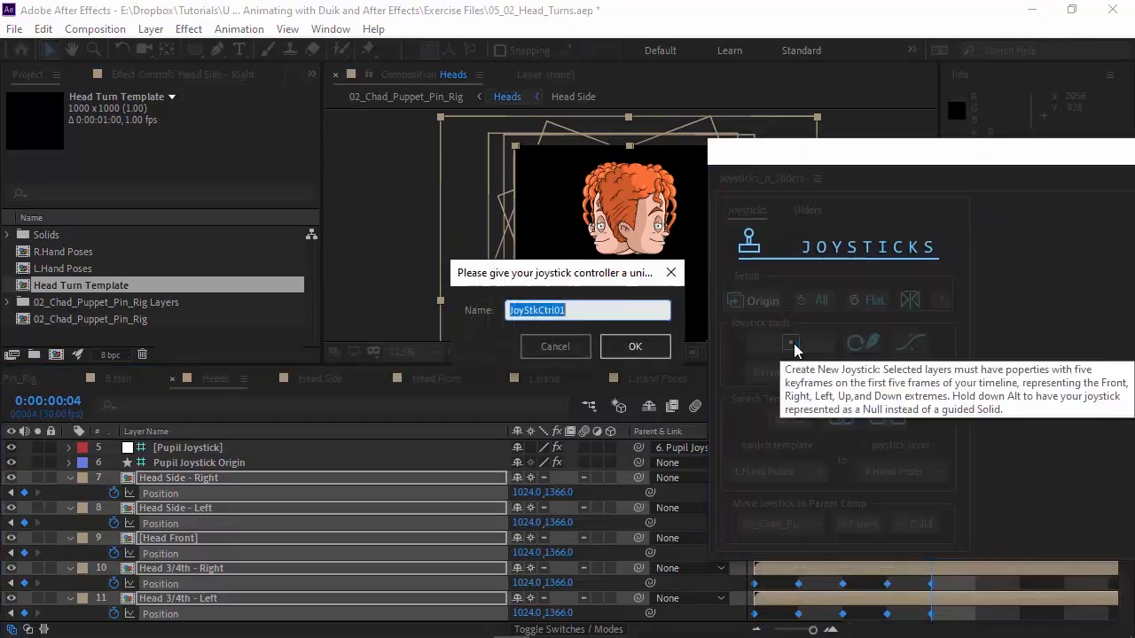
text(Head Tur)
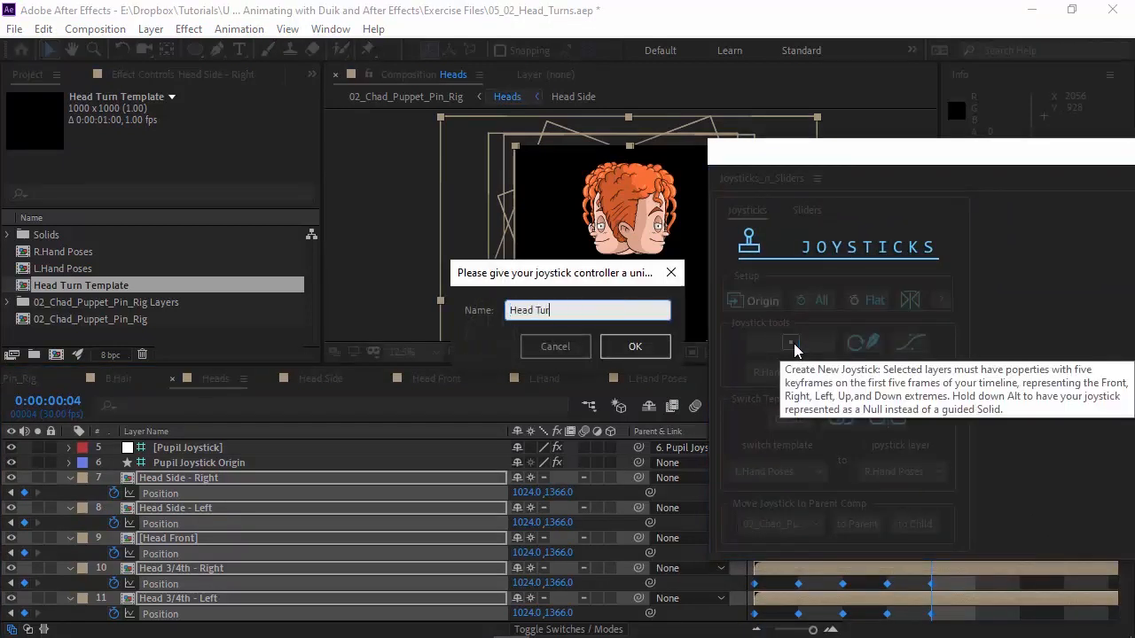
text(n Joystick)
key(Return)
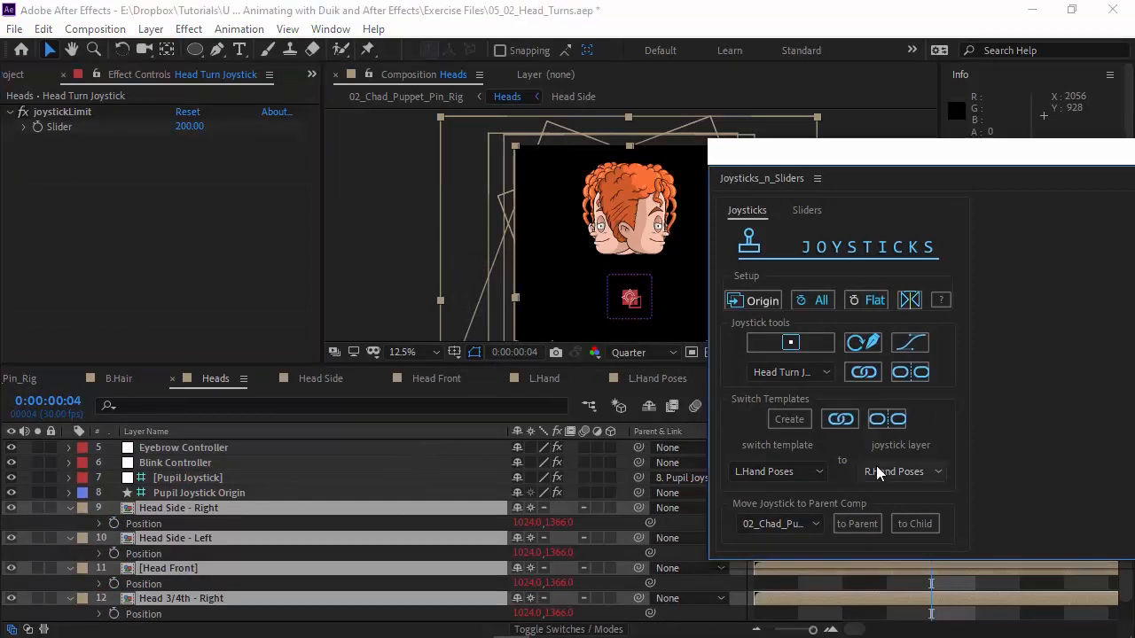
- Link the Head Turn Template switch template to the Head Turn Joystick layer in Joysticks_n_Sliders
click(801, 464)
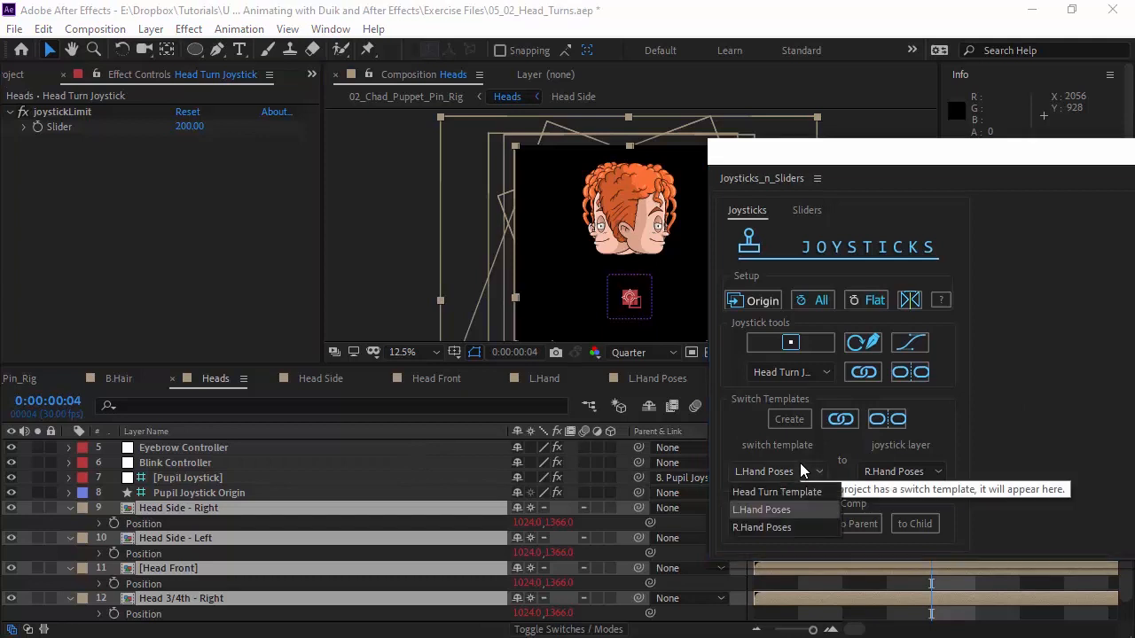
click(760, 493)
click(926, 475)
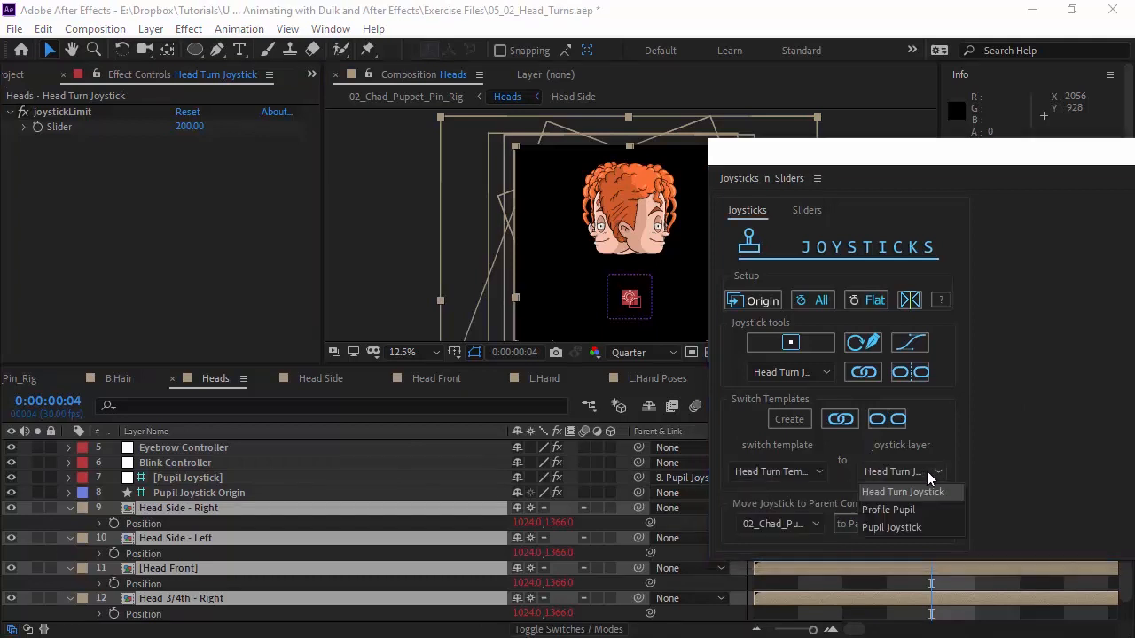
click(904, 494)
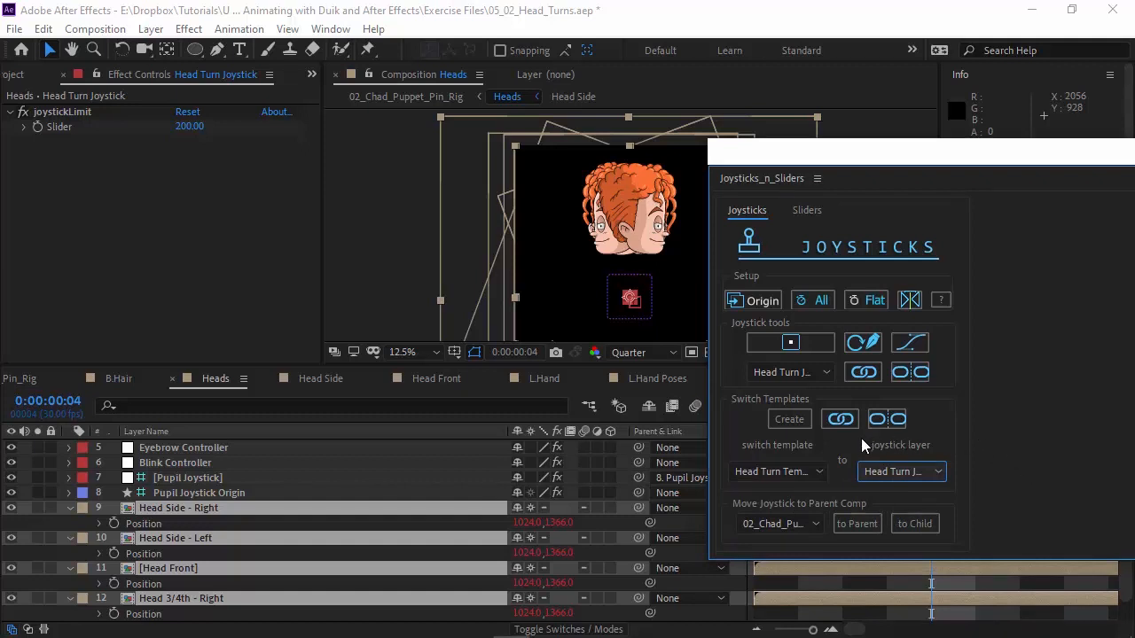
click(841, 421)
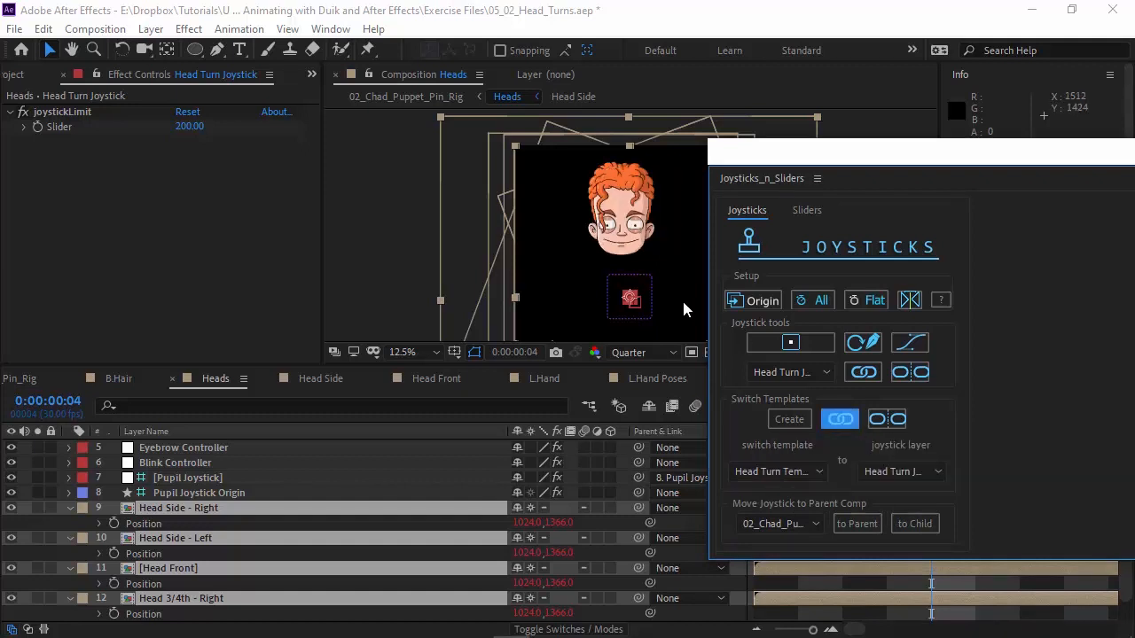
click(856, 117)
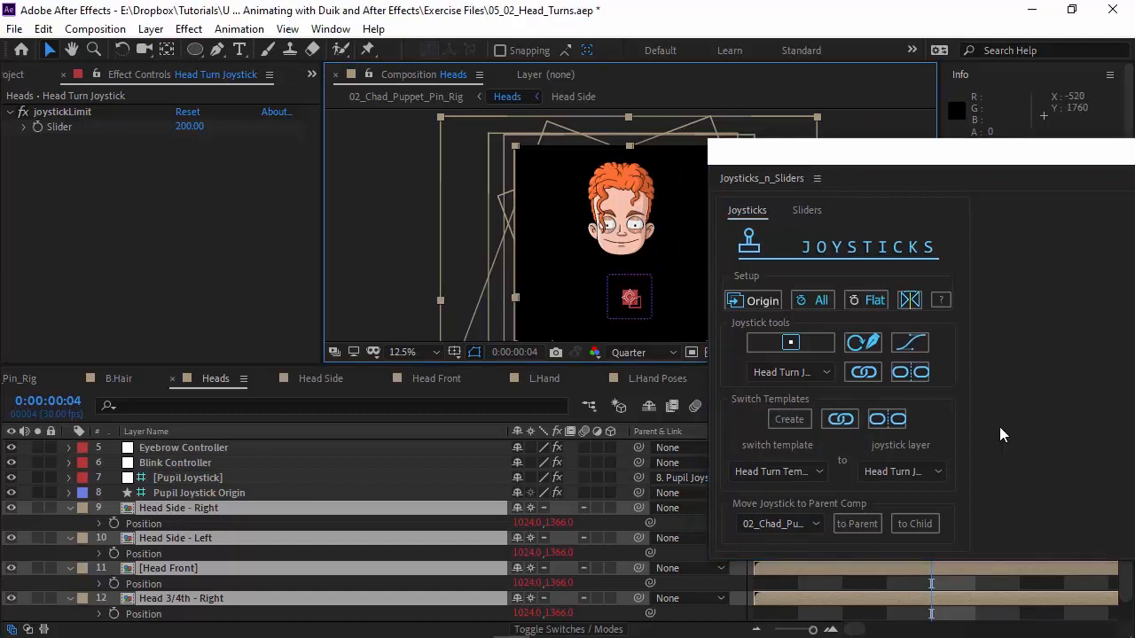
- Move the Head Turn Joystick from the Heads composition to its parent composition, 02_Chad_Puppet_Pin_Rig
scroll(200, 460, up, 3)
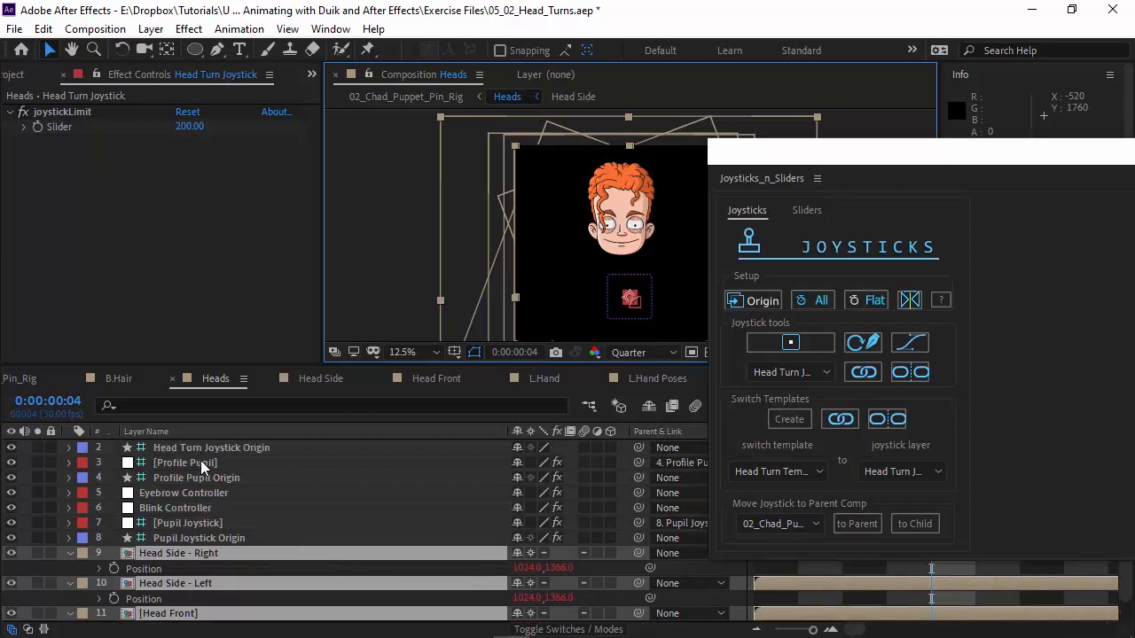
click(203, 448)
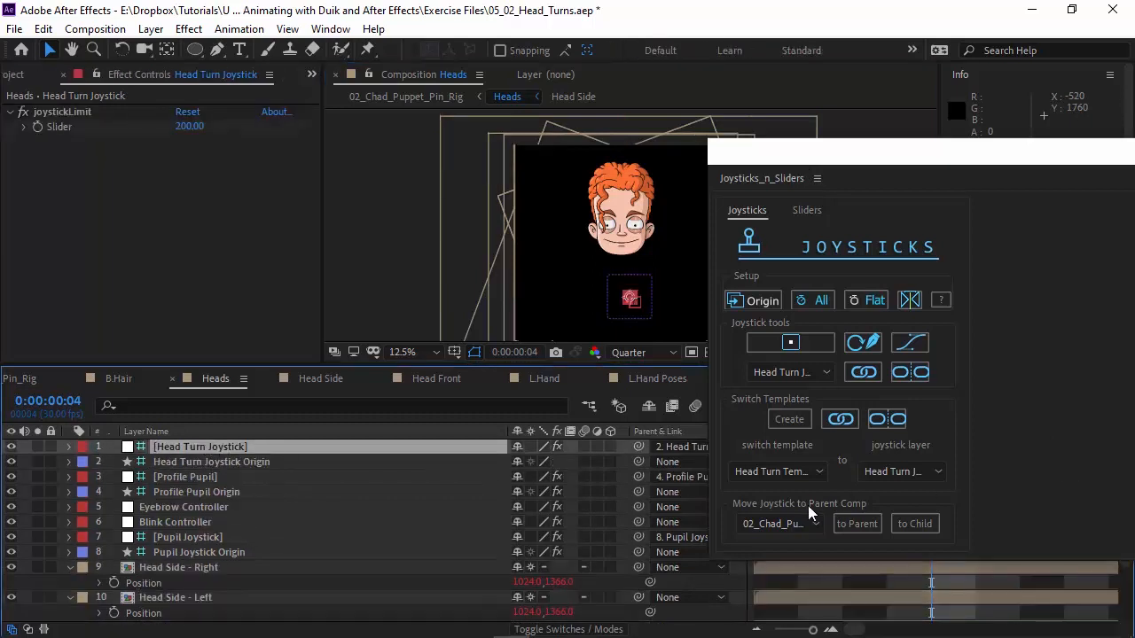
click(867, 526)
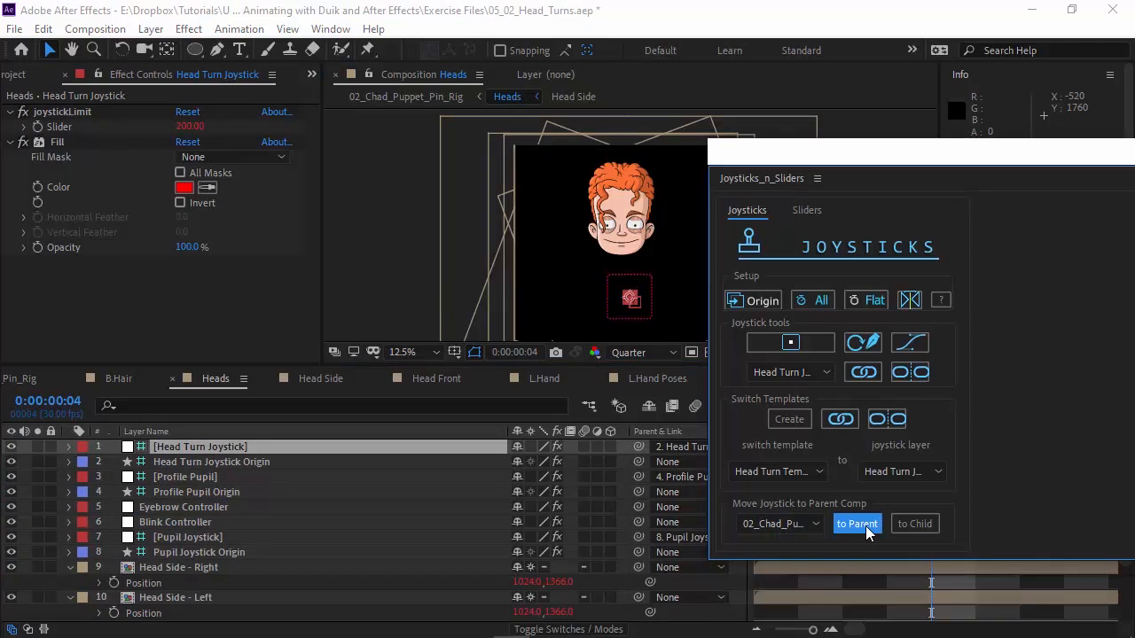
- In 02_Chad_Puppet_Pin_Rig, set the Head Turn Joystick Origin layer's Position to 810, 1826, beside the puppet's head
click(32, 378)
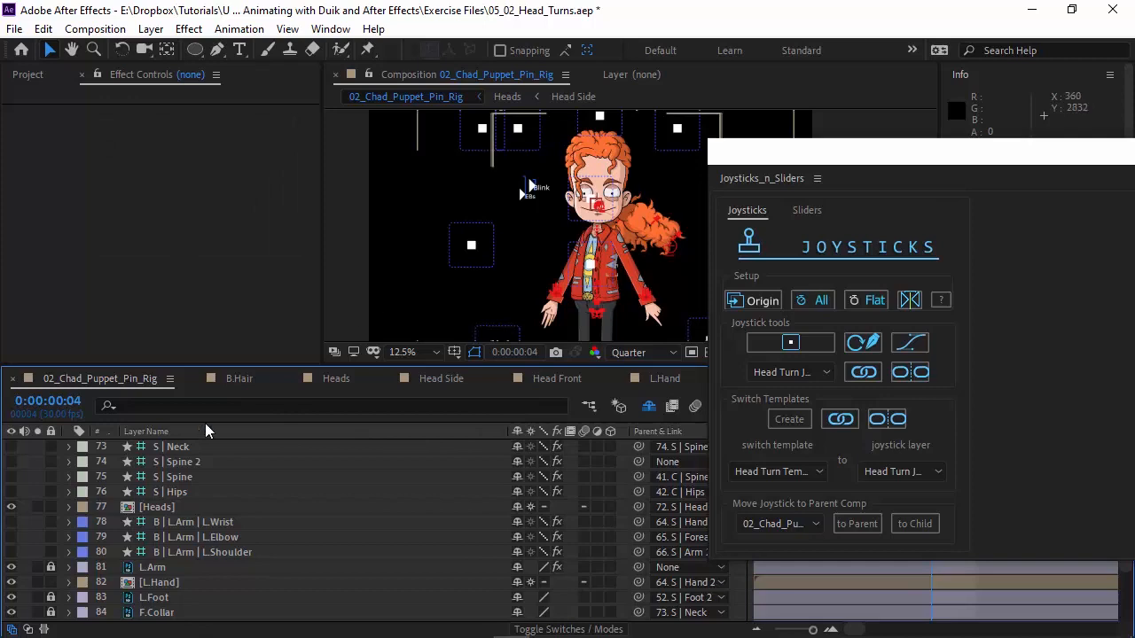
scroll(200, 507, up, 10)
scroll(199, 506, up, 12)
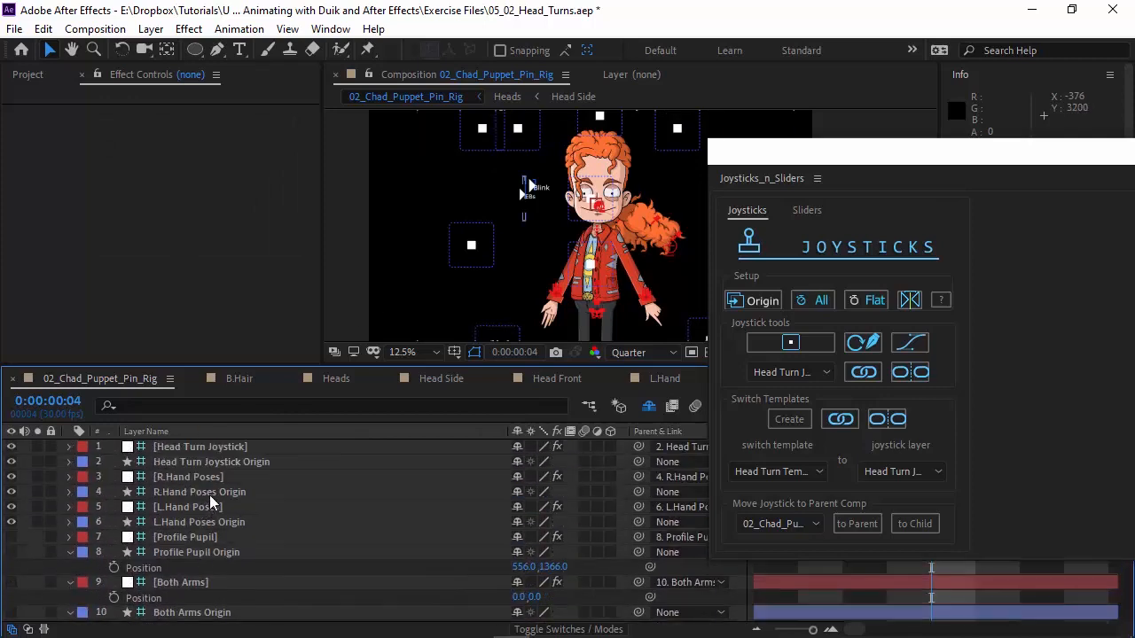
click(229, 461)
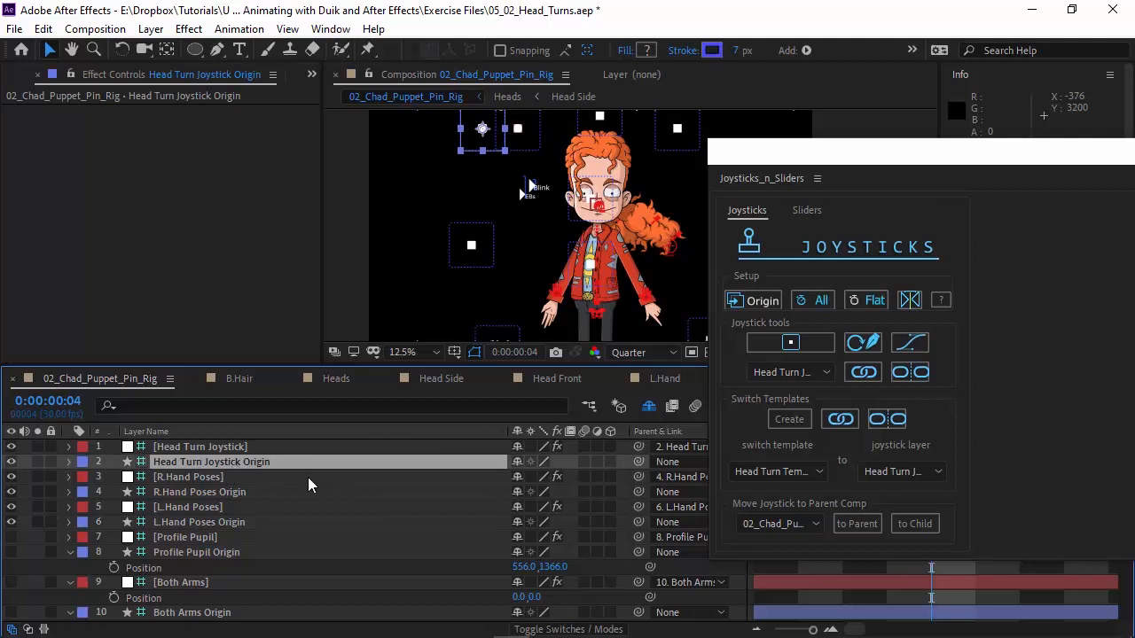
key(p)
drag(523, 477, 314, 468)
drag(554, 477, 593, 492)
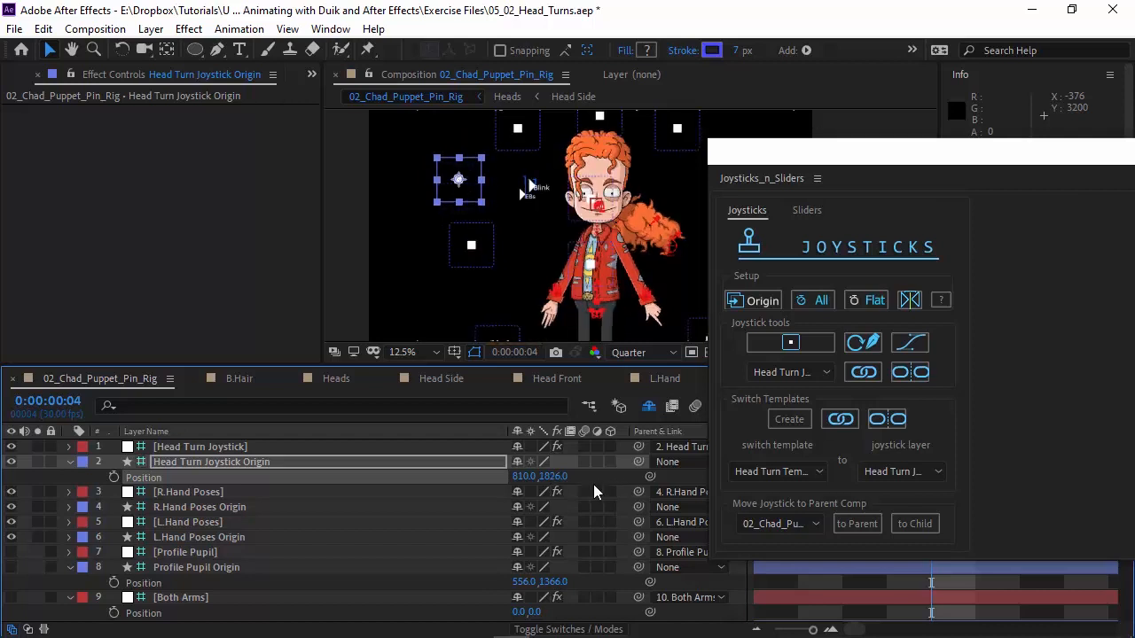
- Swing the Head Turn Joystick fully right and shift Head Side - Right in the Heads composition to Position 864, 1366
click(228, 446)
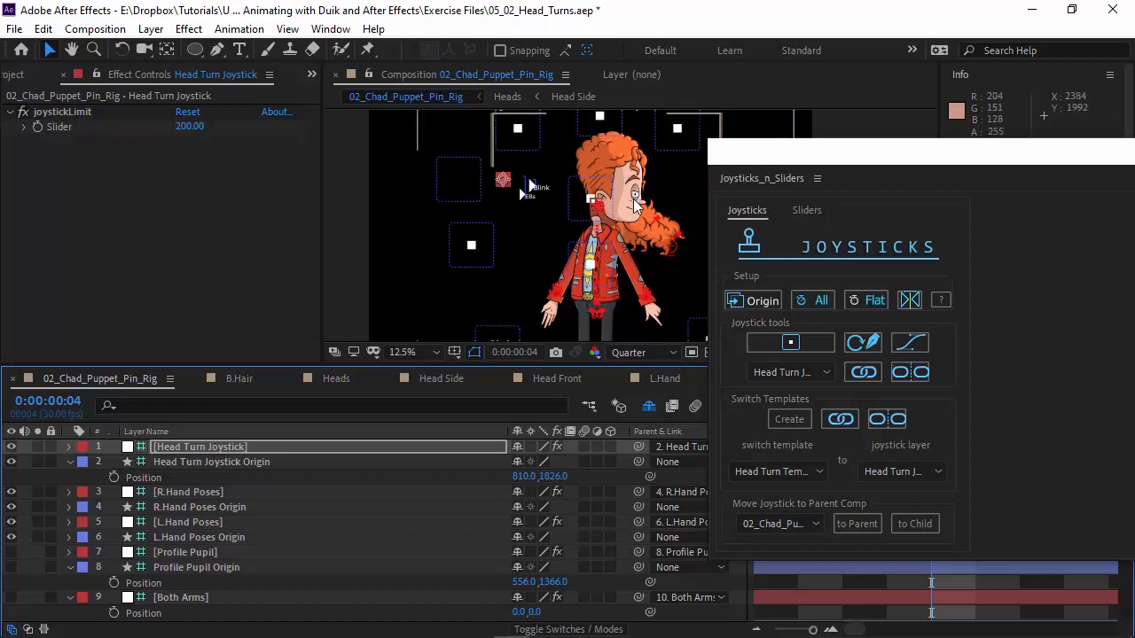
click(335, 380)
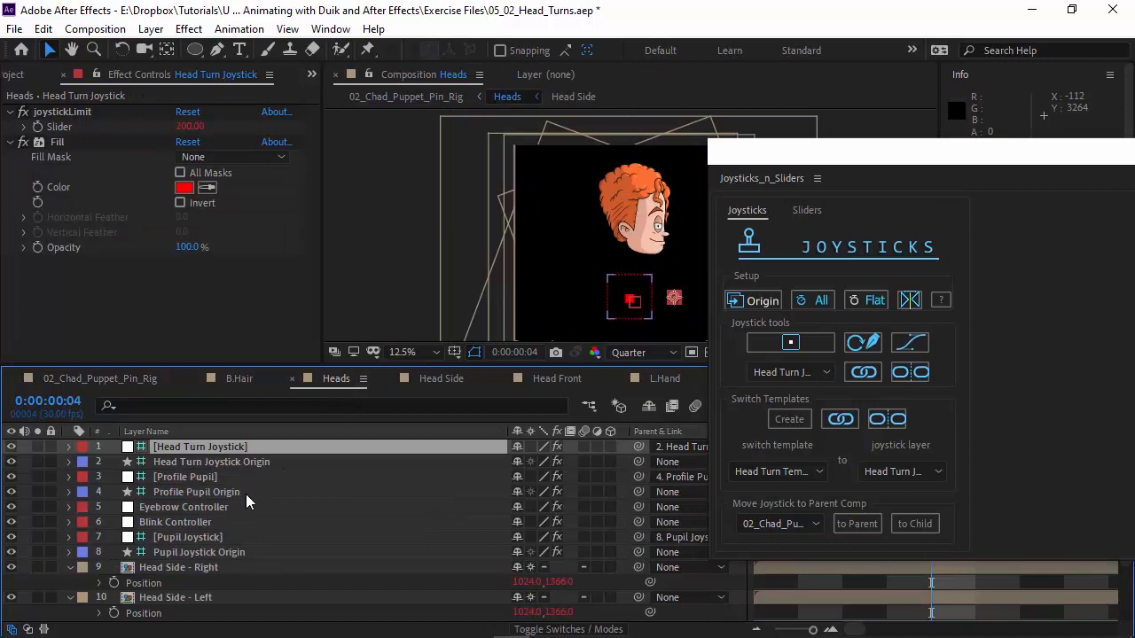
scroll(246, 494, down, 2)
click(211, 479)
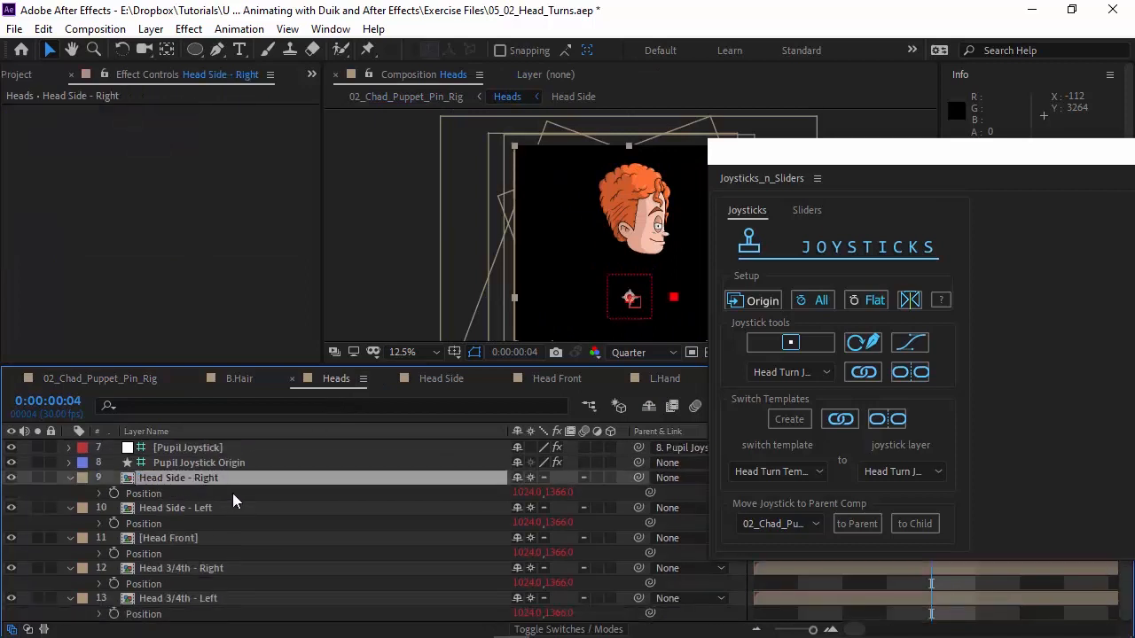
key(shift+Left)
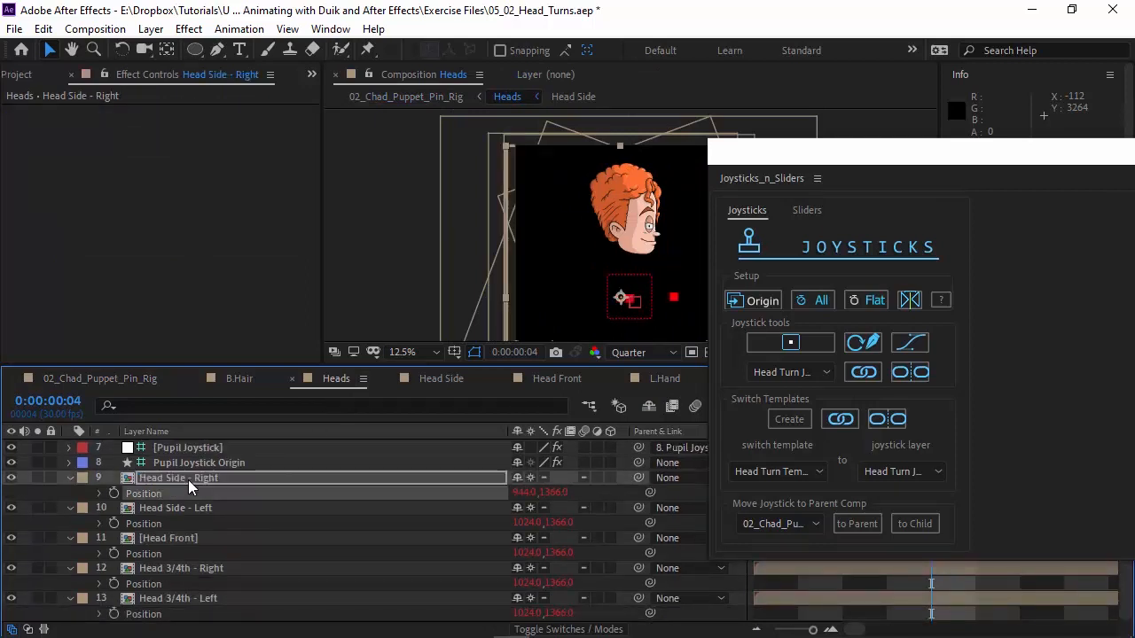
key(shift+Left)
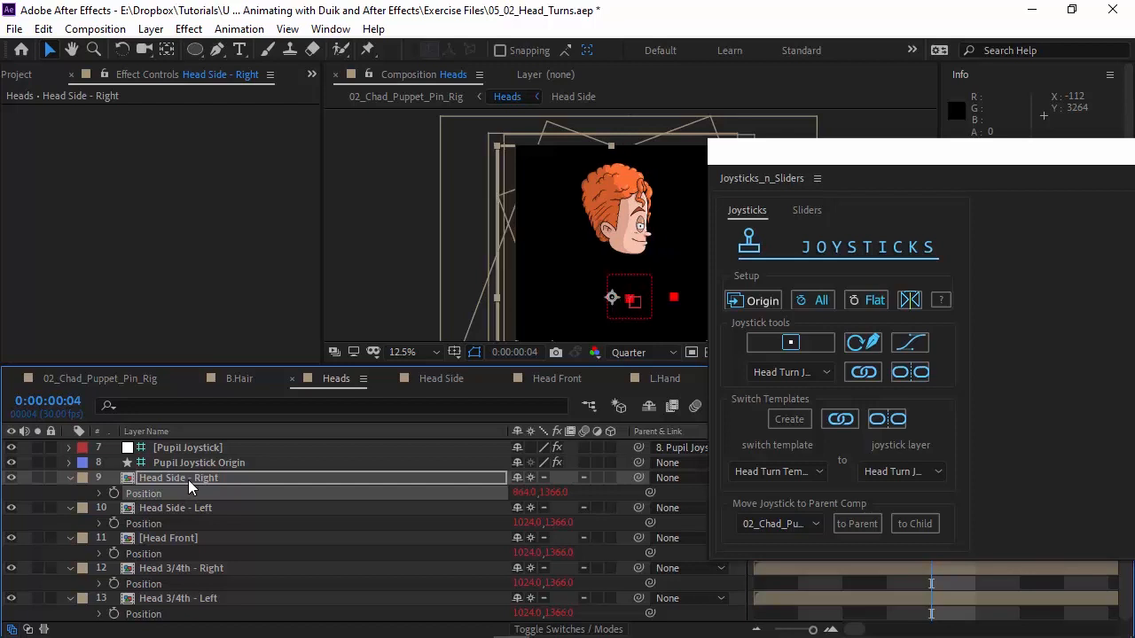
- Bring the Head Turn Joystick to the right 3/4 pose and shift Head 3/4th - Right in Heads to Position 944, 1366
click(136, 377)
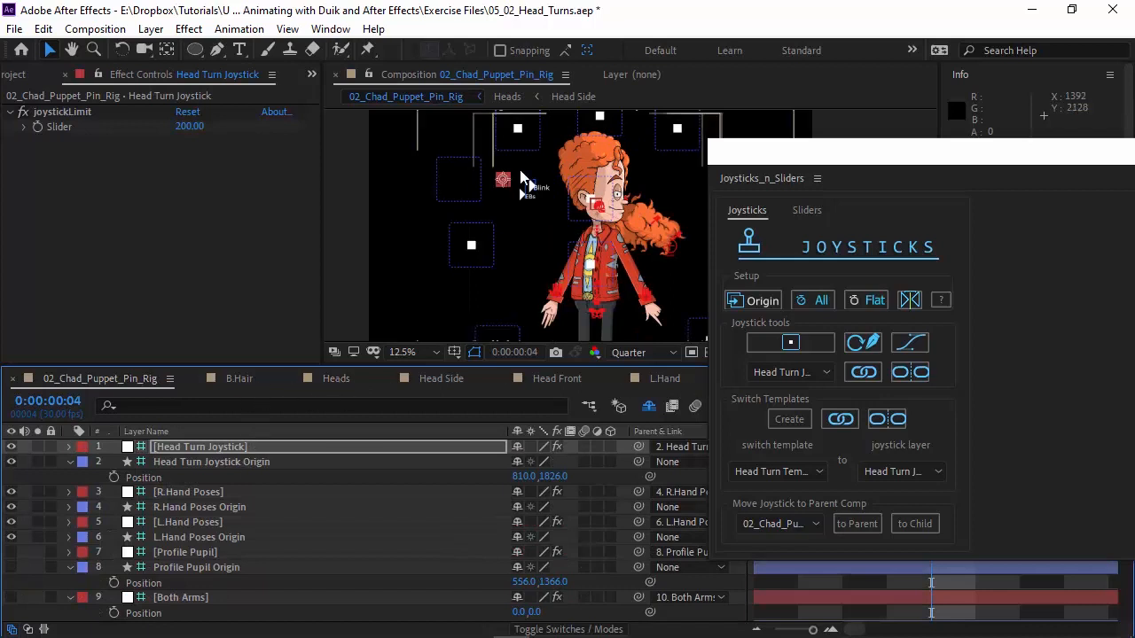
key(shift+Left)
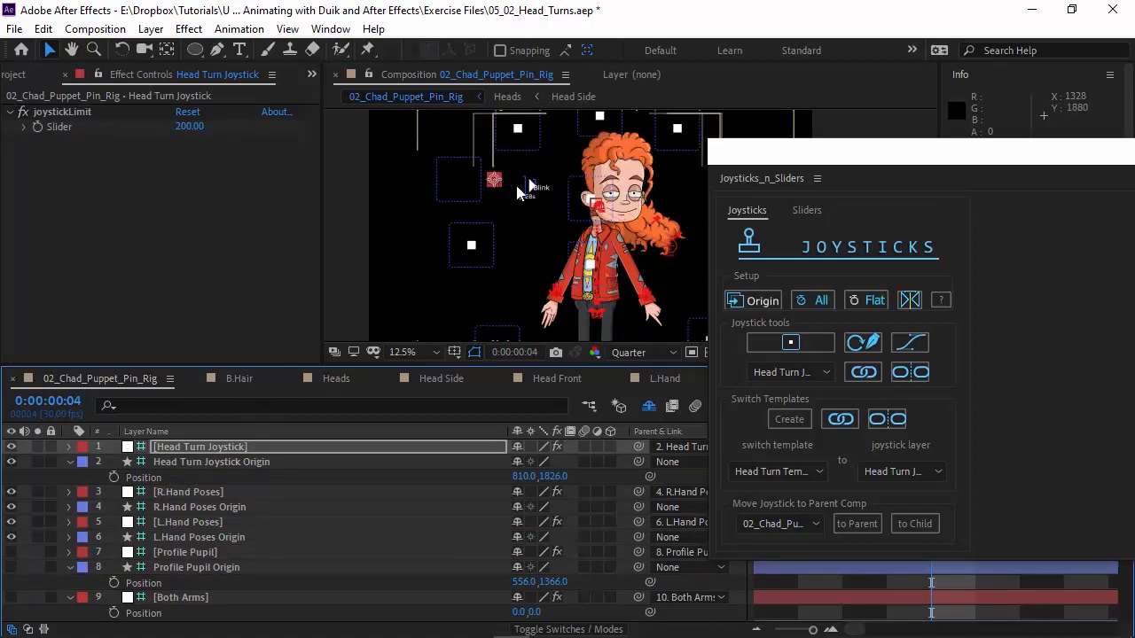
click(336, 378)
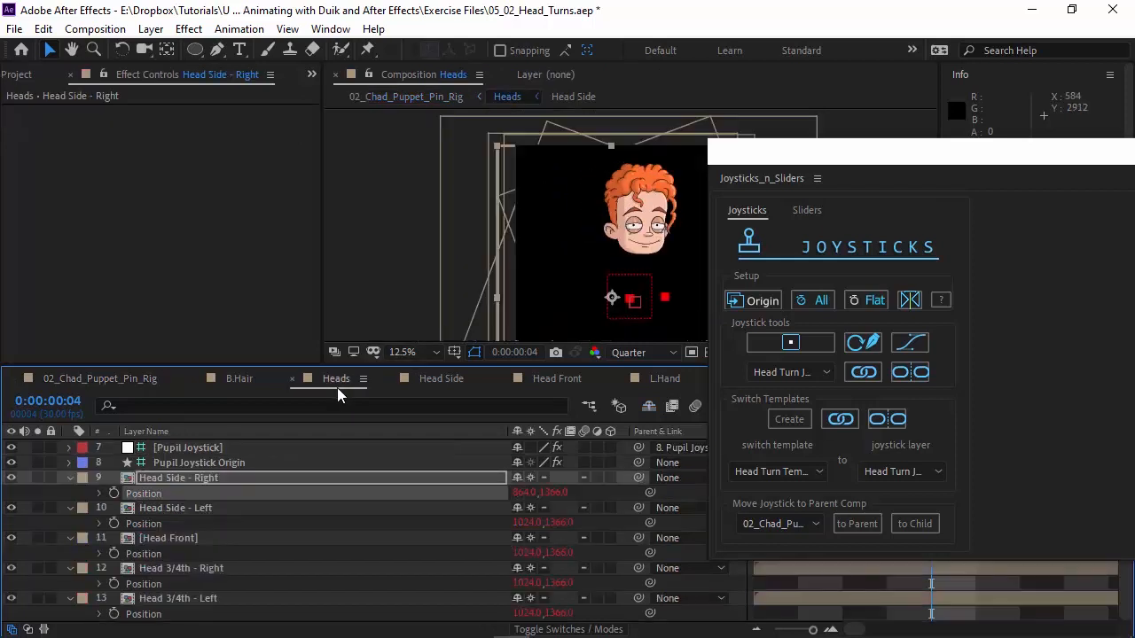
click(206, 475)
click(188, 569)
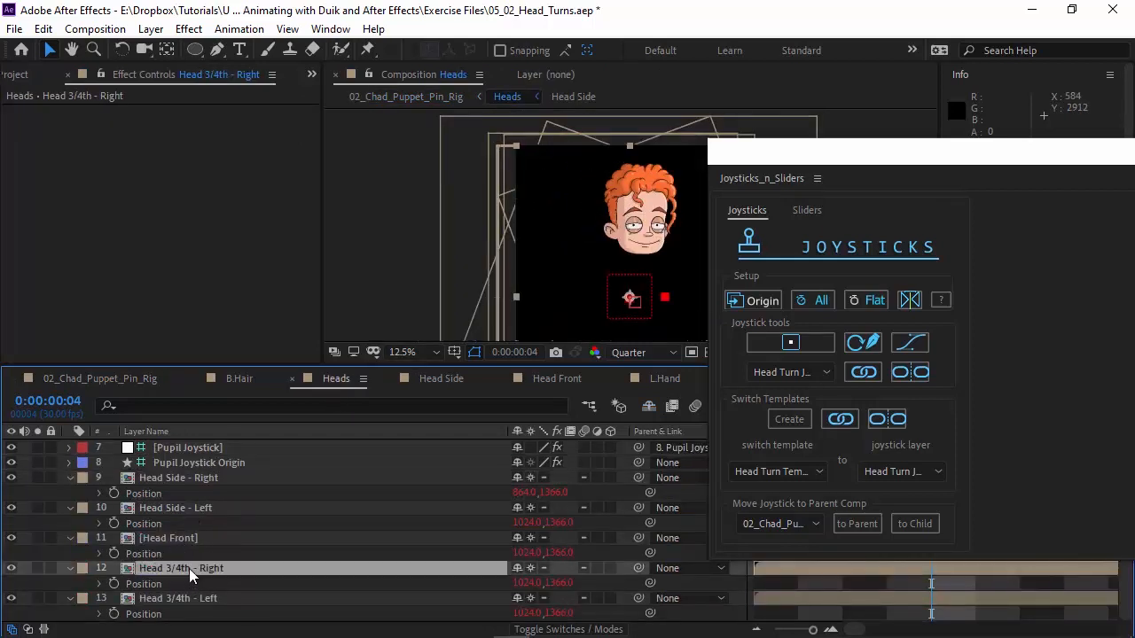
key(shift+Left)
key(shift+Left)
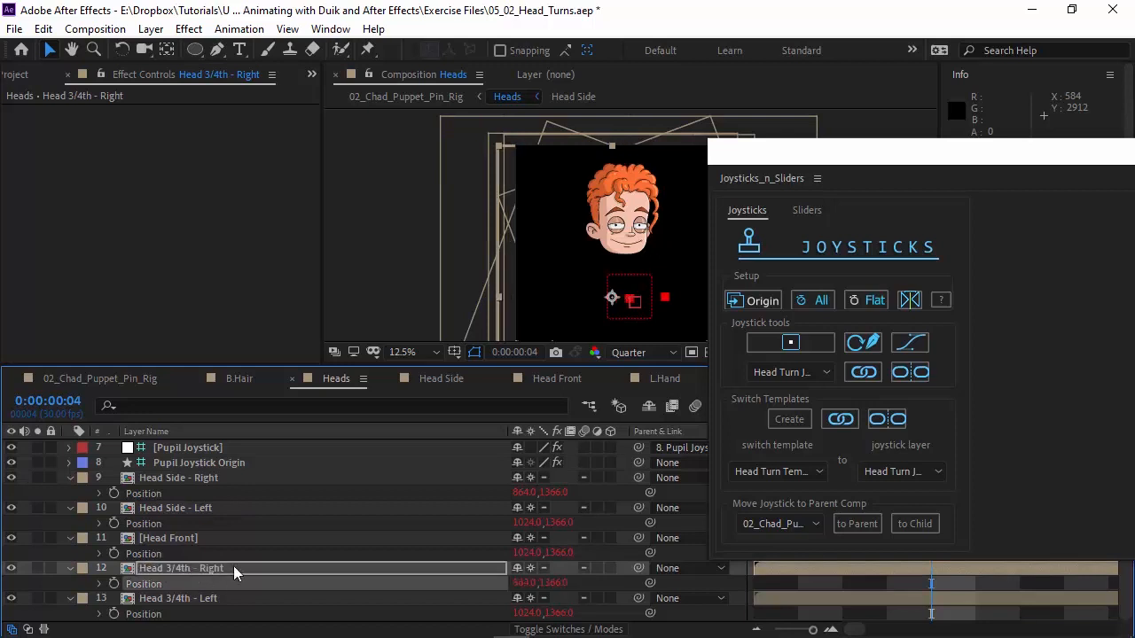
click(91, 377)
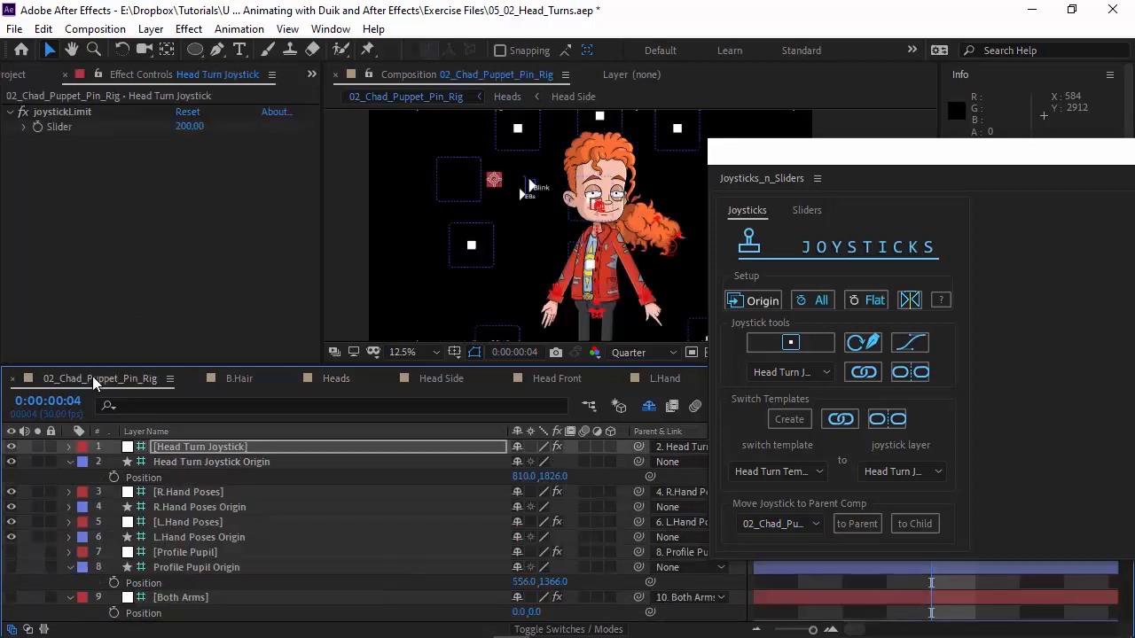
click(335, 379)
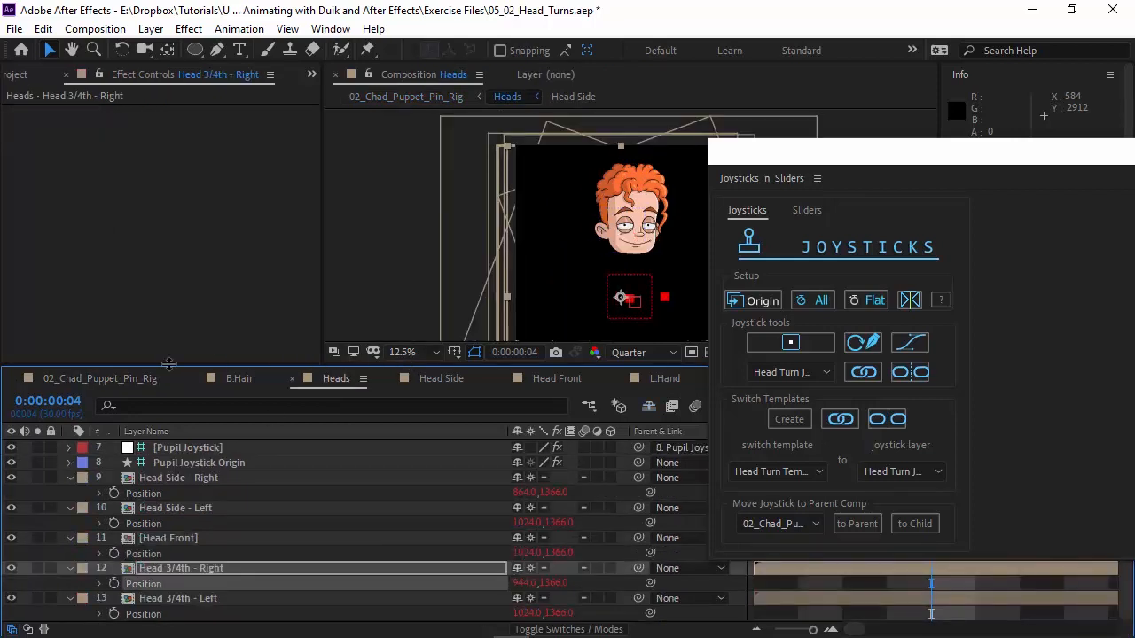
- Sweep the Head Turn Joystick left and back towards the centre in 02_Chad_Puppet_Pin_Rig to check each head pose
click(84, 377)
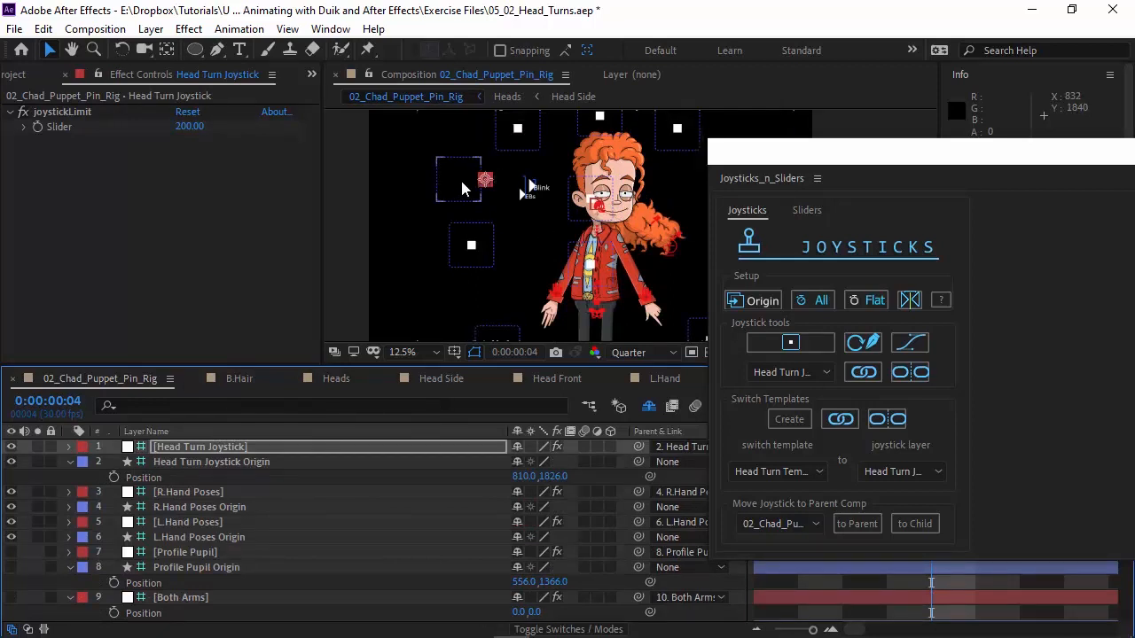
key(shift+Left)
key(shift+Left)
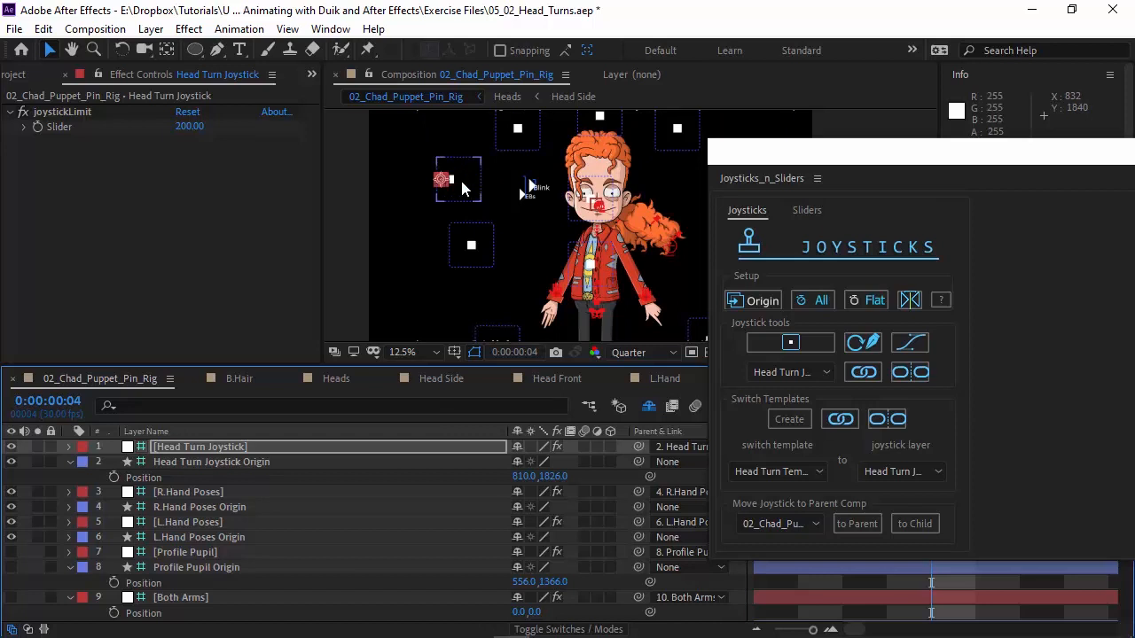
key(shift+Left)
key(shift+Left)
key(shift+Left)
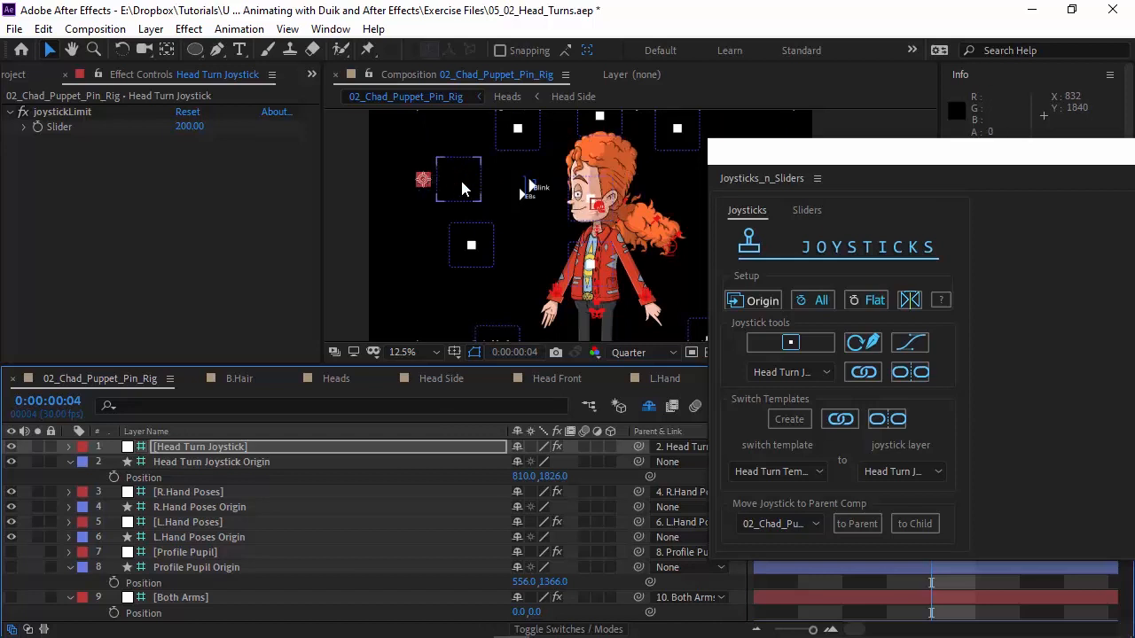
key(shift+Right)
key(shift+Right)
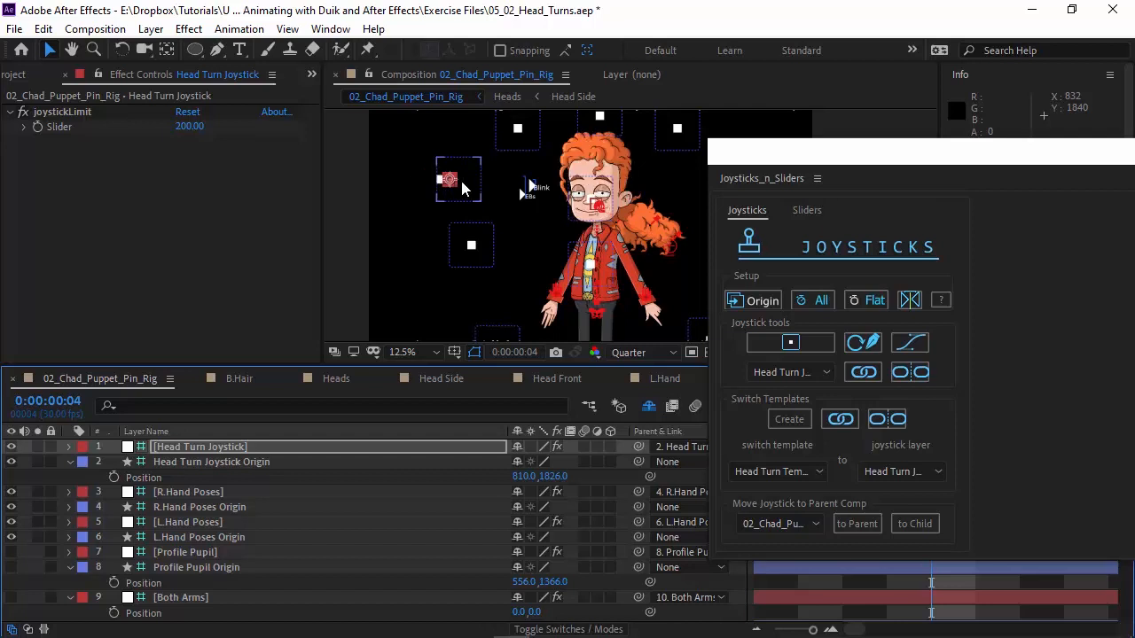
key(shift+Right)
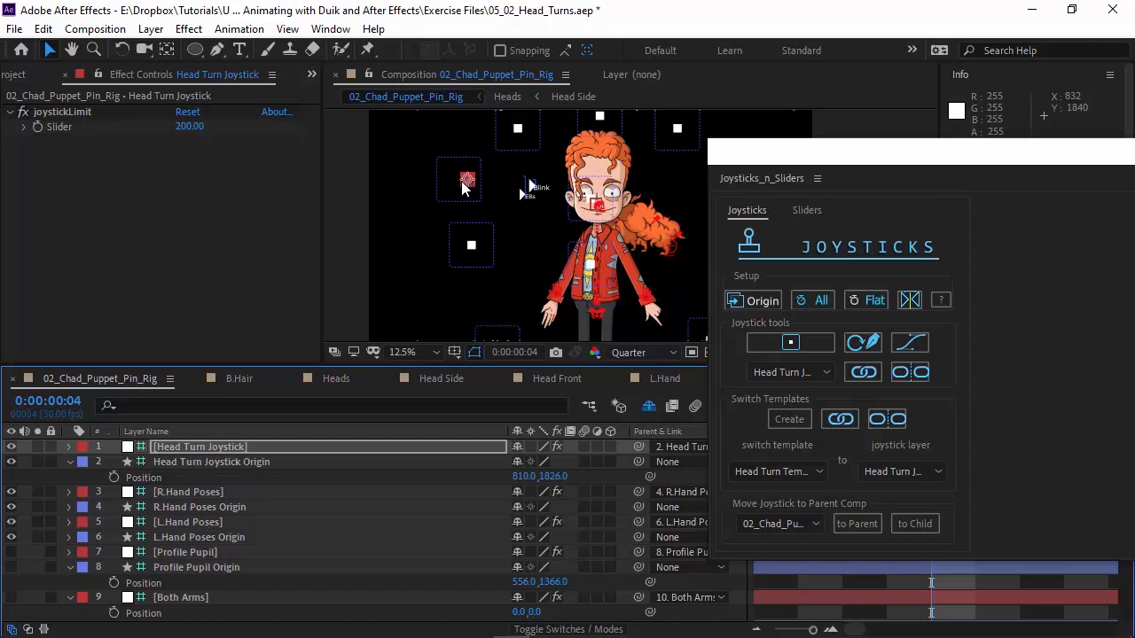
key(shift+Right)
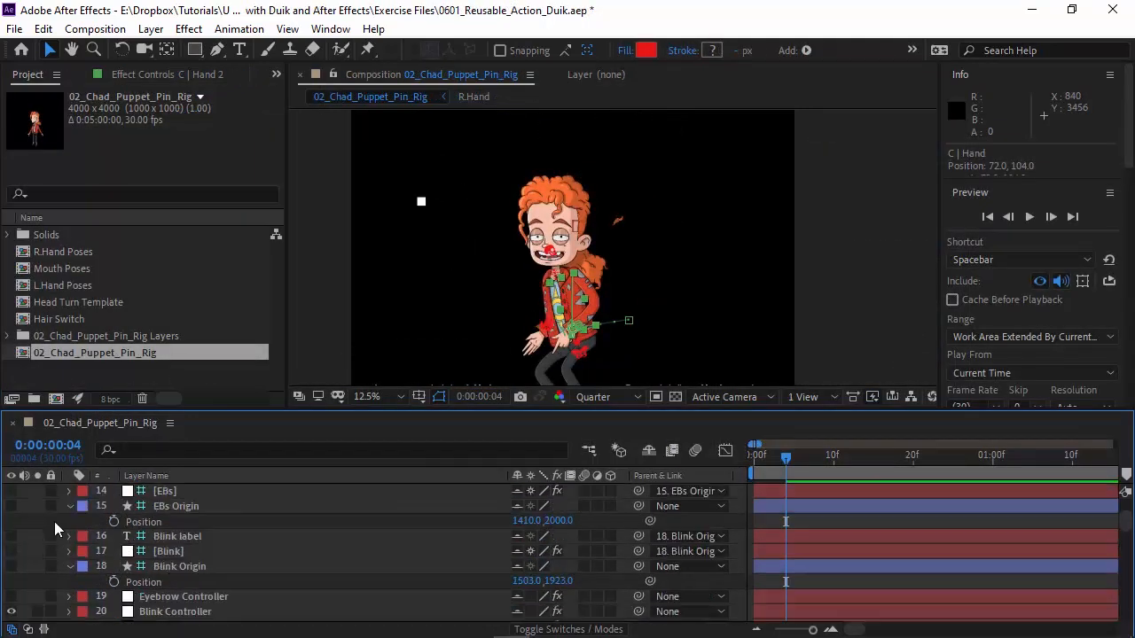
click(168, 550)
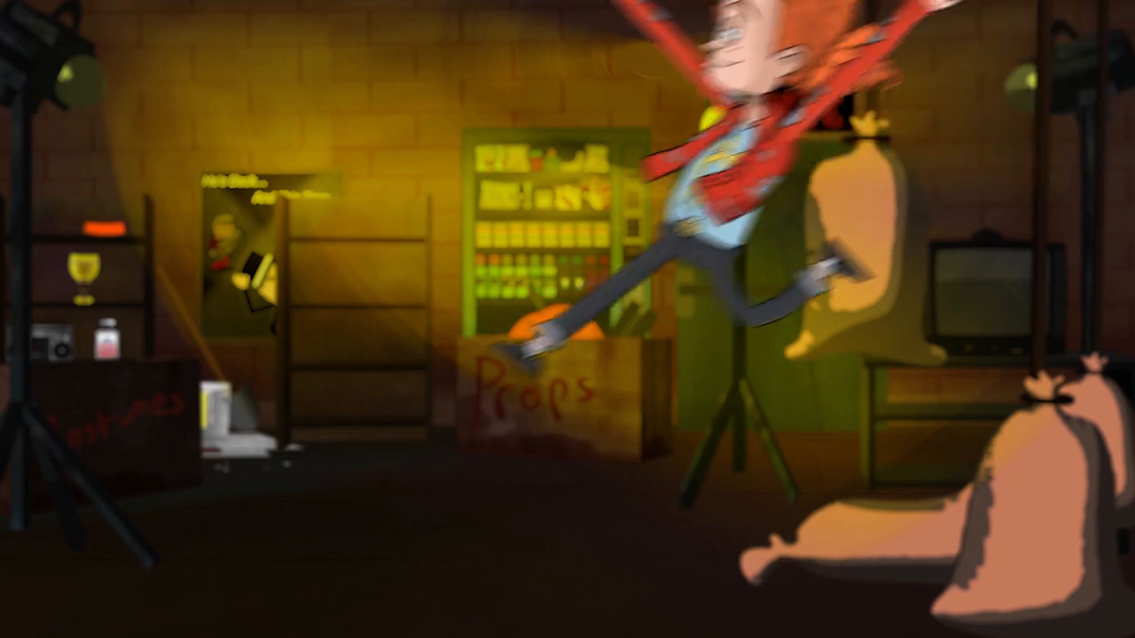